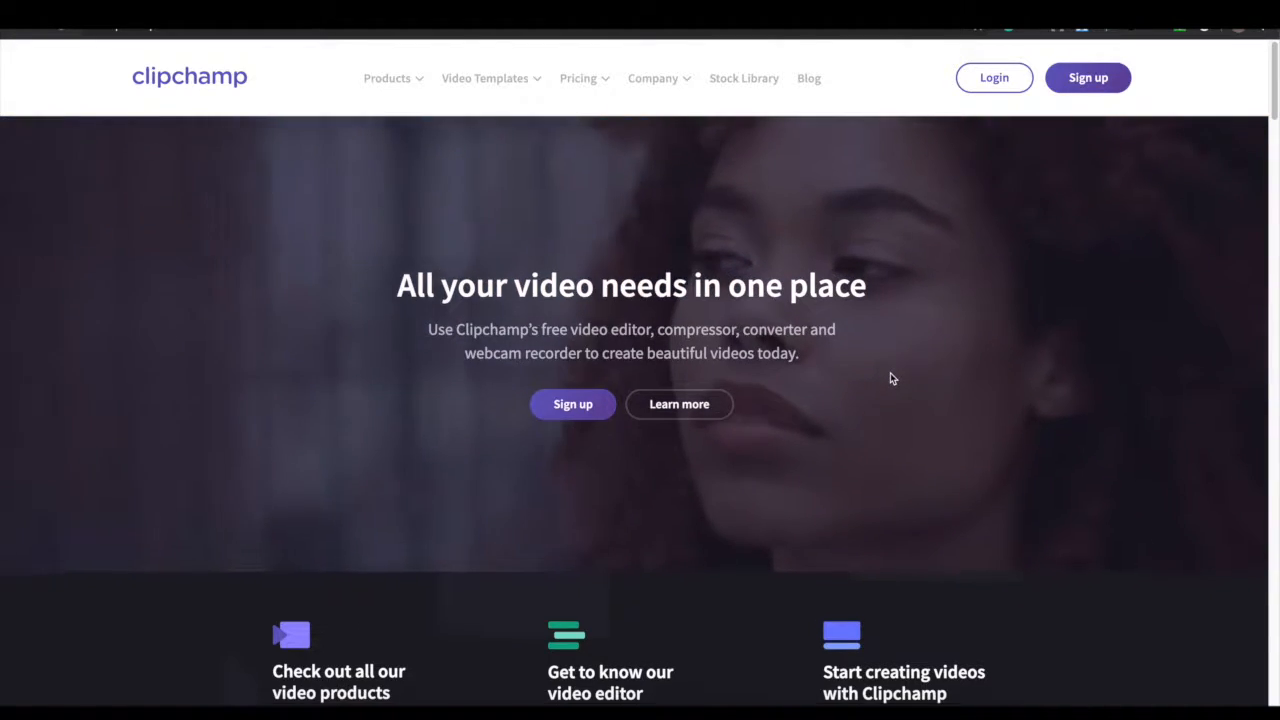
Go to the Clipchamp Create video maker page from the Products menu
{"action": "scroll", "coordinate": [889, 372], "scroll_direction": "down", "scroll_amount": 1}
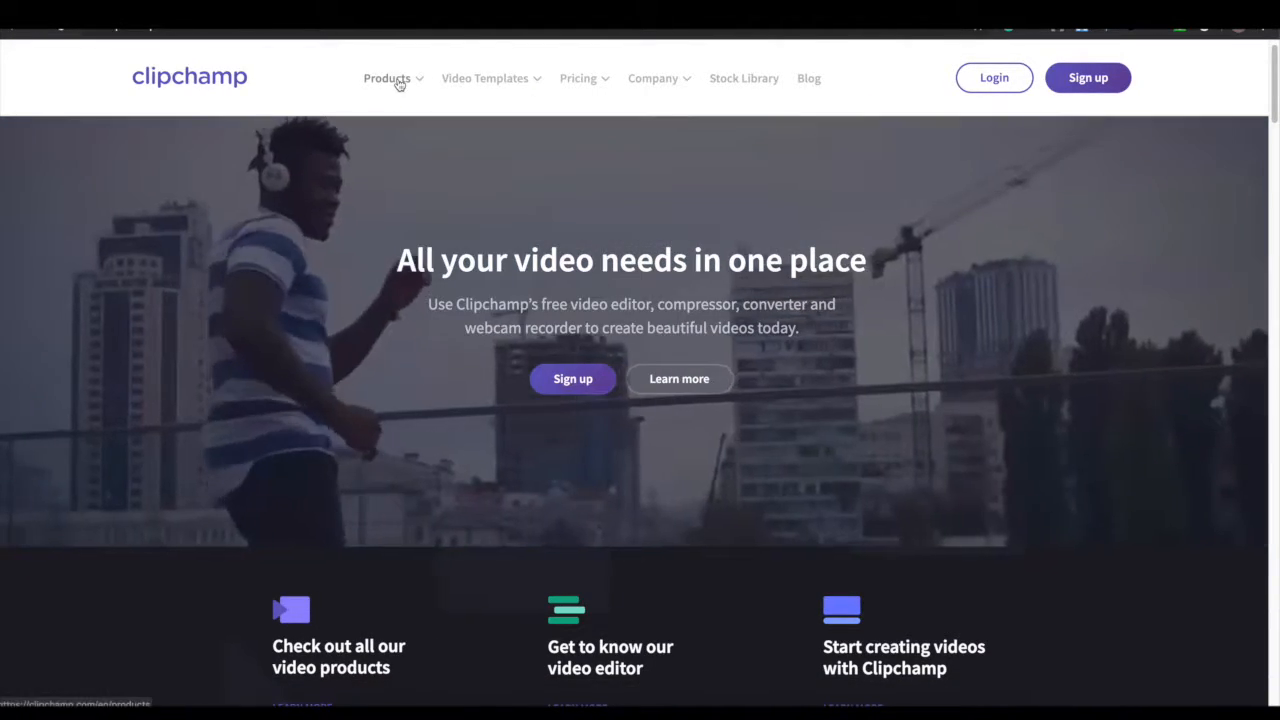
{"action": "left_click", "coordinate": [399, 80]}
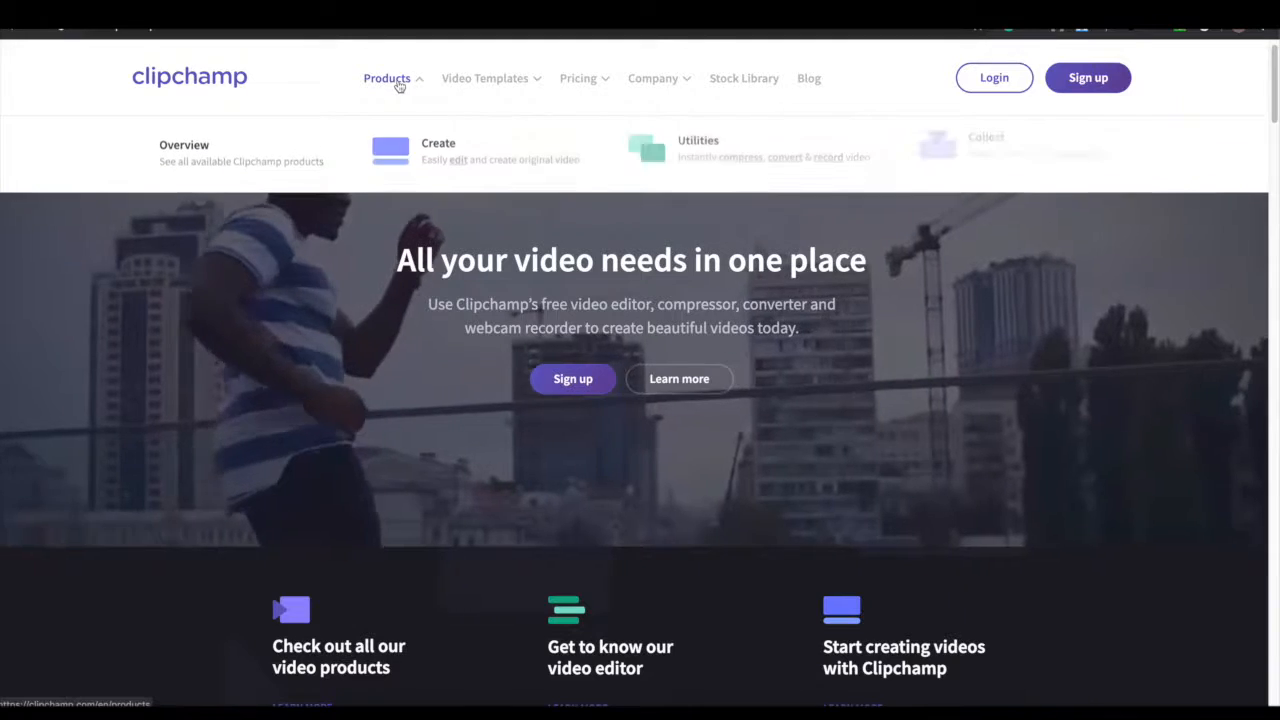
{"action": "left_click", "coordinate": [430, 150]}
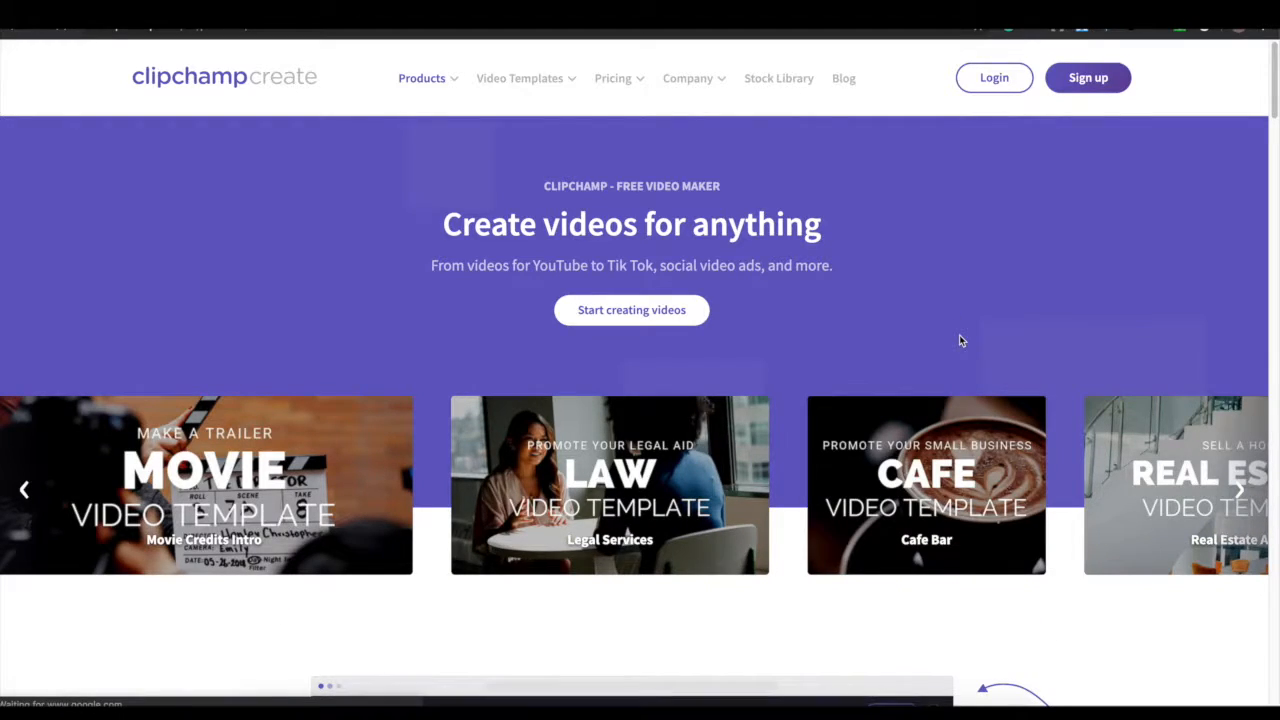
Choose 'Start creating videos' to reach the Create projects dashboard
{"action": "left_click", "coordinate": [642, 316]}
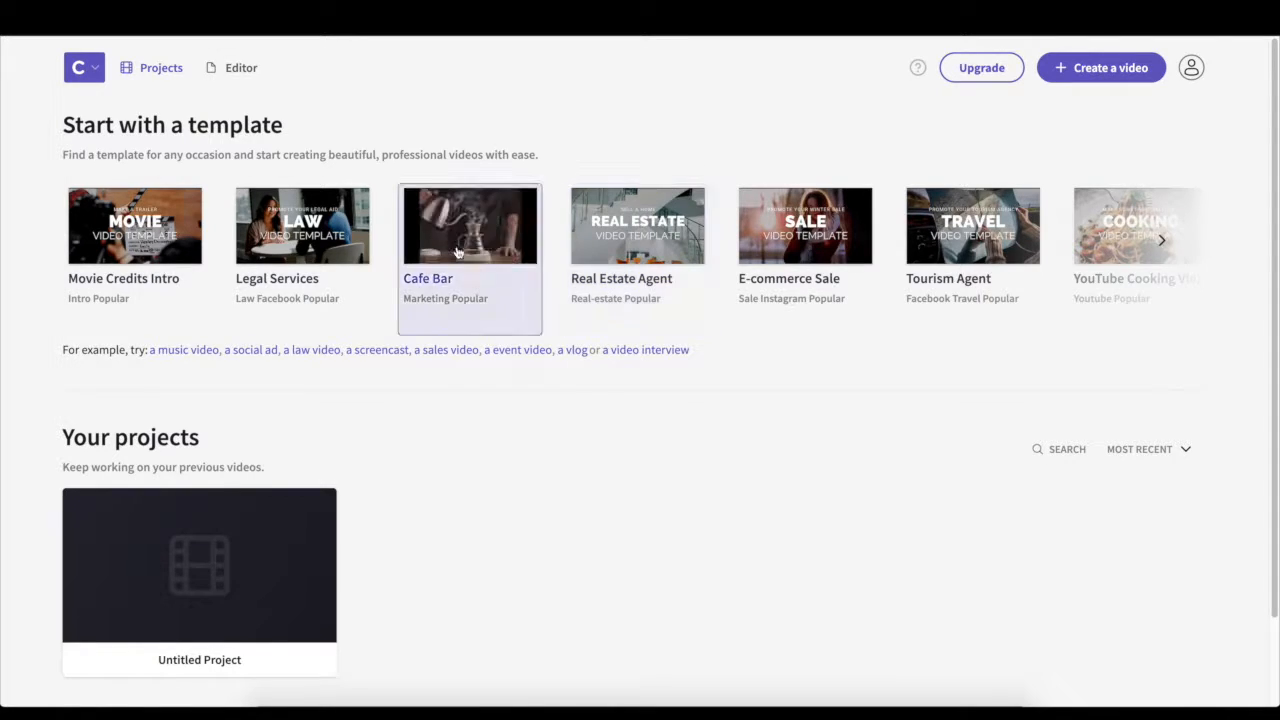
Preview the Real Estate Agent template and start a project from it
{"action": "left_click", "coordinate": [634, 258]}
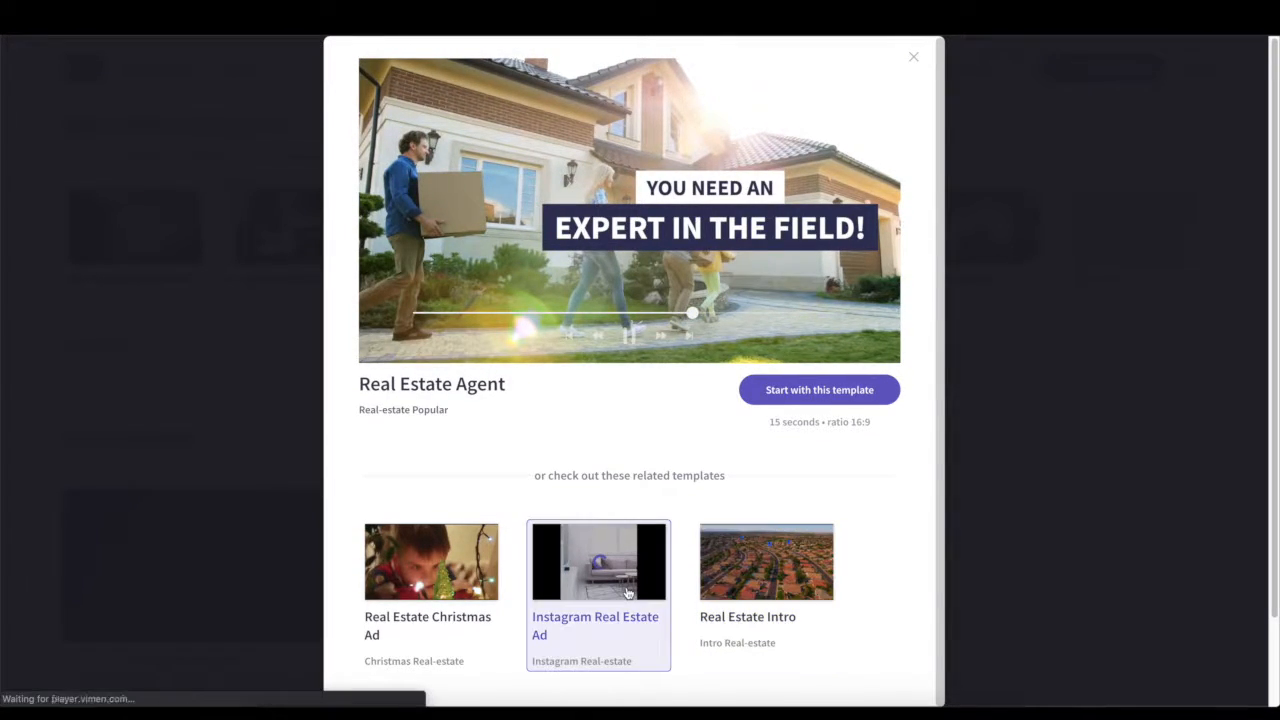
{"action": "left_click", "coordinate": [861, 390]}
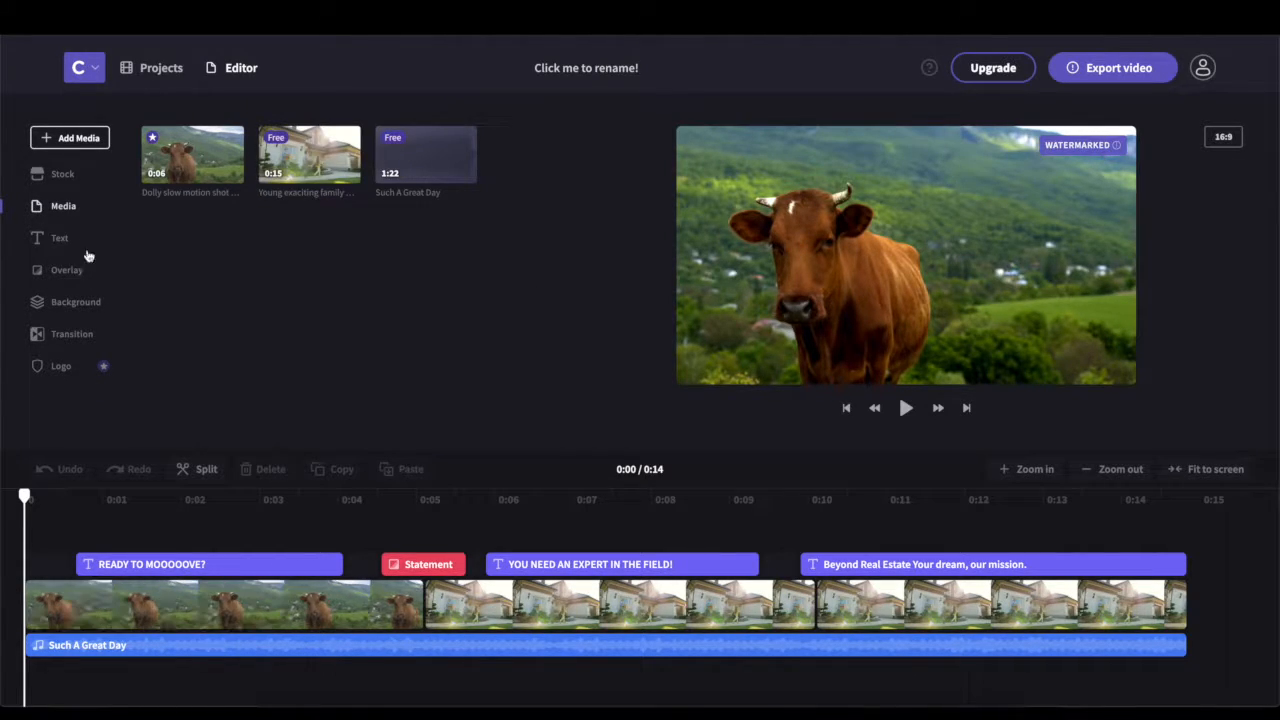
Upload the nine property photos from the computer's photos folder into the media library
{"action": "left_click", "coordinate": [75, 142]}
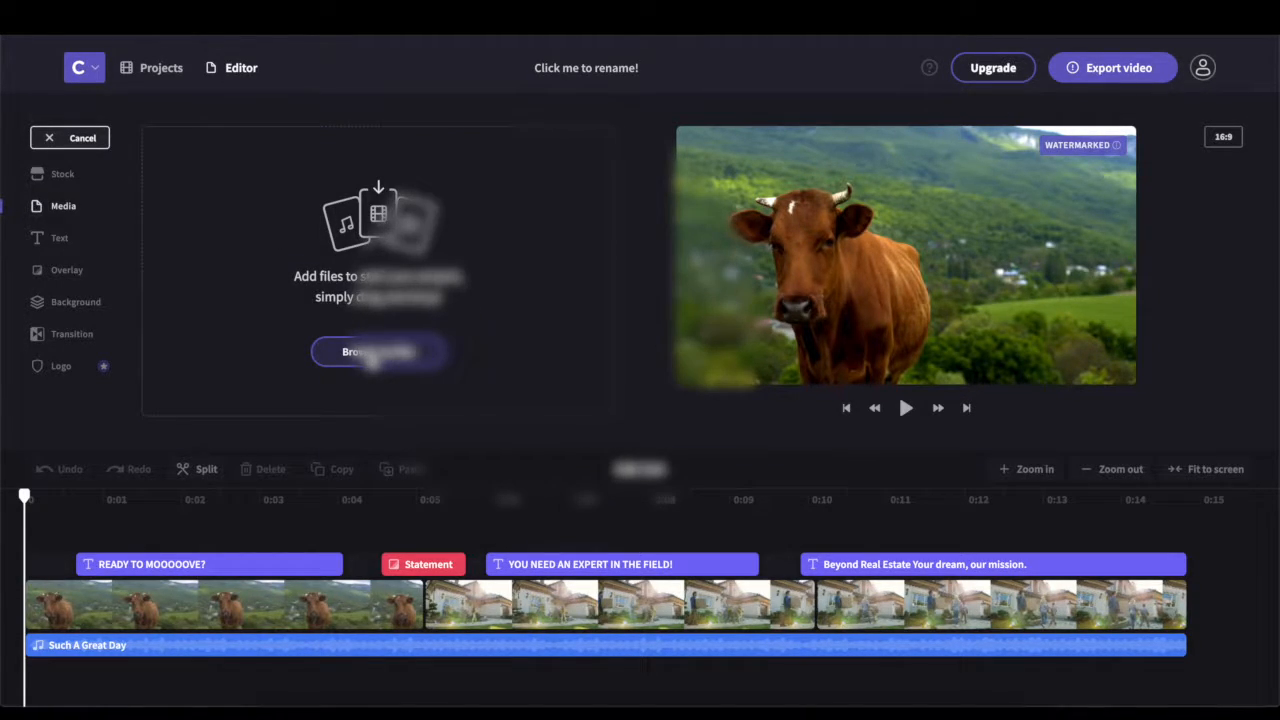
{"action": "left_click", "coordinate": [371, 358]}
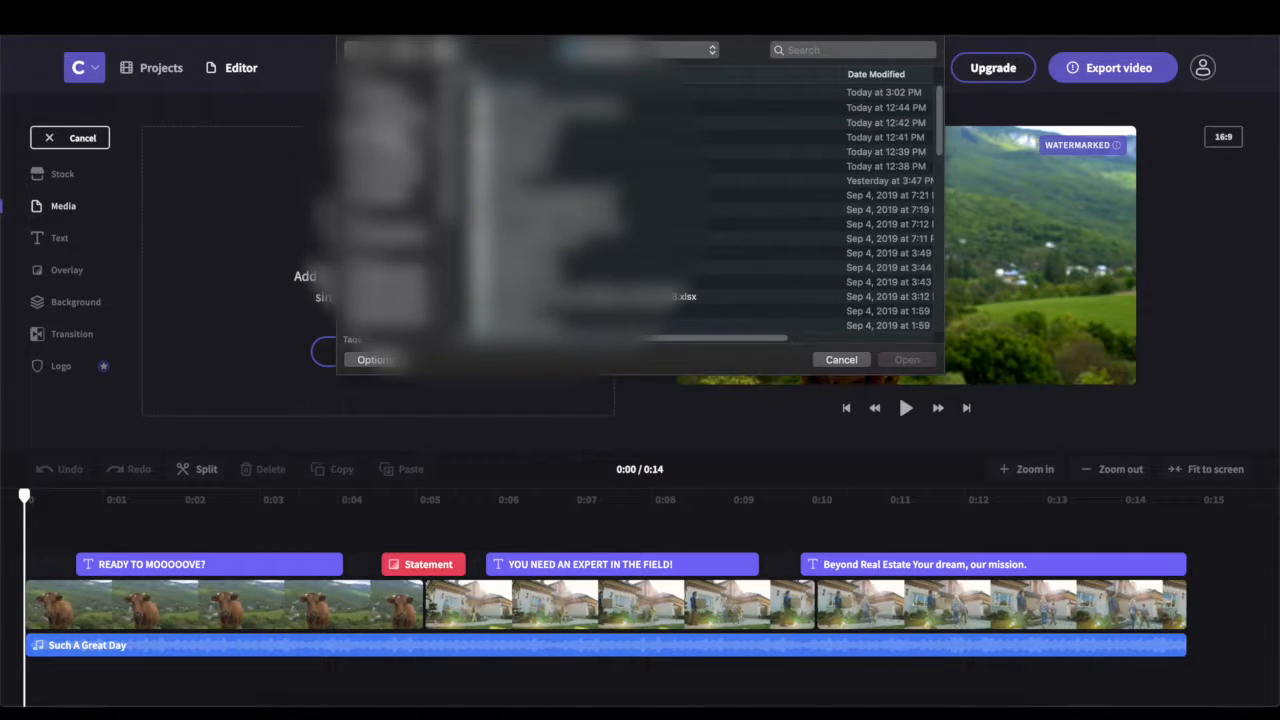
{"action": "left_click", "coordinate": [384, 132]}
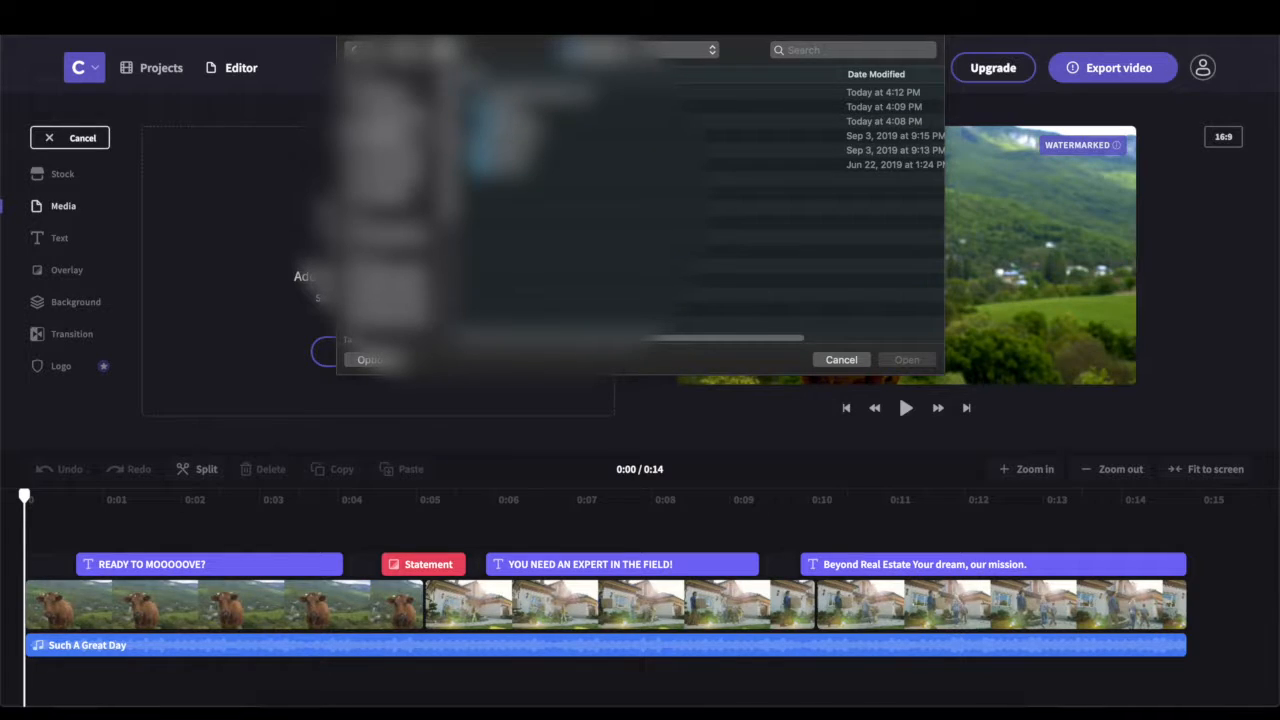
{"action": "left_click", "coordinate": [552, 136]}
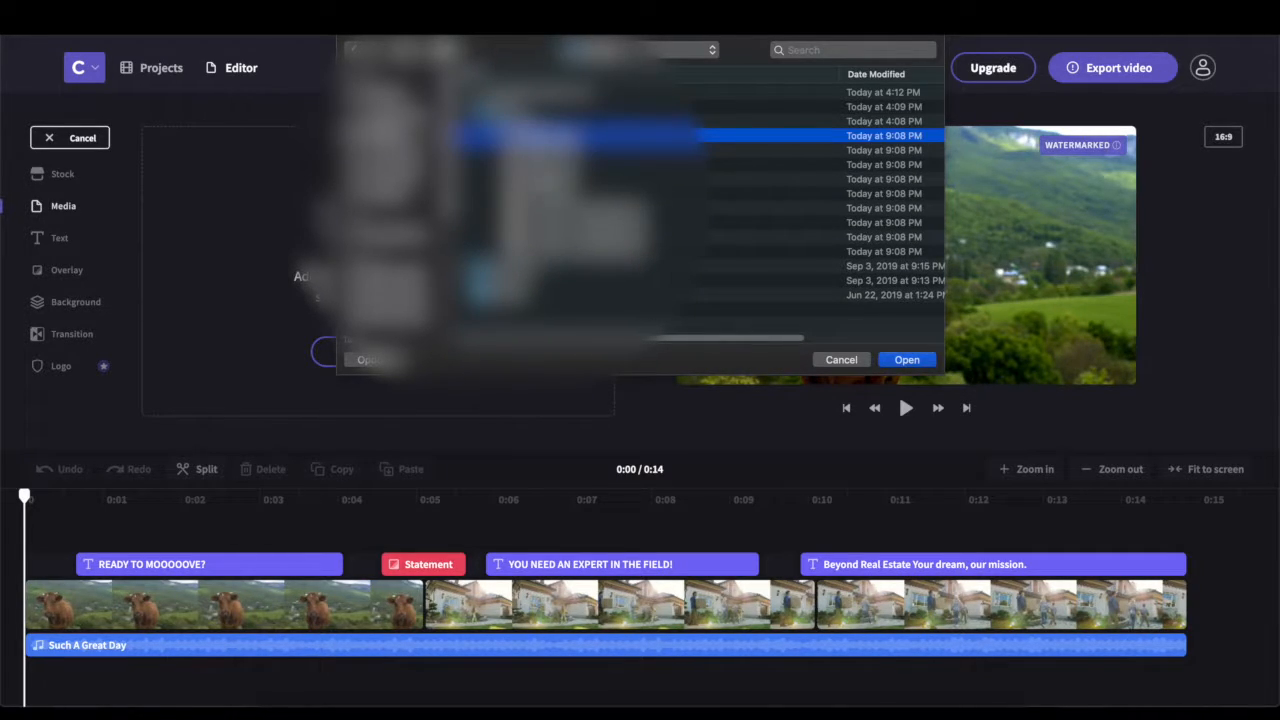
{"action": "left_click", "coordinate": [570, 252], "text": "shift"}
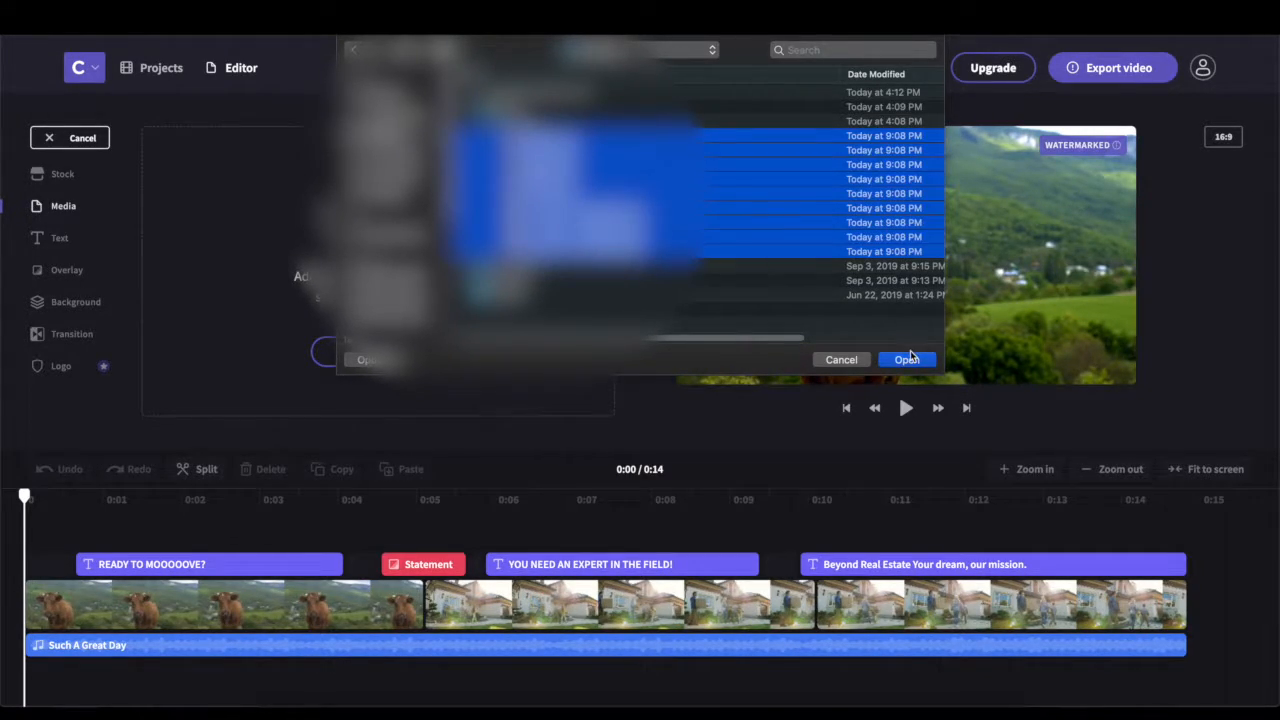
{"action": "left_click", "coordinate": [906, 360]}
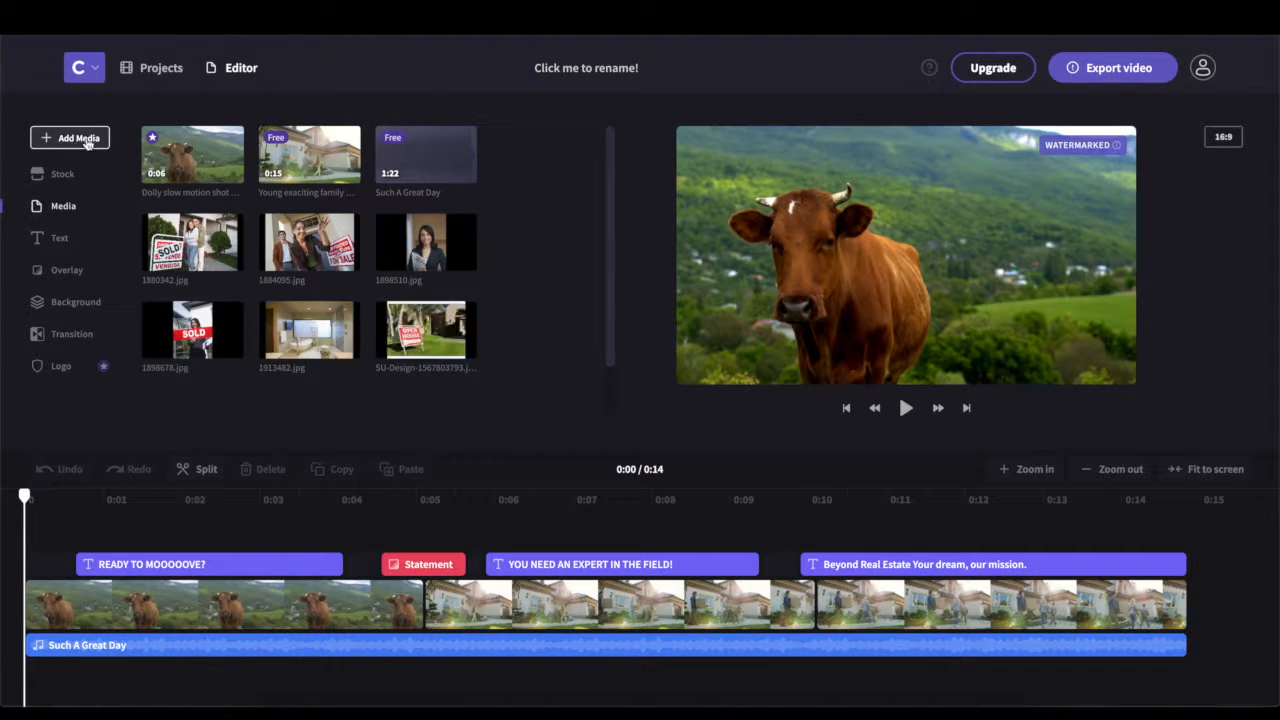
{"action": "scroll", "coordinate": [610, 157], "scroll_direction": "down", "scroll_amount": 2}
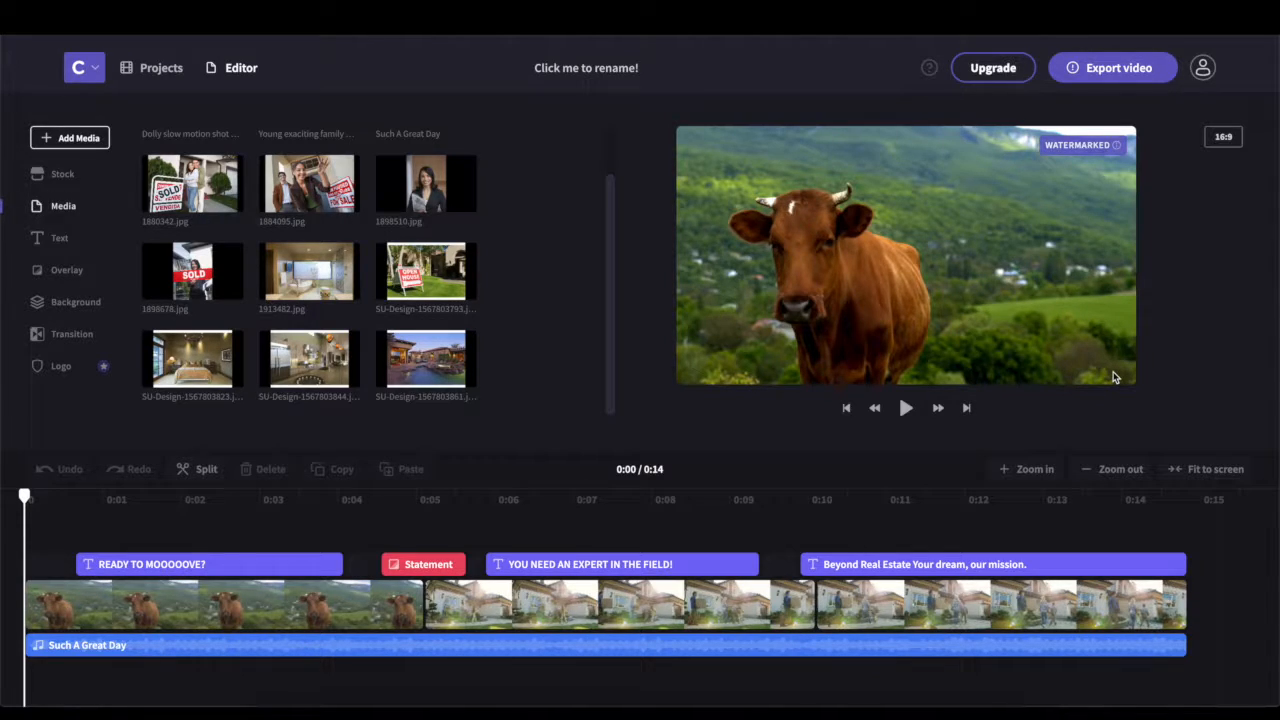
Delete the Such A Great Day music track from the timeline
{"action": "mouse_move", "coordinate": [468, 266]}
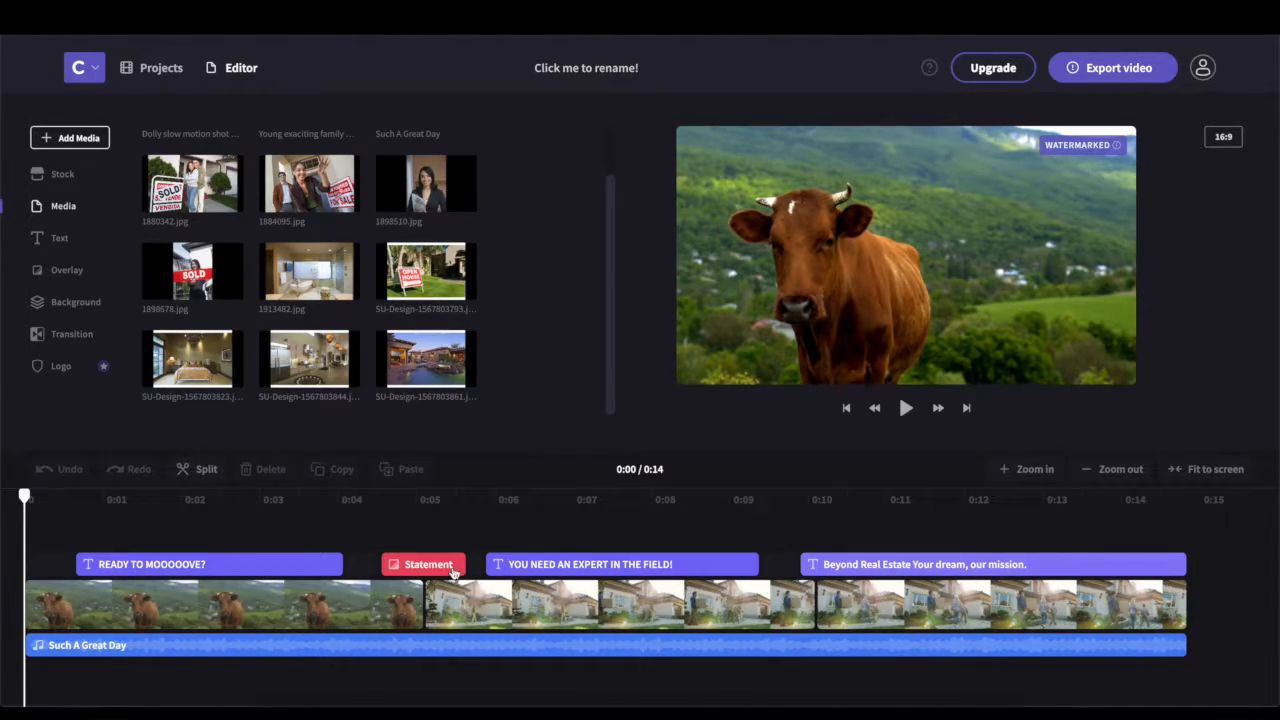
{"action": "left_click", "coordinate": [152, 651]}
{"action": "key", "text": "Delete"}
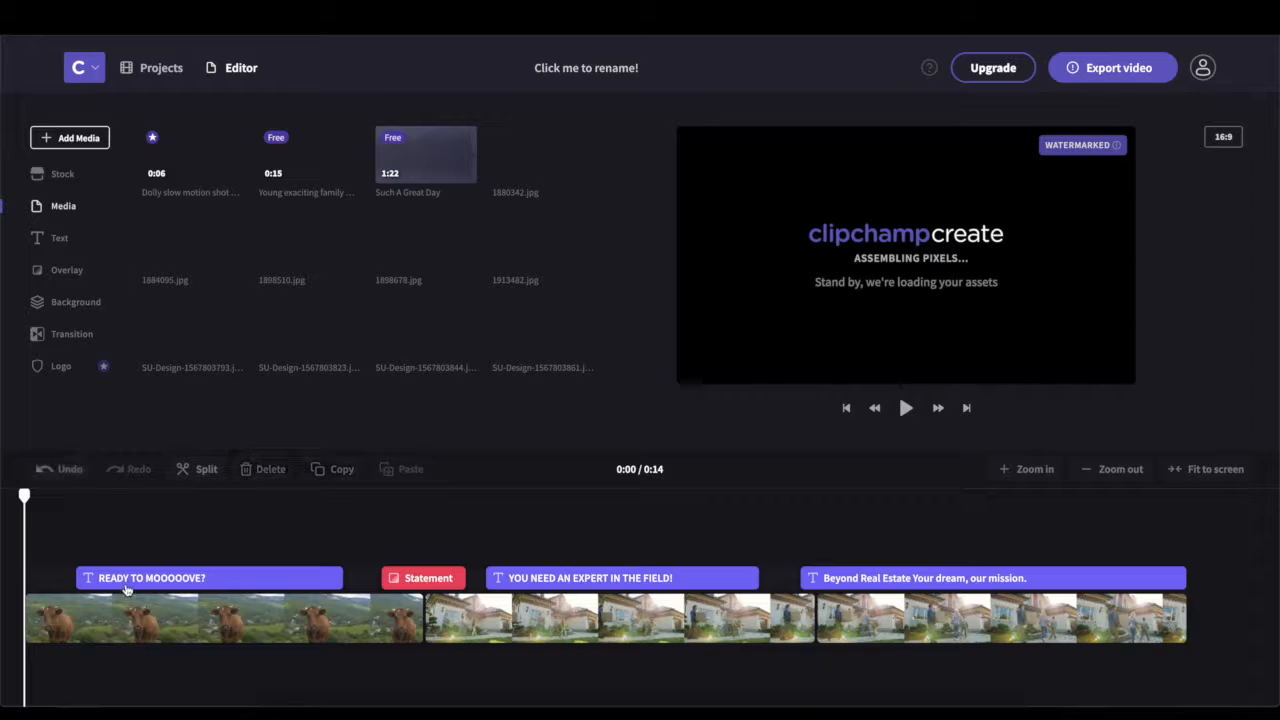
Delete the cow clip and the house video clips from the timeline
{"action": "right_click", "coordinate": [157, 626]}
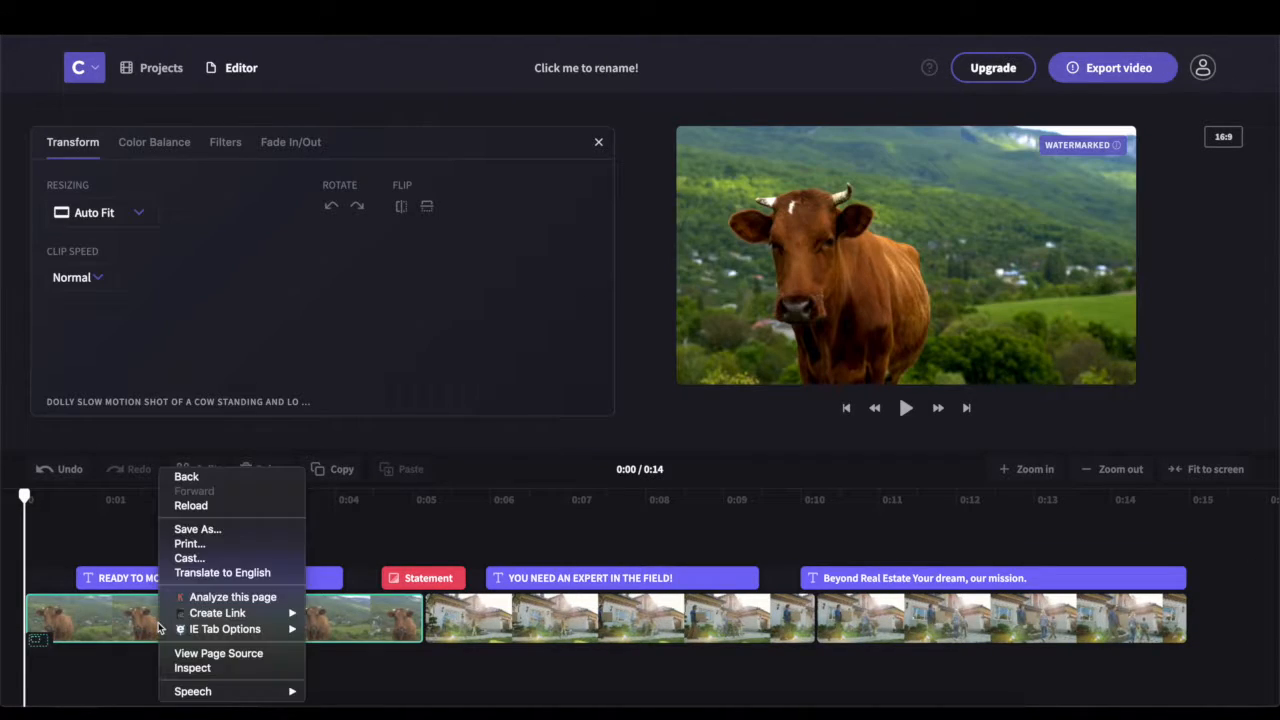
{"action": "right_click", "coordinate": [141, 618]}
{"action": "left_click", "coordinate": [118, 617]}
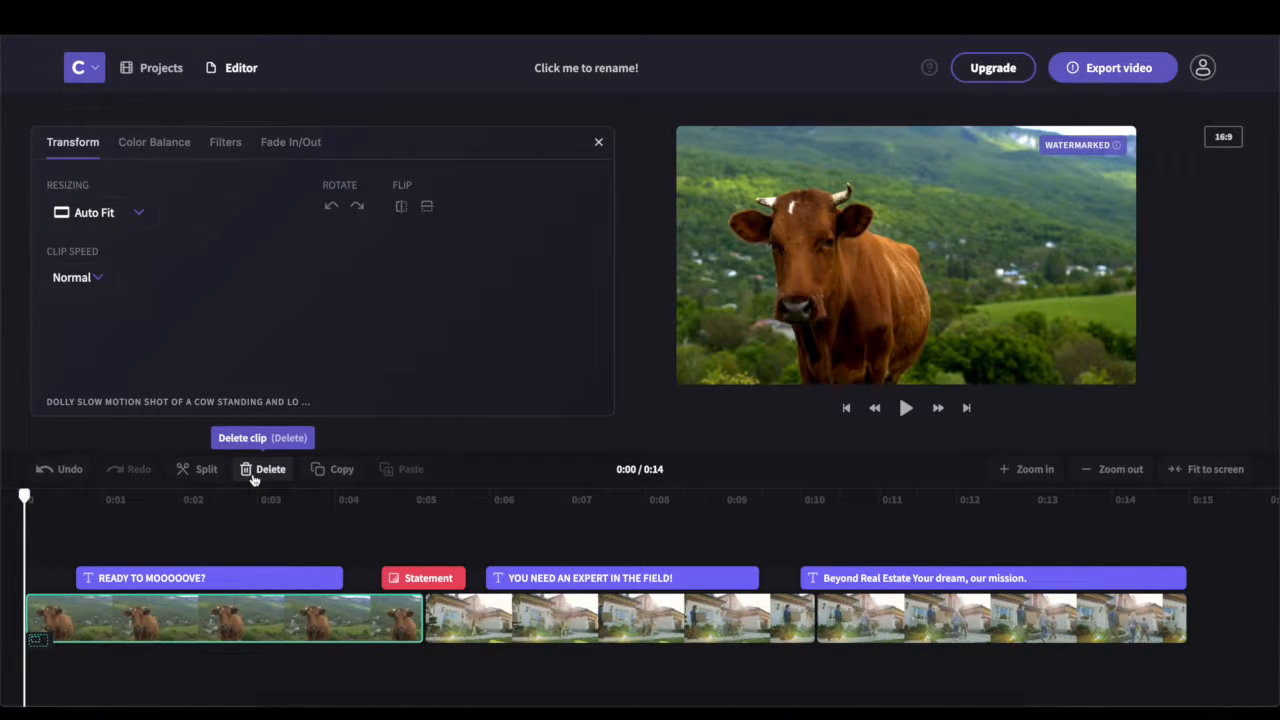
{"action": "left_click", "coordinate": [262, 469]}
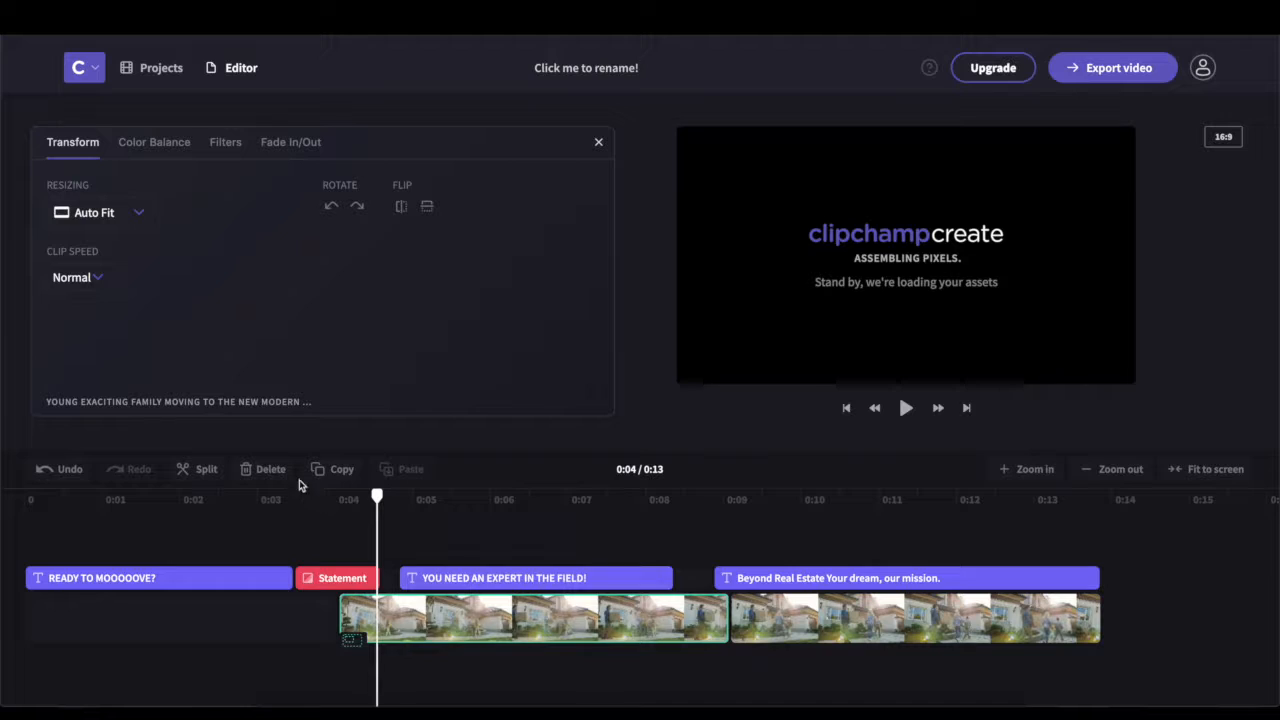
{"action": "key", "text": "Delete"}
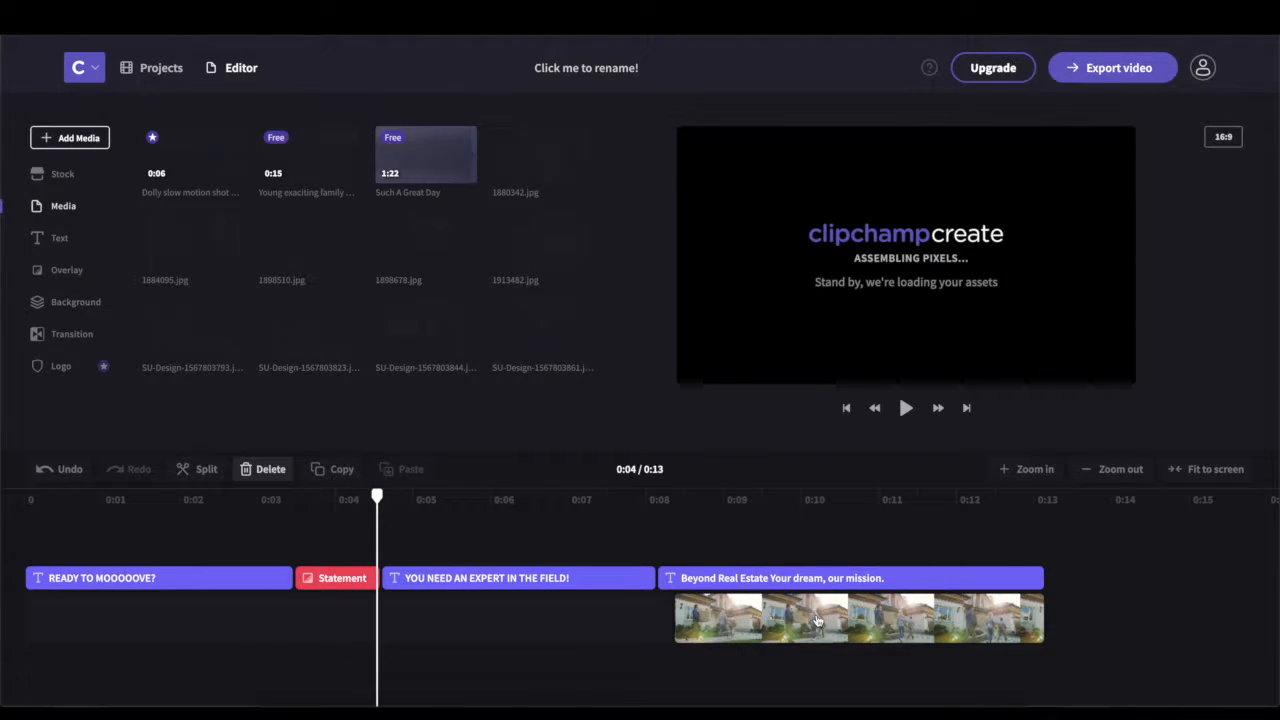
{"action": "left_click", "coordinate": [817, 621]}
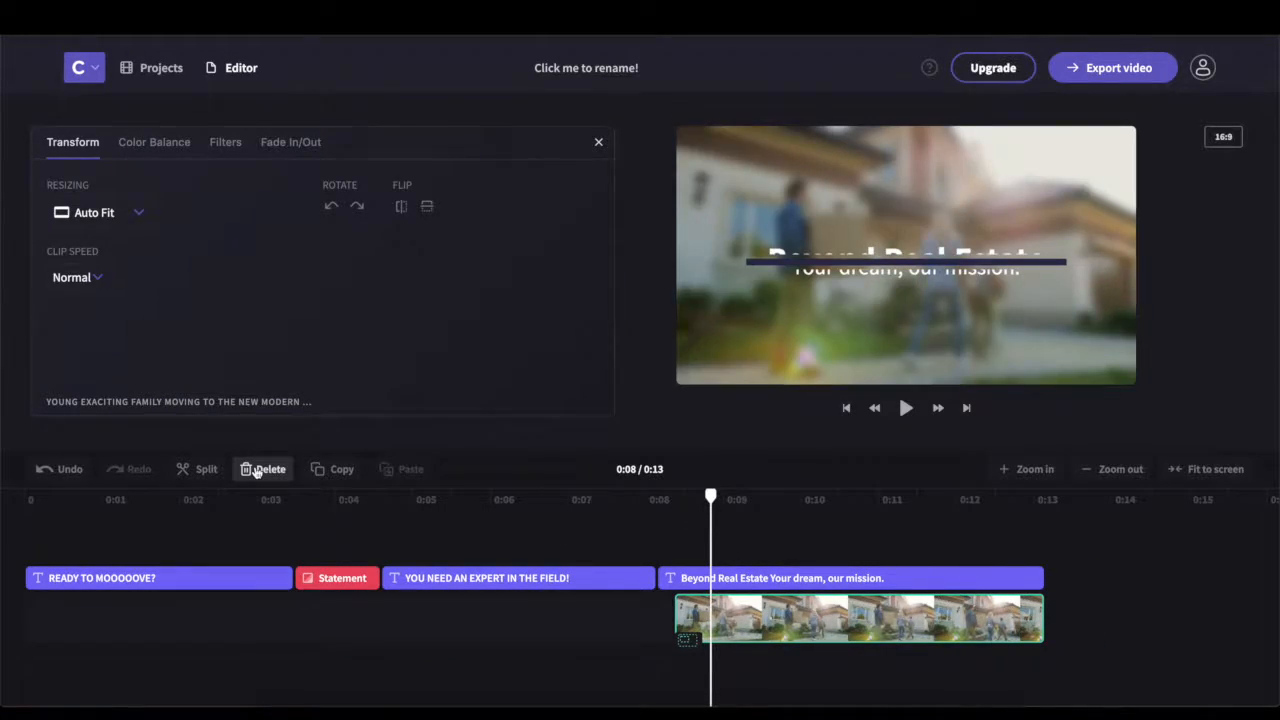
{"action": "left_click", "coordinate": [262, 469]}
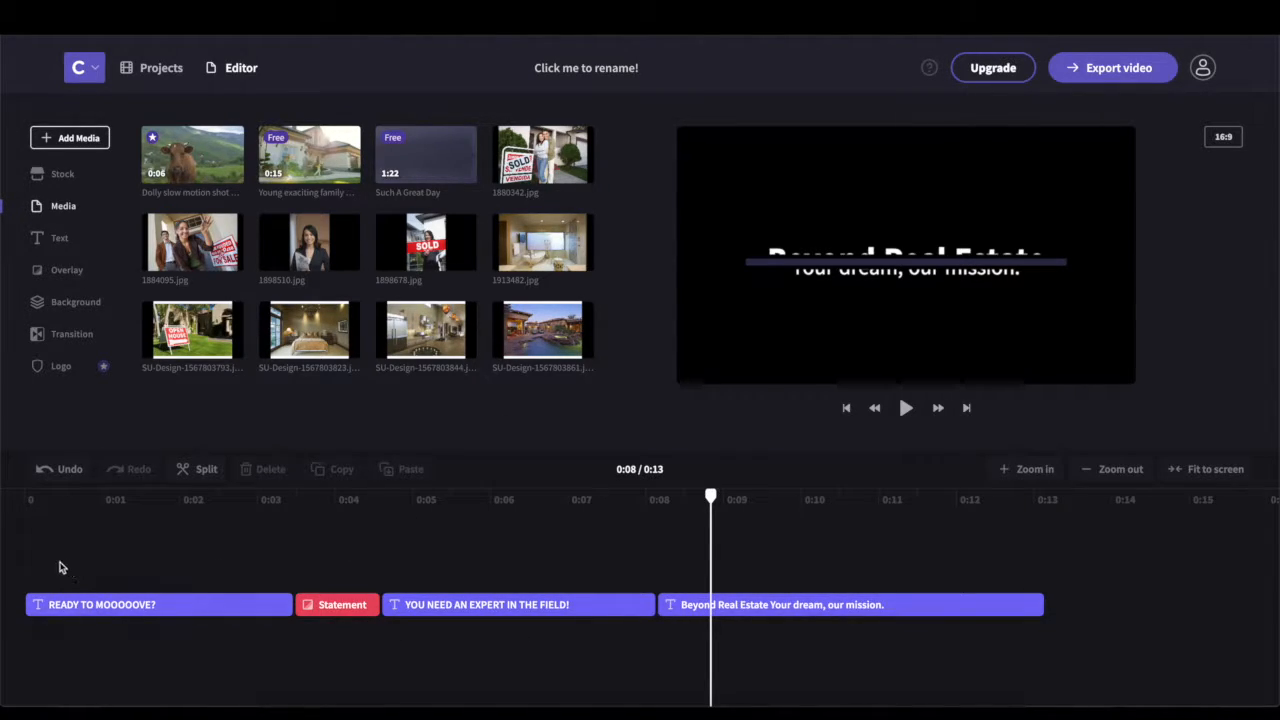
Play the remaining title clips from the start to preview them
{"action": "left_click_drag", "start_coordinate": [712, 500], "coordinate": [564, 505]}
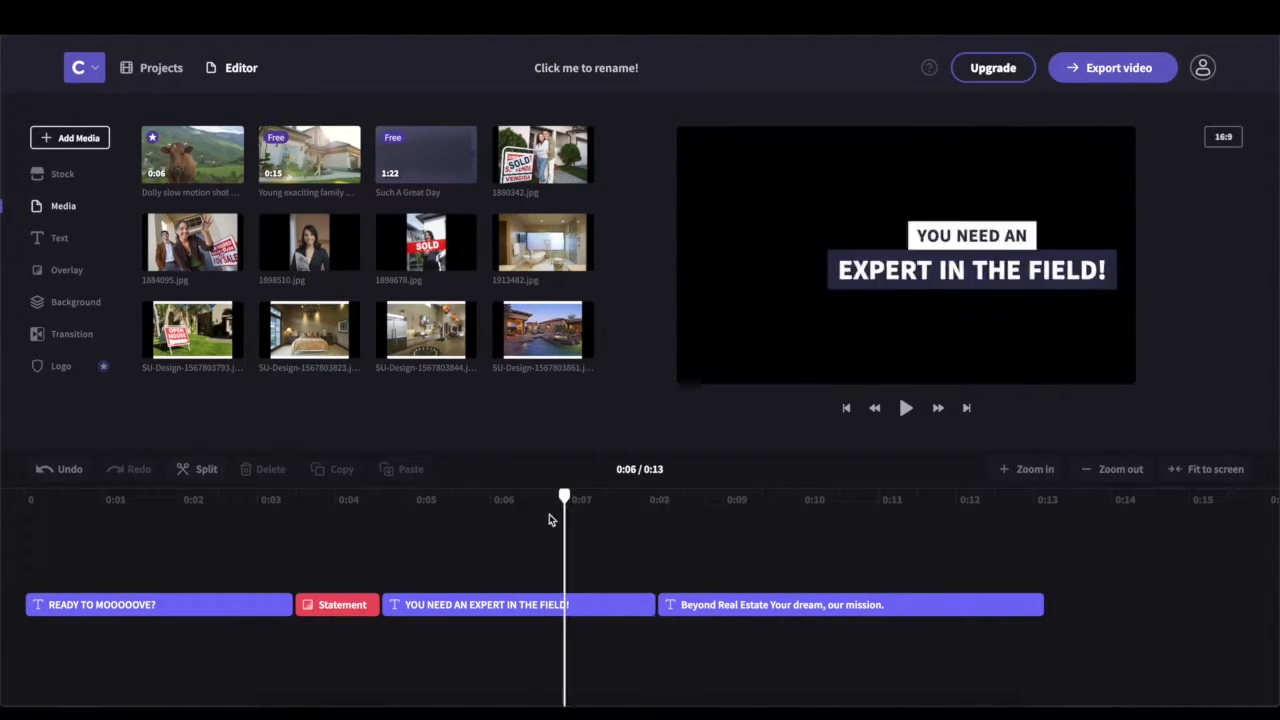
{"action": "left_click_drag", "start_coordinate": [38, 505], "coordinate": [24, 502]}
{"action": "left_click", "coordinate": [903, 412]}
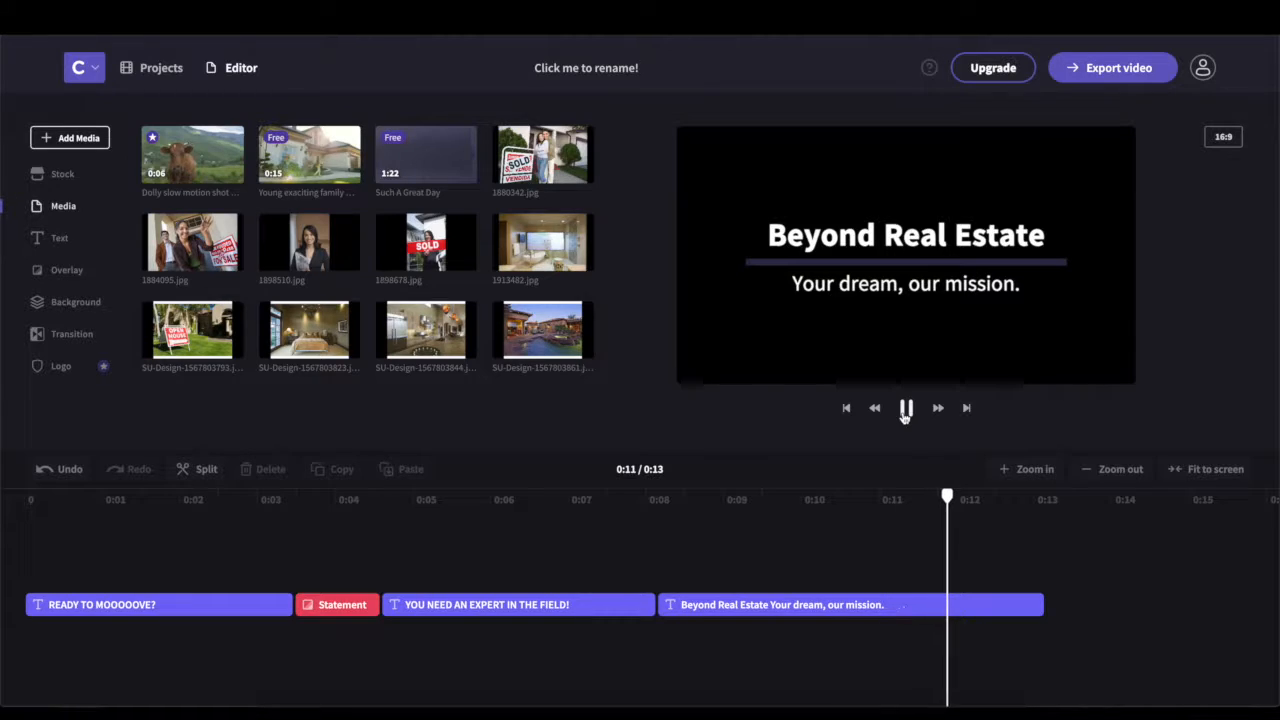
{"action": "left_click", "coordinate": [905, 410]}
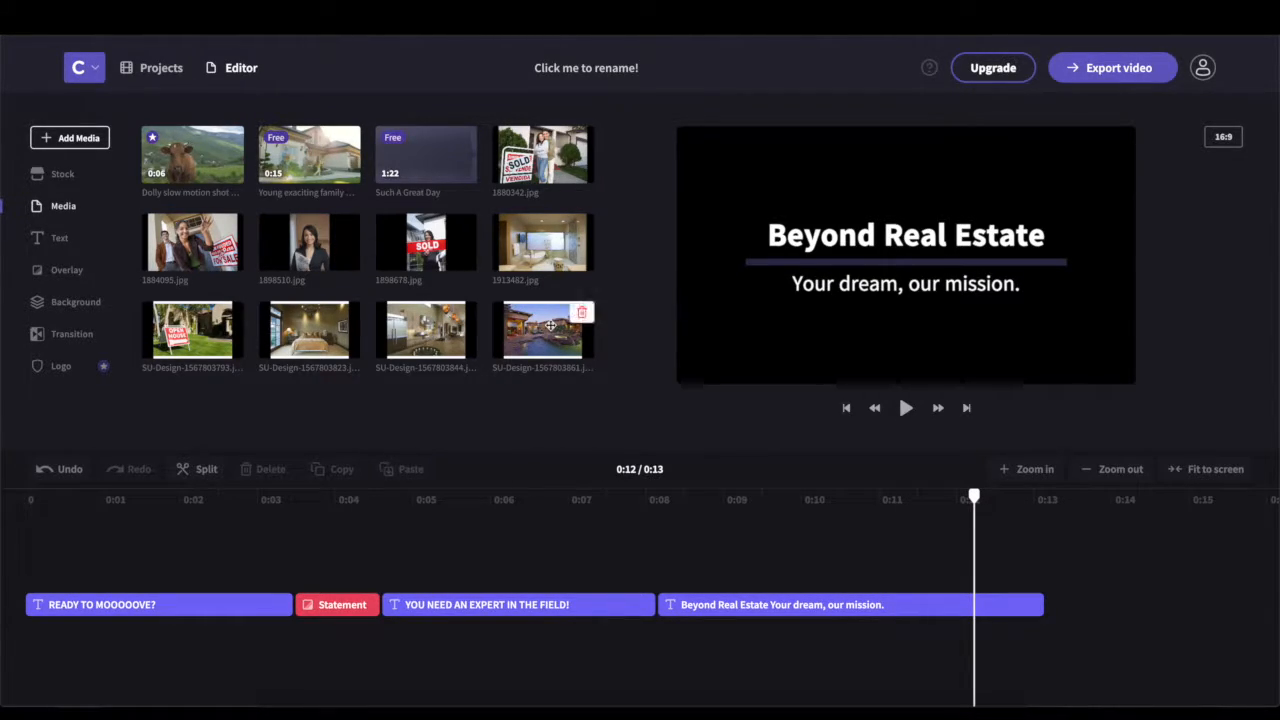
Place the pool house photo at the start of the video and scrub through the opening
{"action": "left_click_drag", "start_coordinate": [538, 420], "coordinate": [82, 646]}
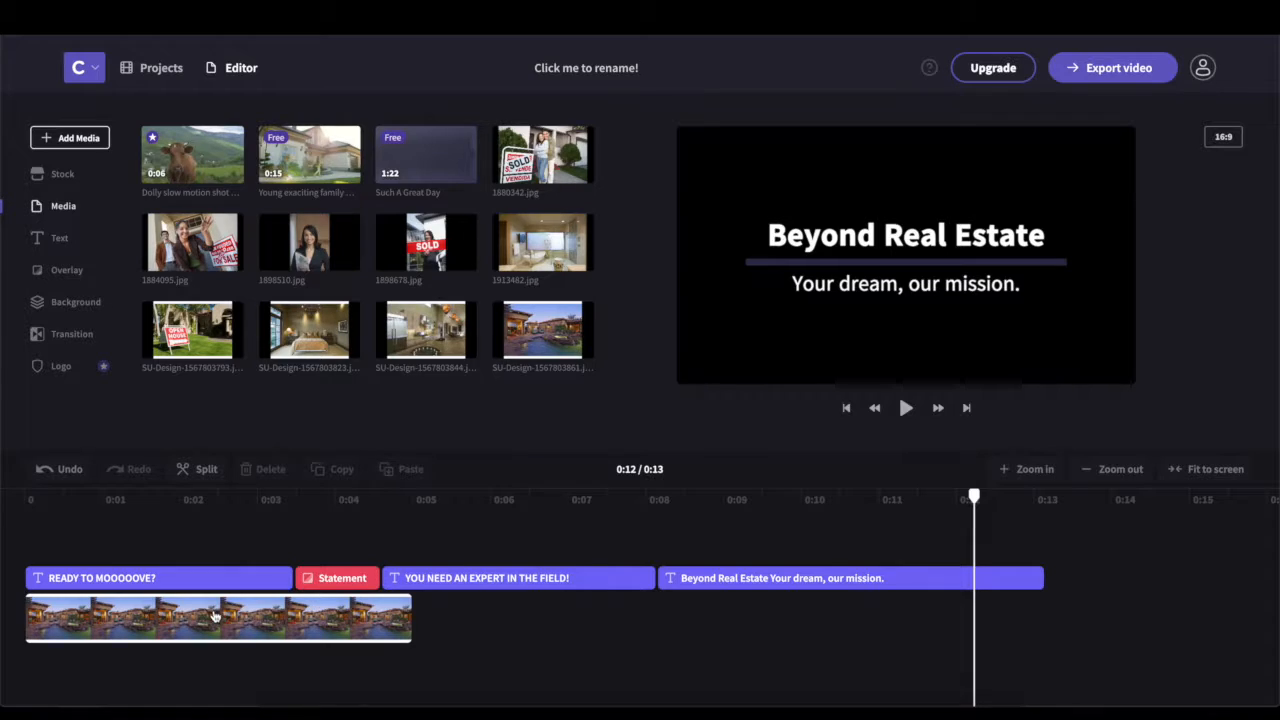
{"action": "left_click", "coordinate": [702, 508]}
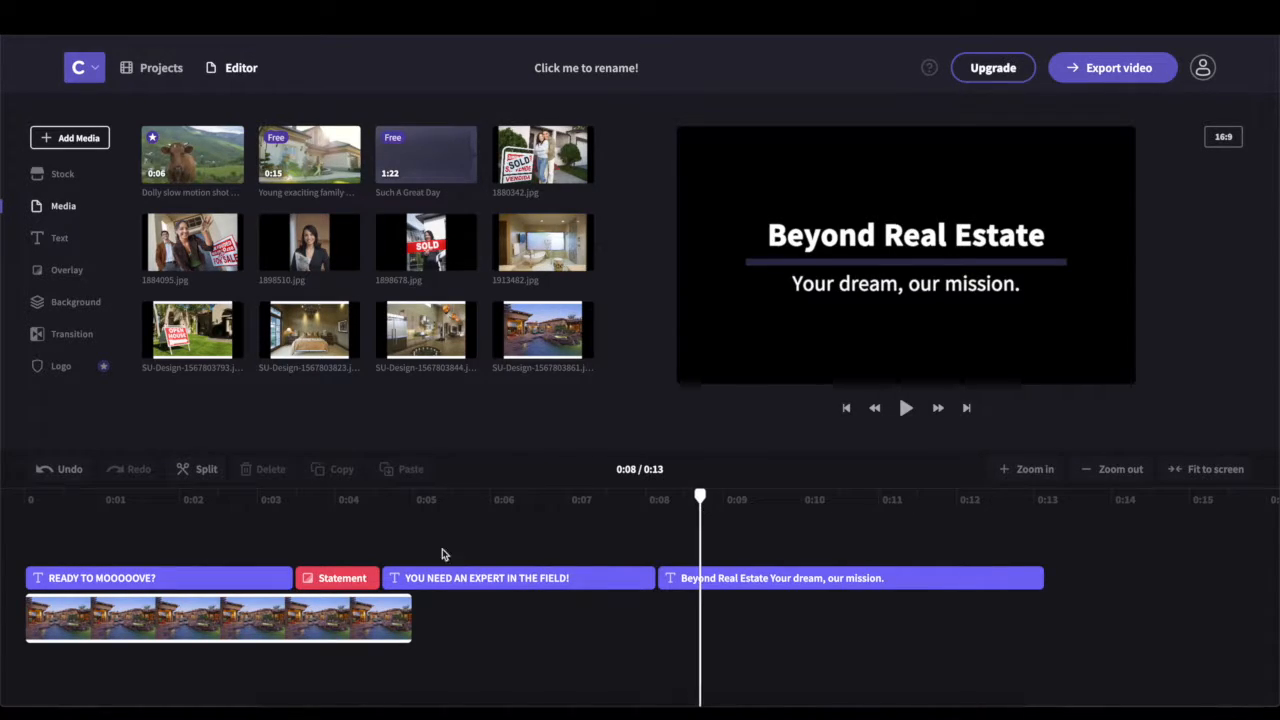
{"action": "left_click", "coordinate": [80, 505]}
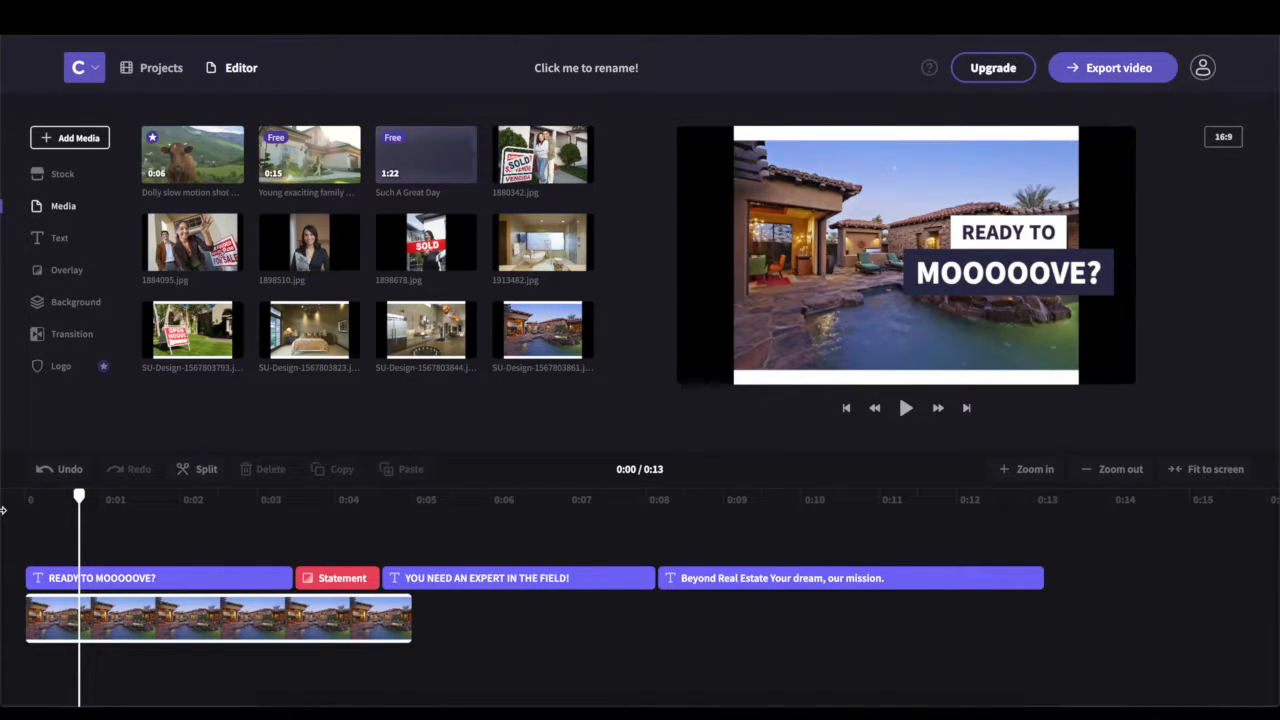
{"action": "left_click_drag", "start_coordinate": [79, 497], "coordinate": [35, 505]}
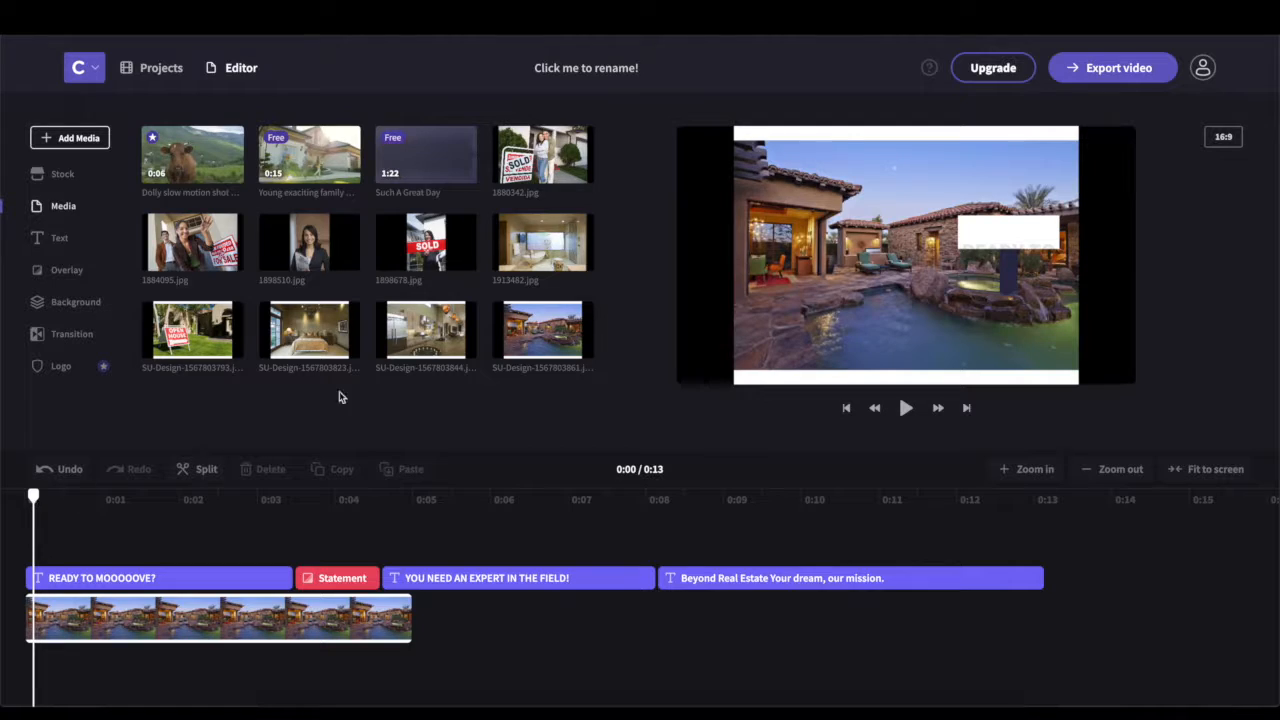
Add the SOLD sign photo after the pool clip and play the preview
{"action": "left_click_drag", "start_coordinate": [520, 427], "coordinate": [433, 640]}
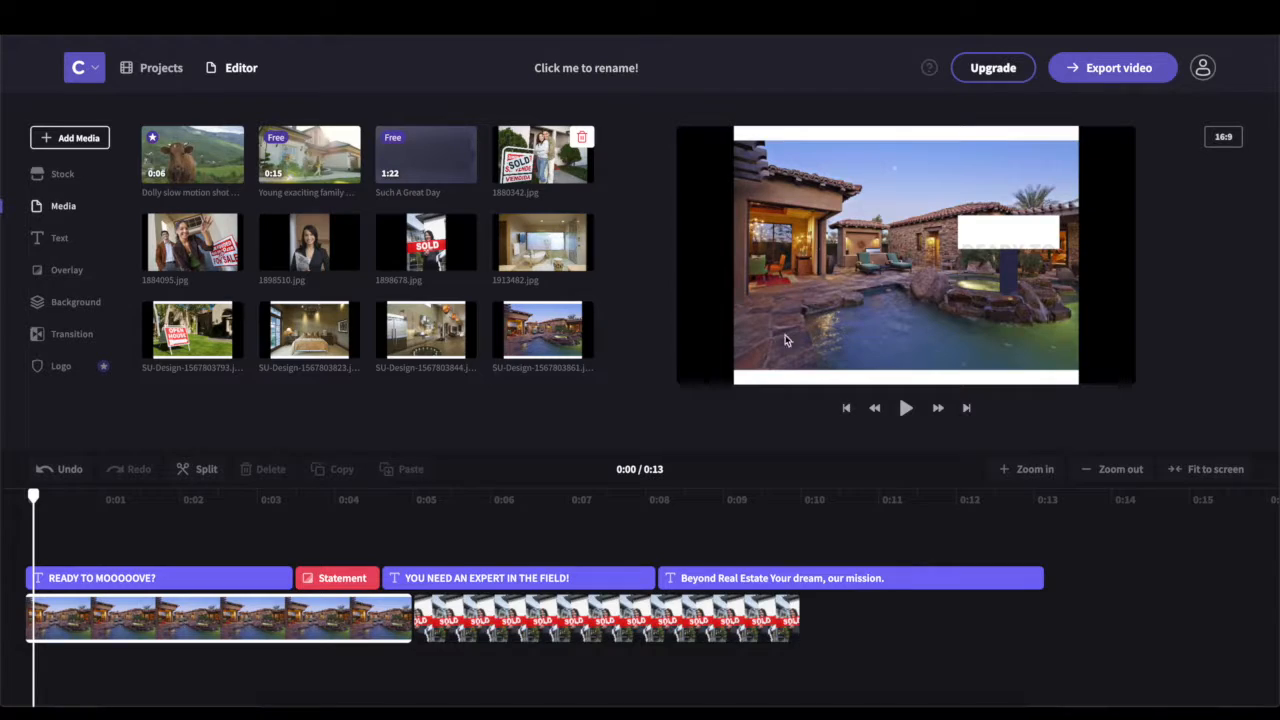
{"action": "left_click", "coordinate": [906, 408]}
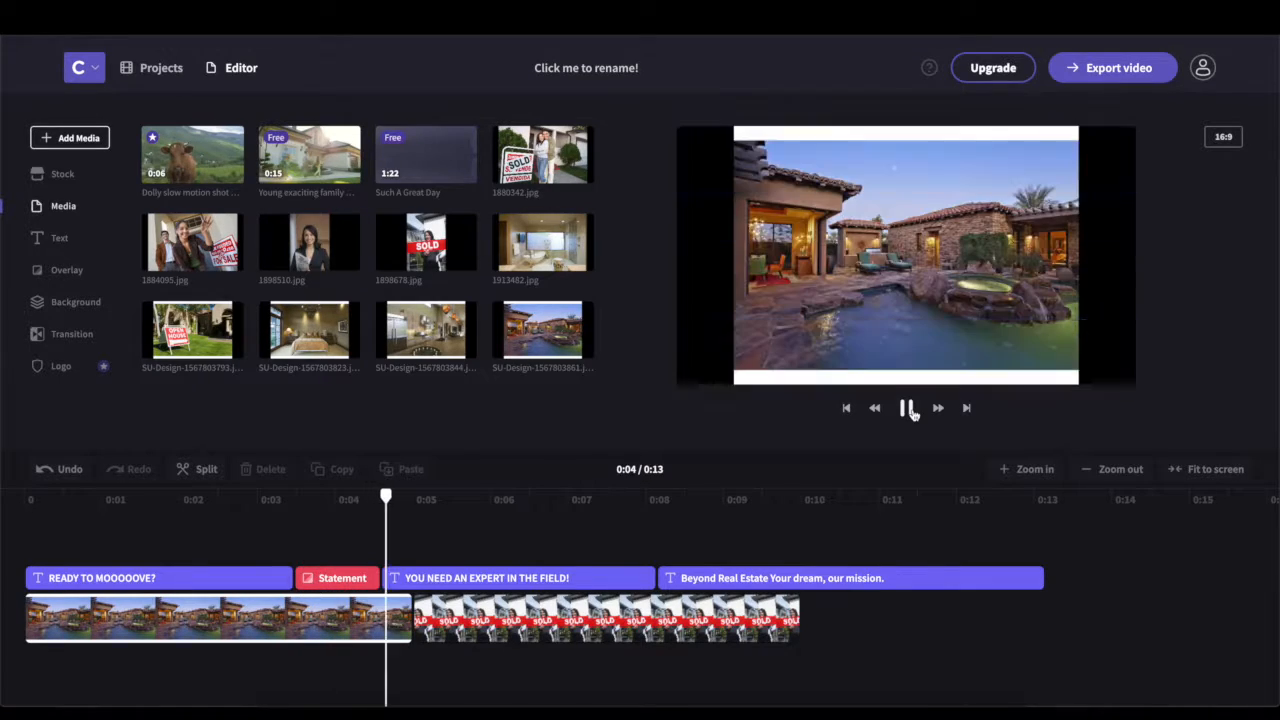
{"action": "left_click", "coordinate": [909, 409]}
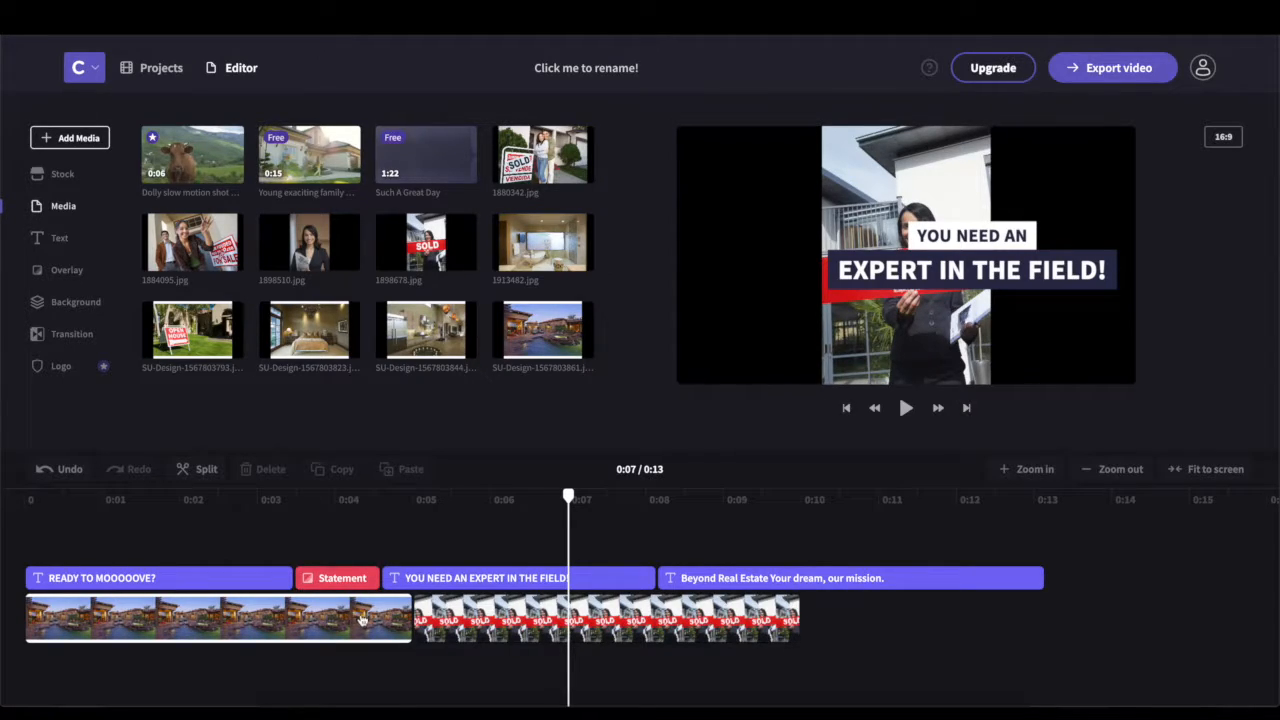
Shorten the pool clip, re-place the SOLD photo right after it, and preview from 0:02
{"action": "left_click", "coordinate": [489, 622]}
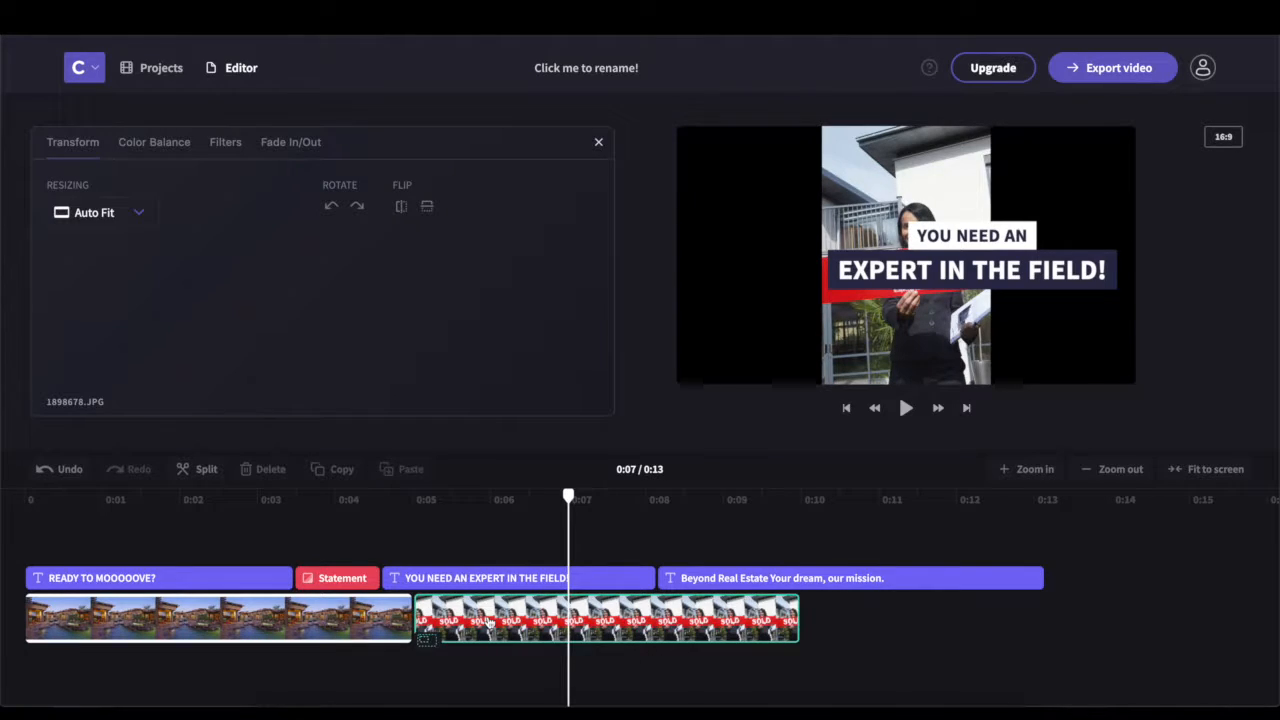
{"action": "left_click", "coordinate": [403, 620]}
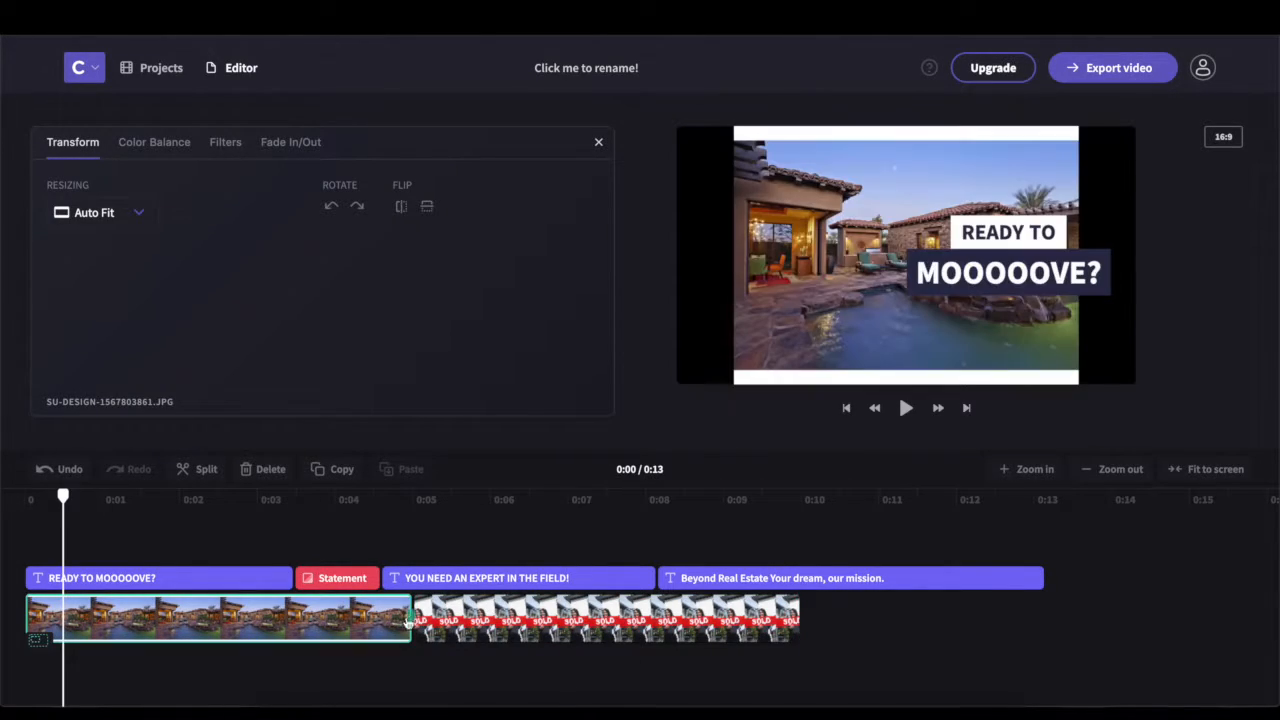
{"action": "left_click_drag", "start_coordinate": [412, 618], "coordinate": [364, 620]}
{"action": "left_click", "coordinate": [549, 621]}
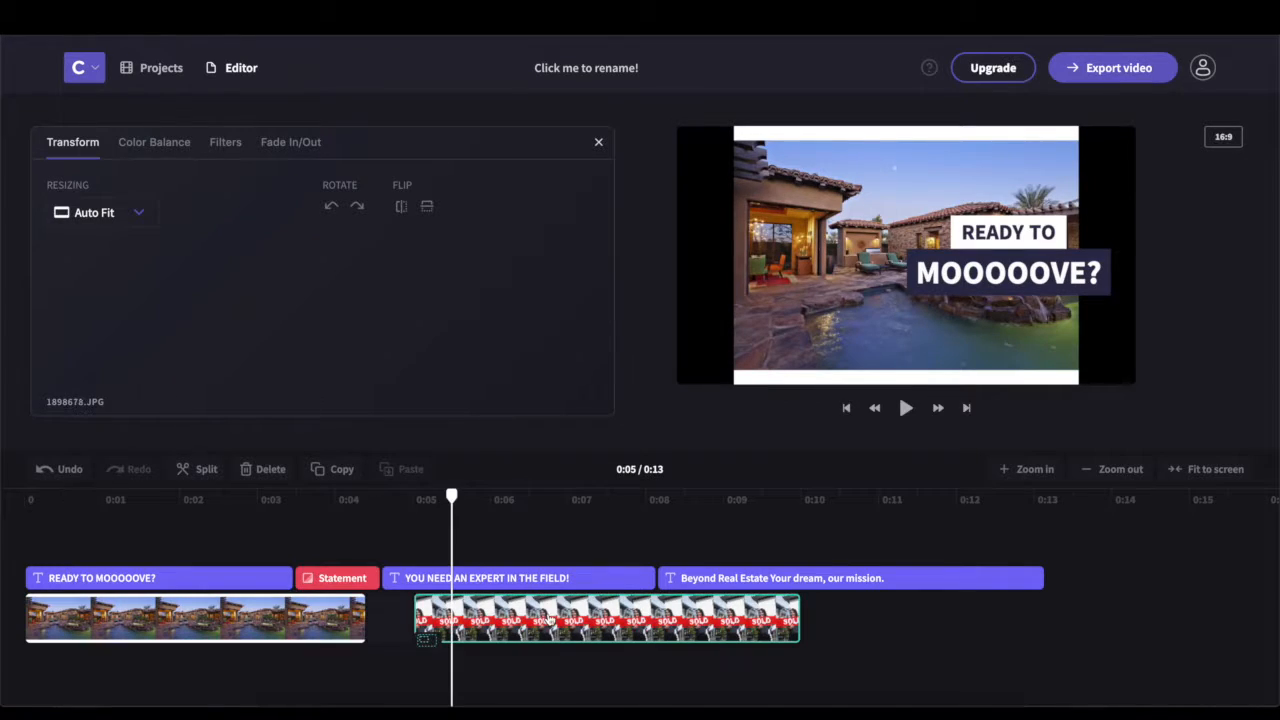
{"action": "key", "text": "Delete"}
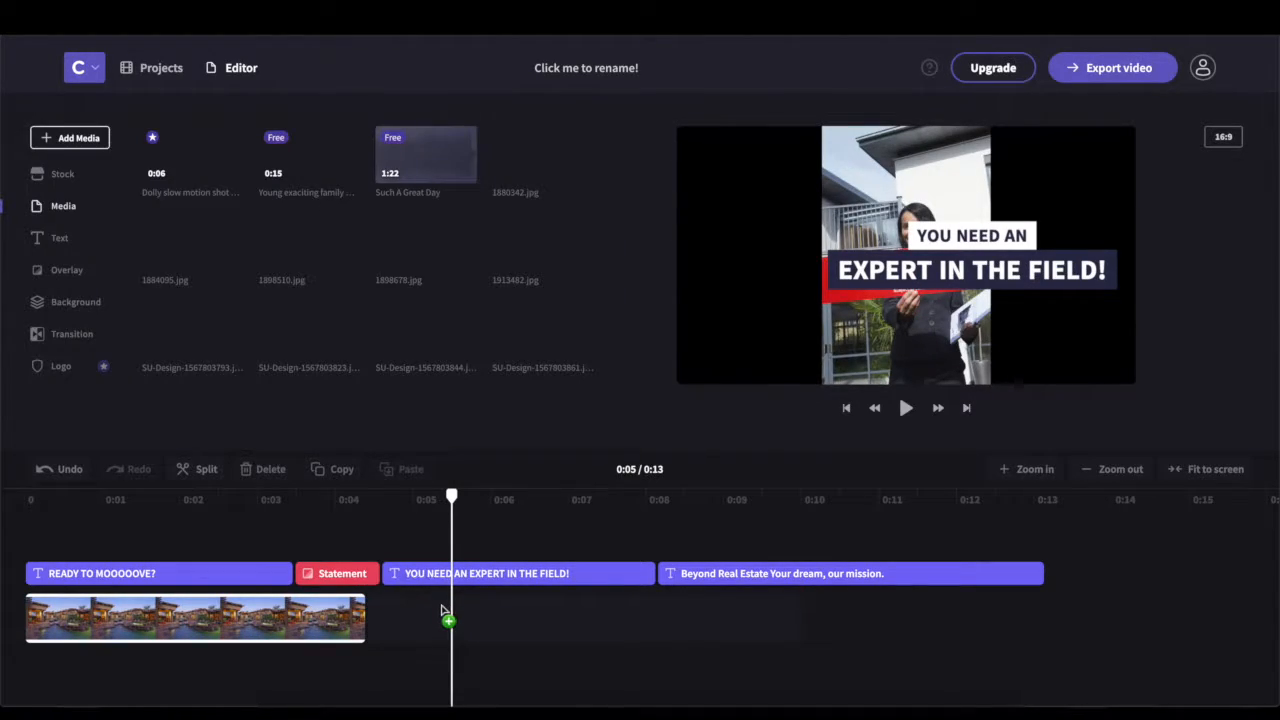
{"action": "left_click_drag", "start_coordinate": [409, 624], "coordinate": [402, 627]}
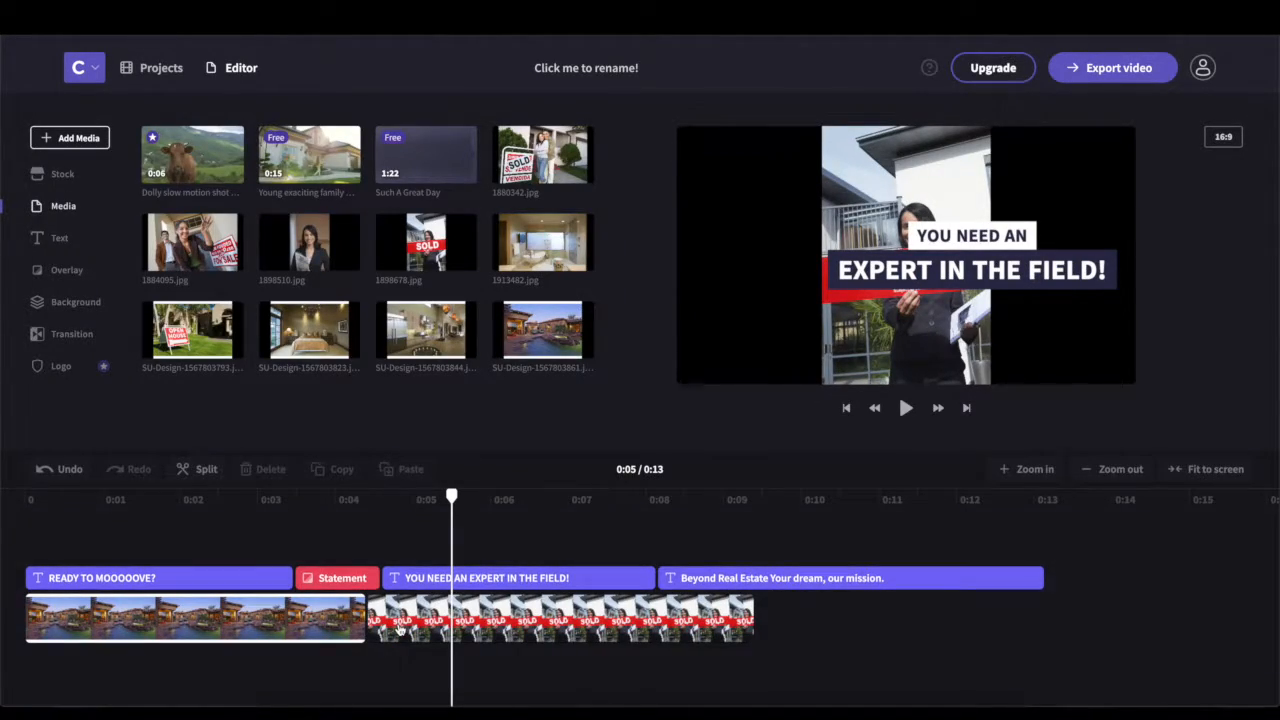
{"action": "left_click", "coordinate": [257, 528]}
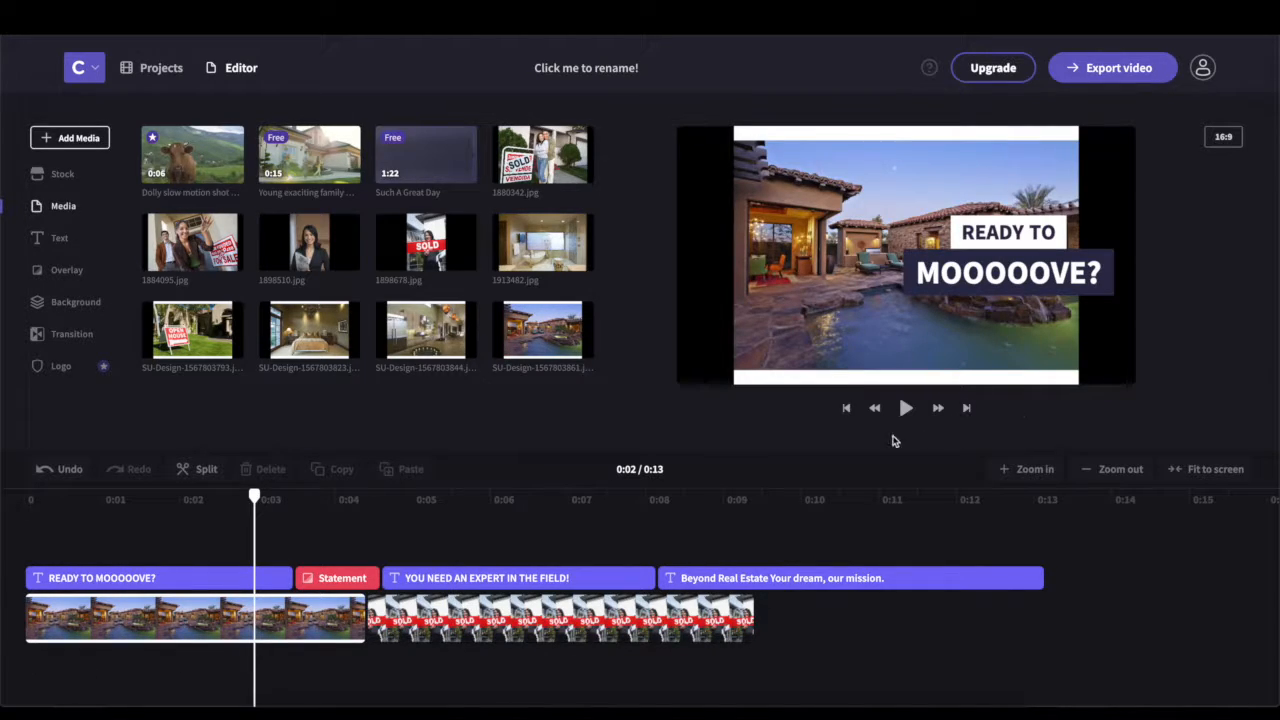
{"action": "left_click", "coordinate": [905, 408]}
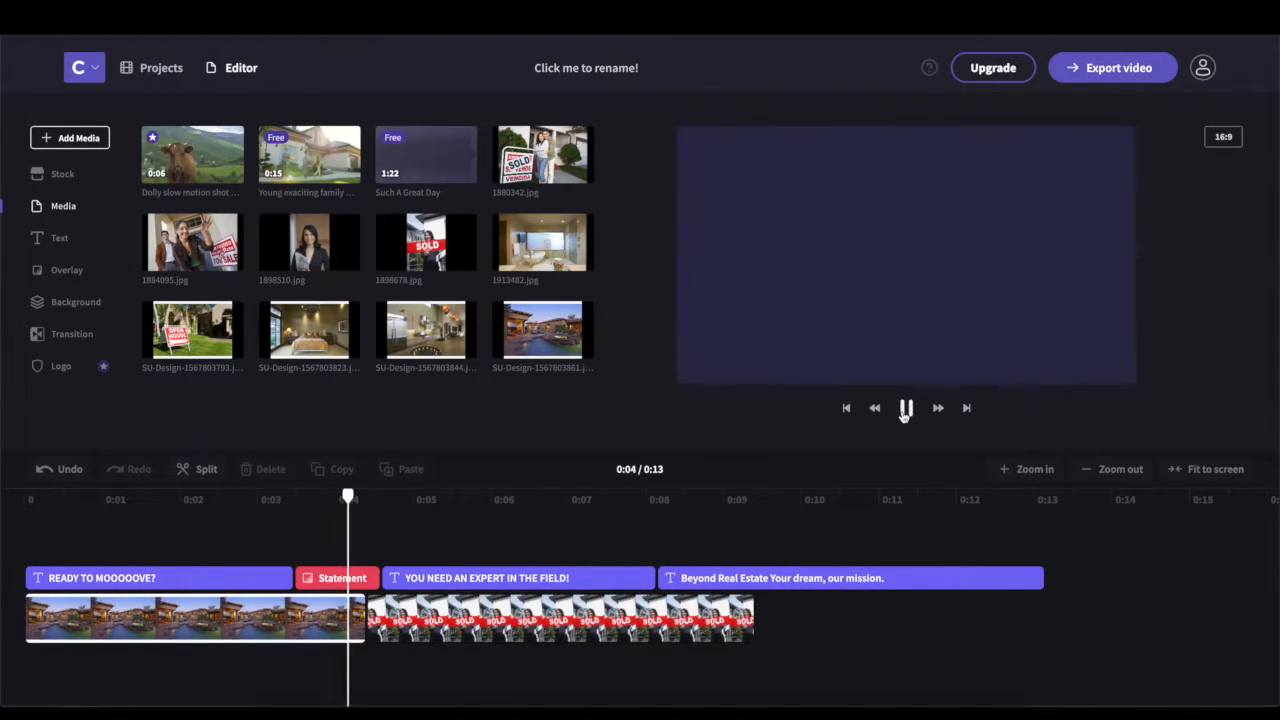
{"action": "left_click", "coordinate": [905, 408]}
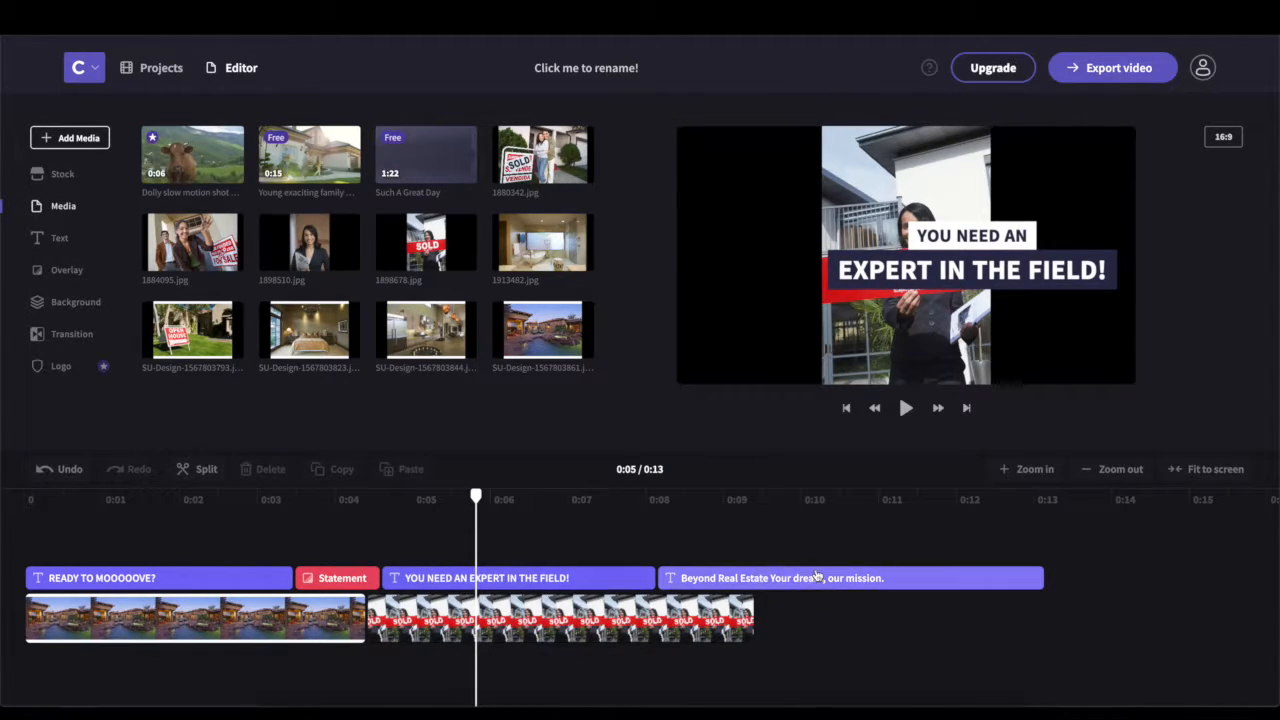
Move the Beyond Real Estate title to about 0:09 and the expert title to about 0:05, then preview
{"action": "left_click", "coordinate": [860, 578]}
{"action": "left_click_drag", "start_coordinate": [887, 575], "coordinate": [986, 578]}
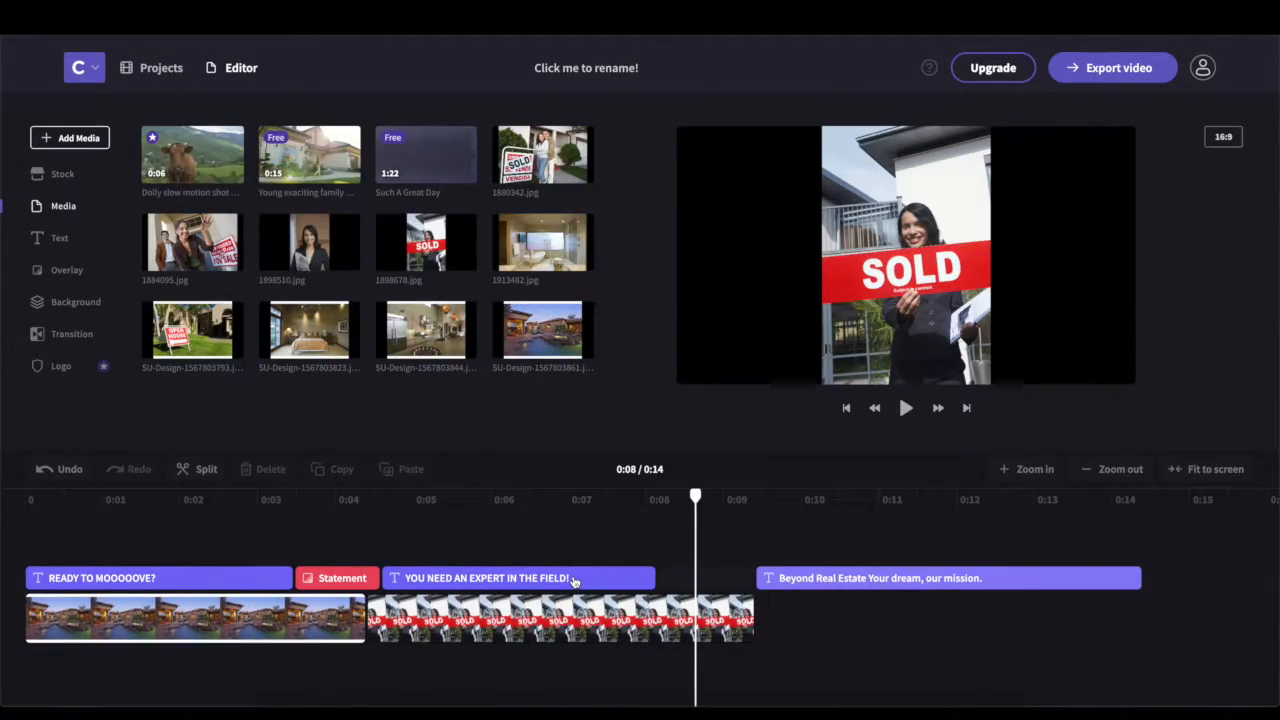
{"action": "left_click", "coordinate": [575, 580]}
{"action": "mouse_move", "coordinate": [620, 582]}
{"action": "left_mouse_down"}
{"action": "mouse_move", "coordinate": [640, 591]}
{"action": "mouse_move", "coordinate": [628, 582]}
{"action": "left_mouse_up"}
{"action": "left_click_drag", "start_coordinate": [410, 498], "coordinate": [270, 498]}
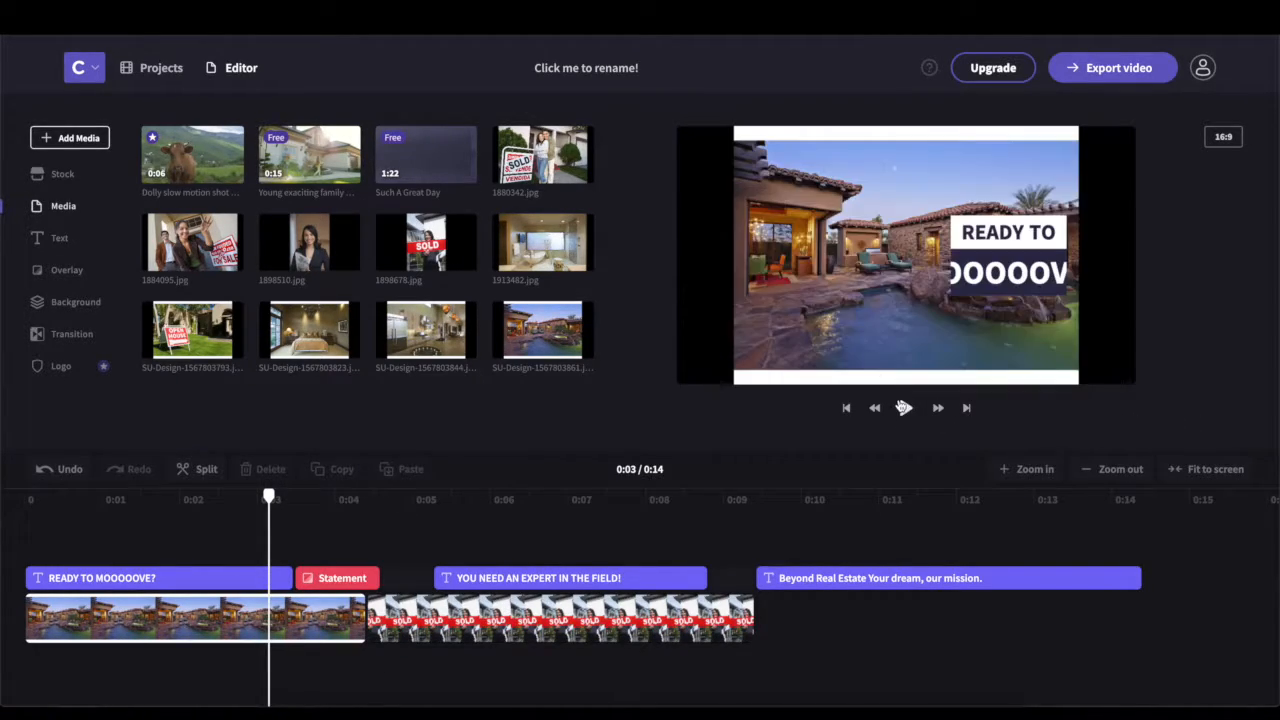
{"action": "left_click", "coordinate": [905, 408]}
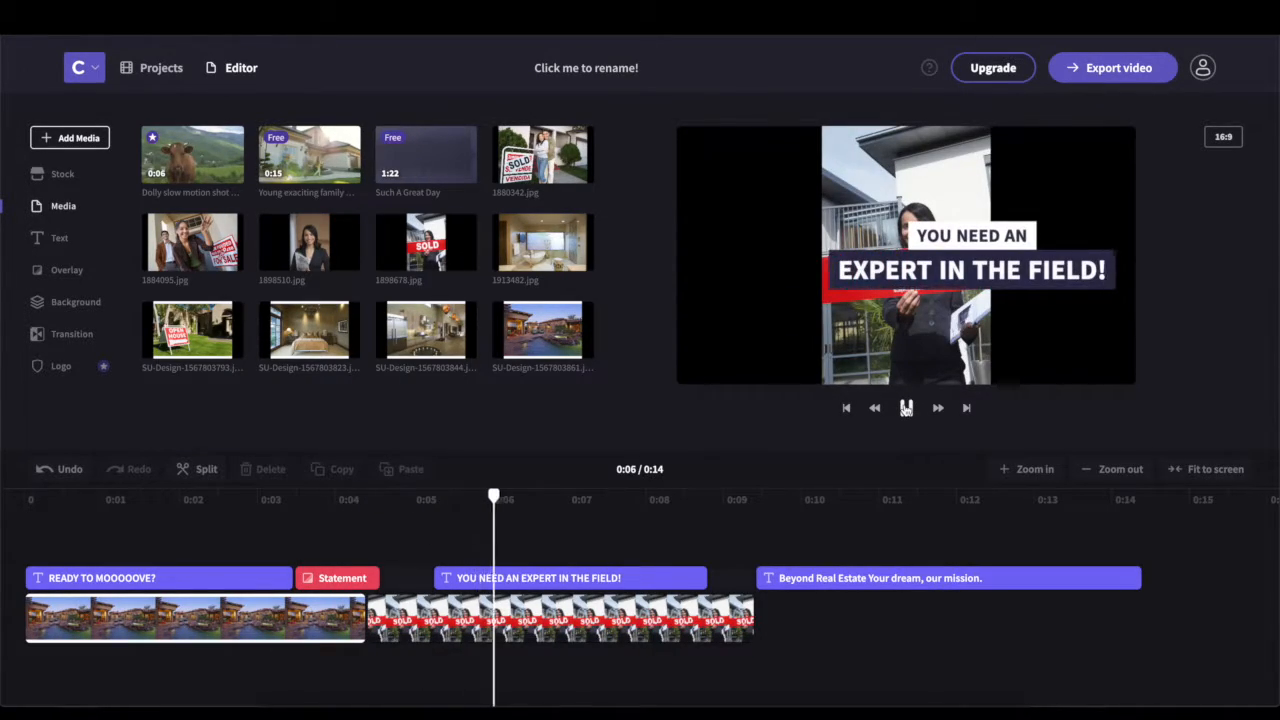
{"action": "left_click", "coordinate": [905, 408]}
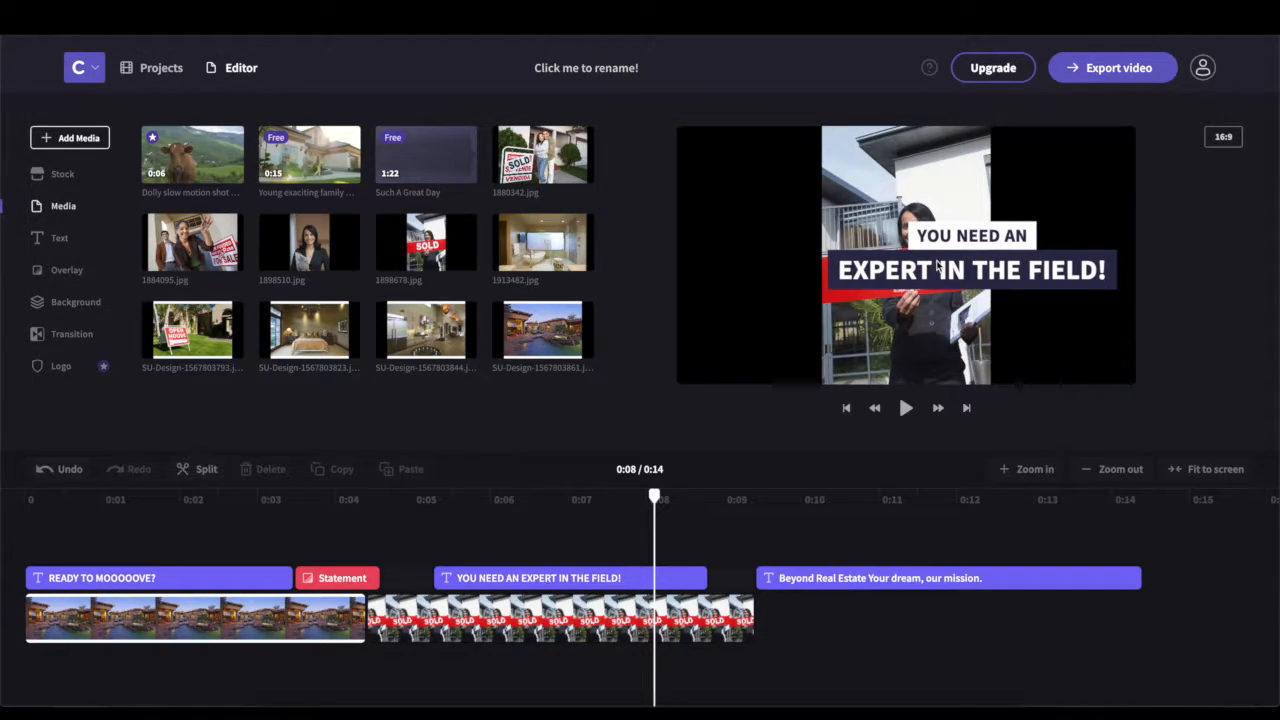
{"action": "left_click", "coordinate": [587, 580]}
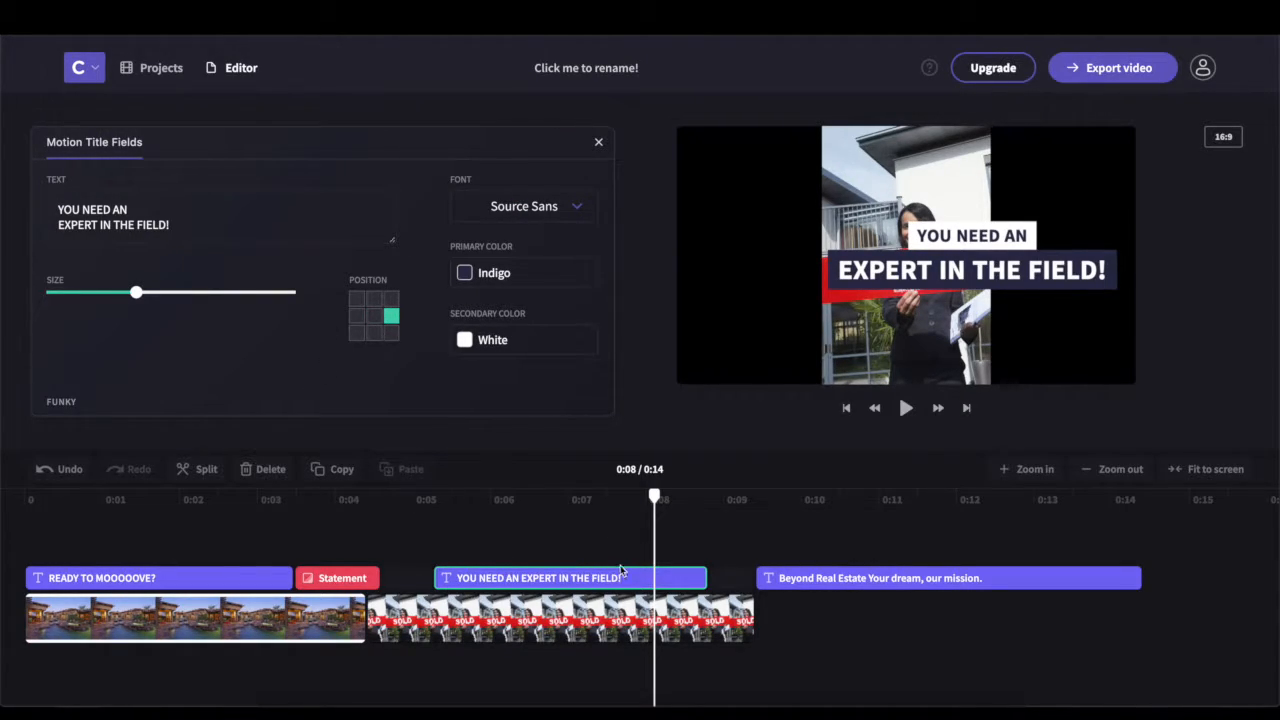
Place the expert title in the top-left Position cell and shift its clip later to about 0:06
{"action": "left_click_drag", "start_coordinate": [138, 301], "coordinate": [186, 298]}
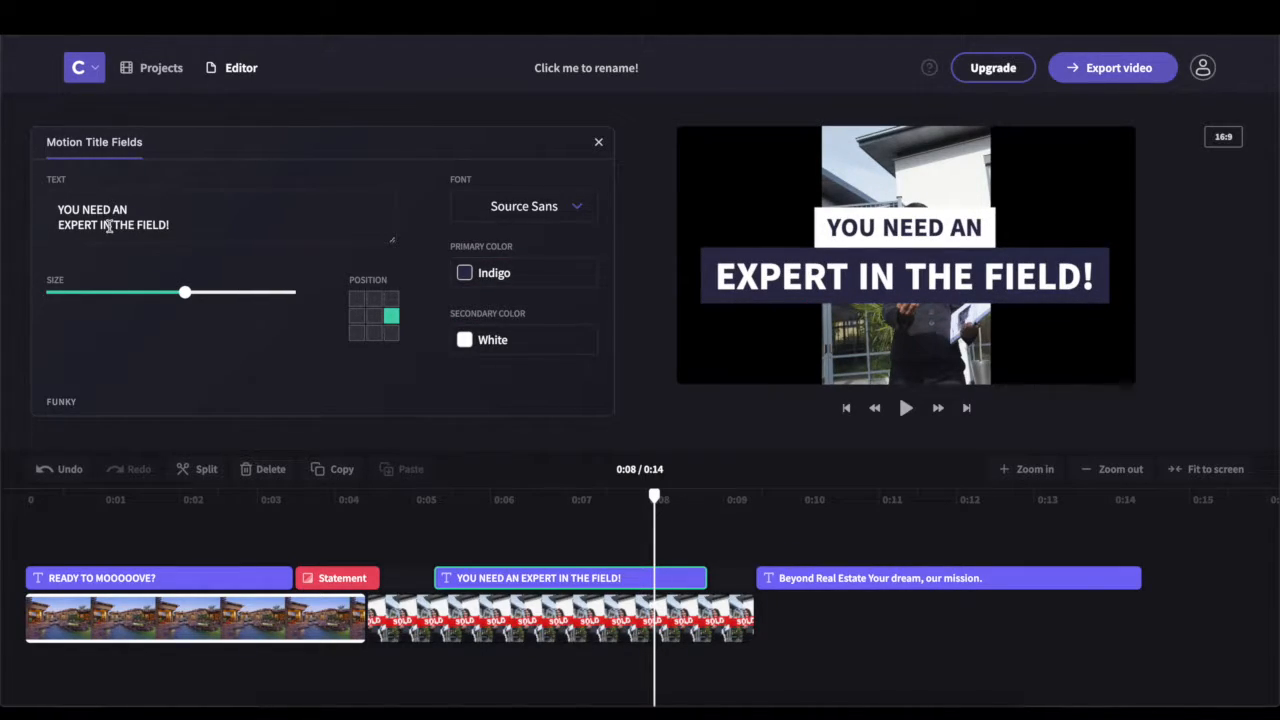
{"action": "left_click", "coordinate": [373, 318]}
{"action": "left_click", "coordinate": [372, 336]}
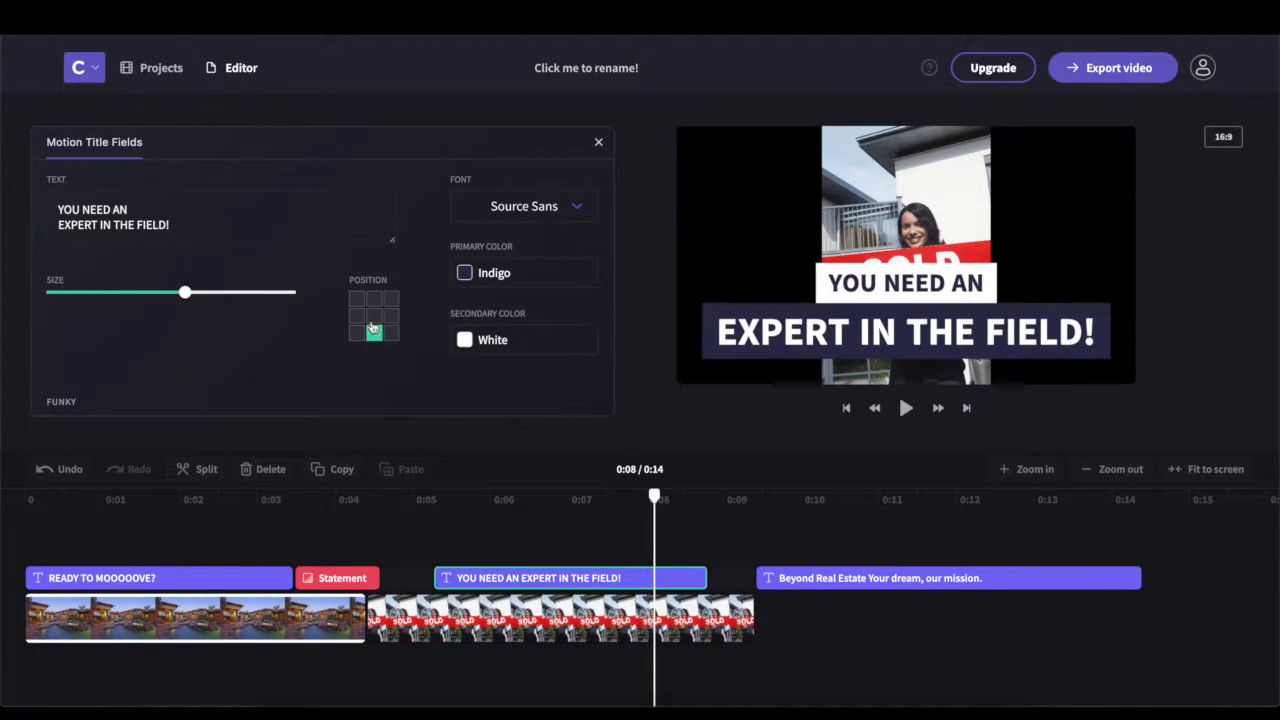
{"action": "left_click", "coordinate": [375, 299]}
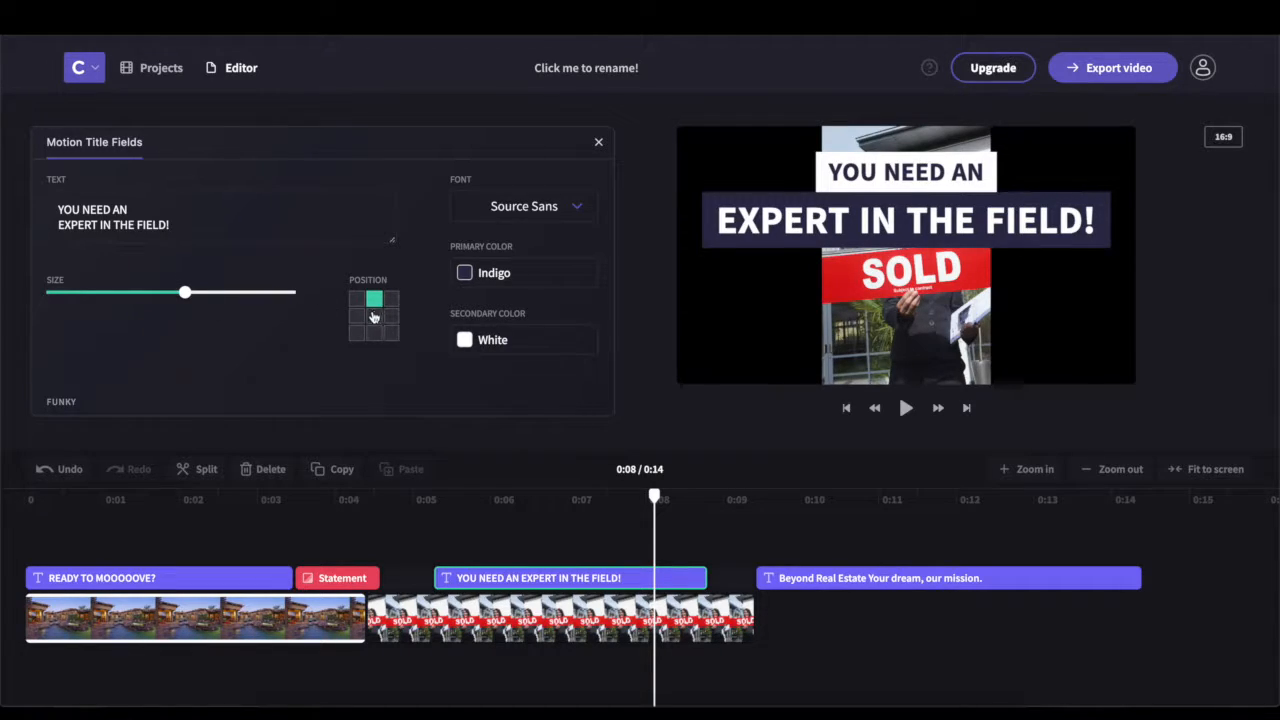
{"action": "left_click", "coordinate": [359, 316]}
{"action": "left_click", "coordinate": [358, 302]}
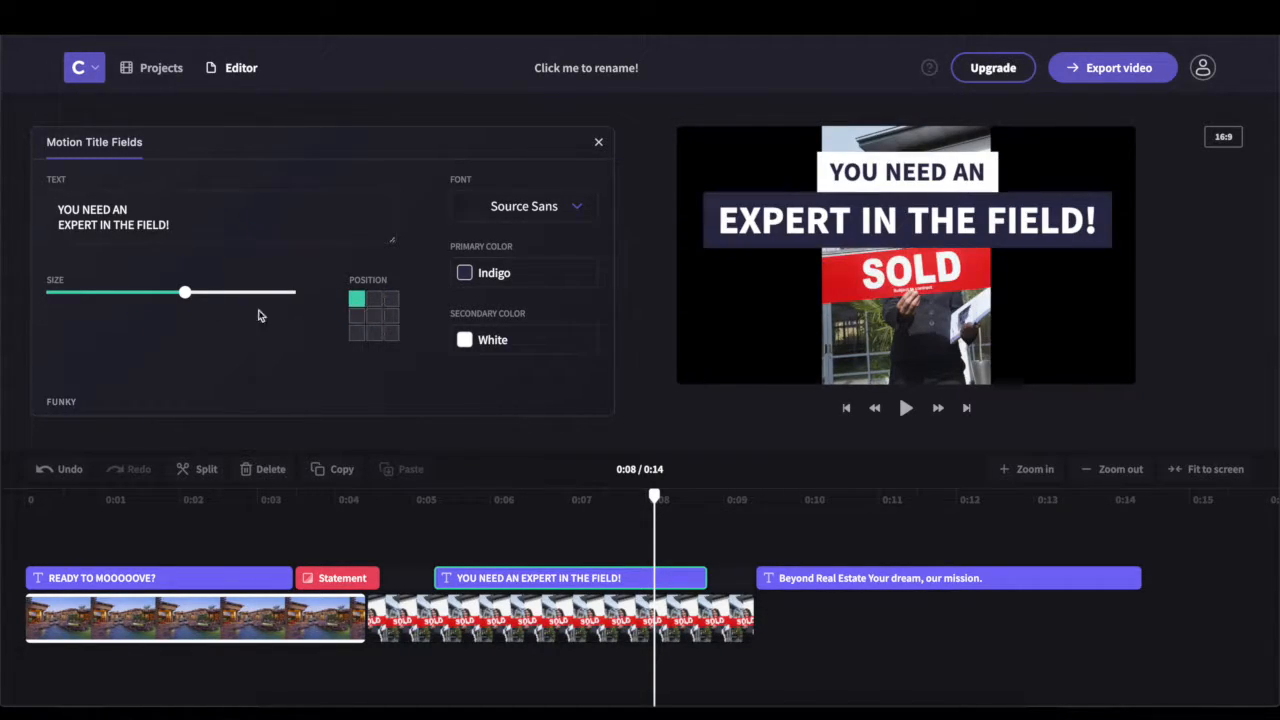
{"action": "left_click_drag", "start_coordinate": [186, 294], "coordinate": [139, 298]}
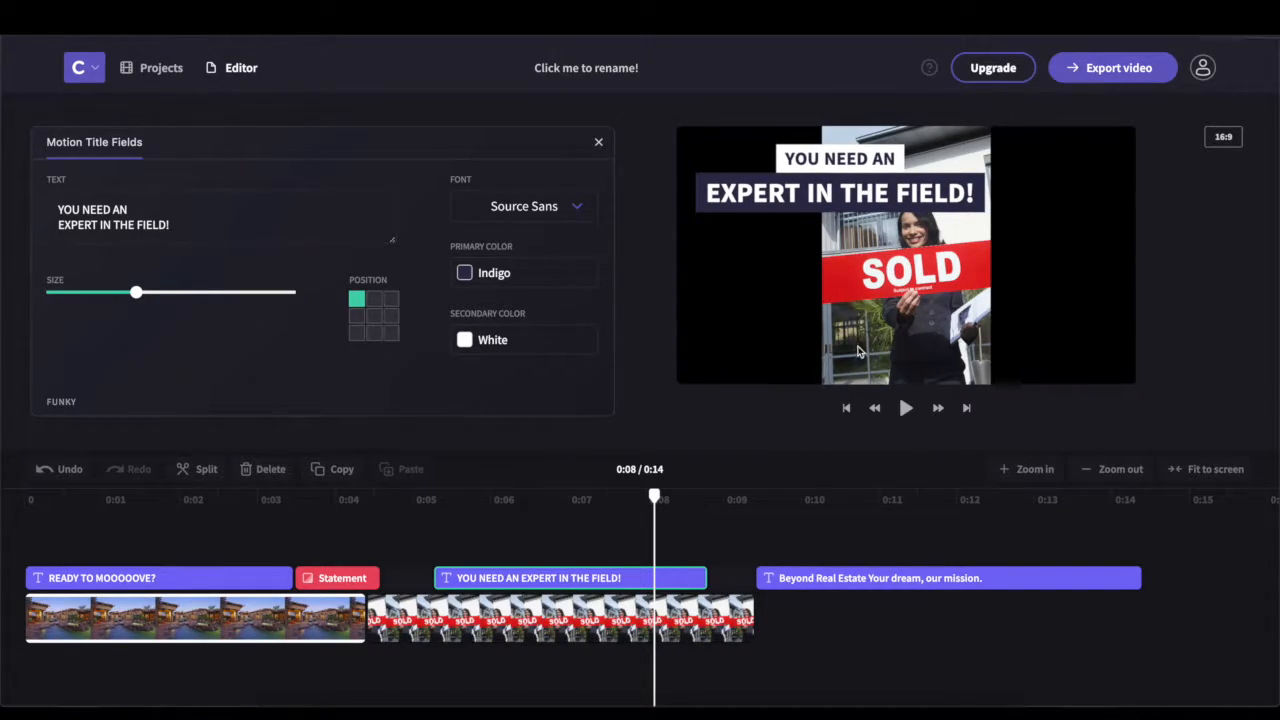
{"action": "left_click_drag", "start_coordinate": [532, 585], "coordinate": [690, 585]}
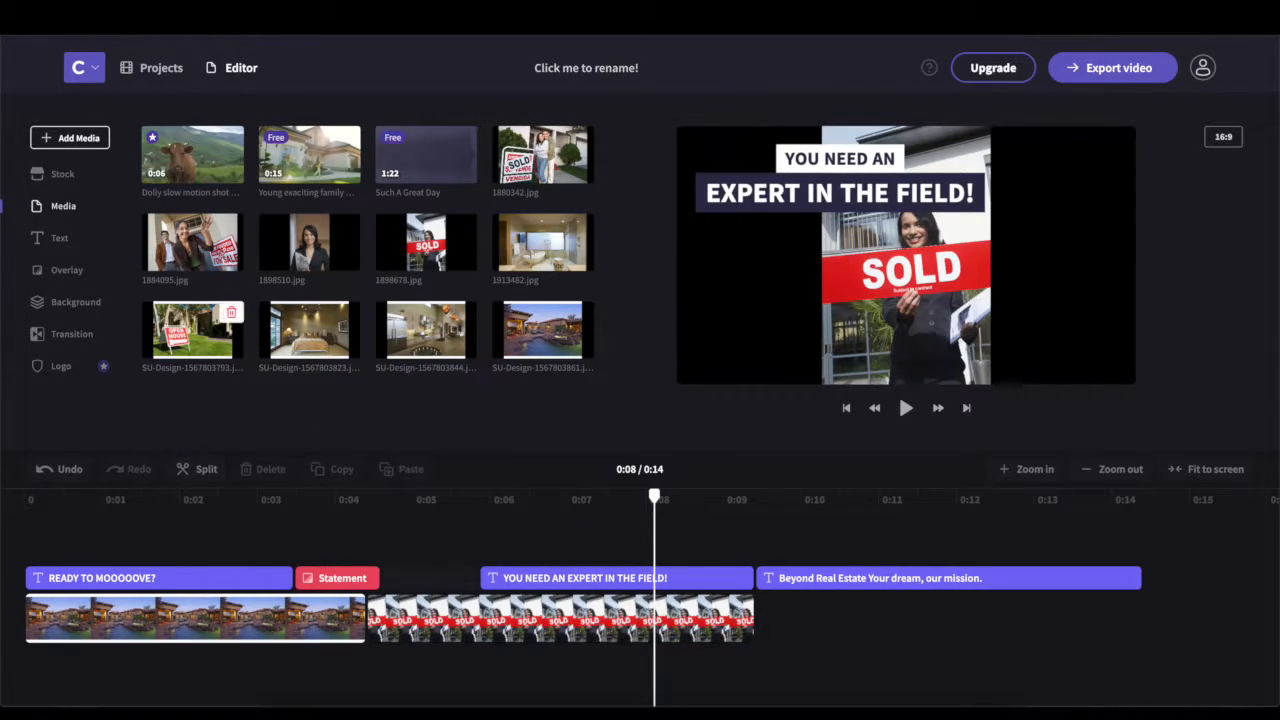
Trim the expert title's start, enlarge its text, set it bottom centre, and preview from 0:01.8
{"action": "left_click", "coordinate": [486, 580]}
{"action": "left_click_drag", "start_coordinate": [484, 578], "coordinate": [506, 578]}
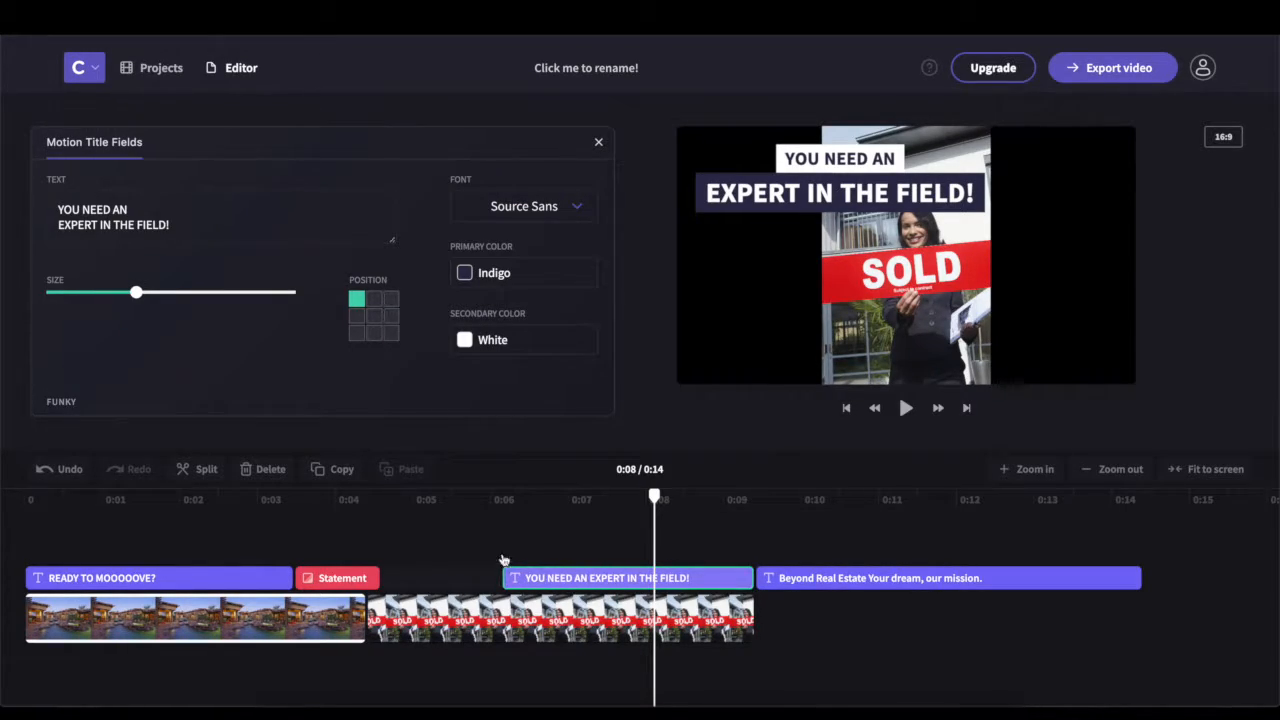
{"action": "left_click", "coordinate": [374, 316]}
{"action": "left_click_drag", "start_coordinate": [140, 298], "coordinate": [208, 298]}
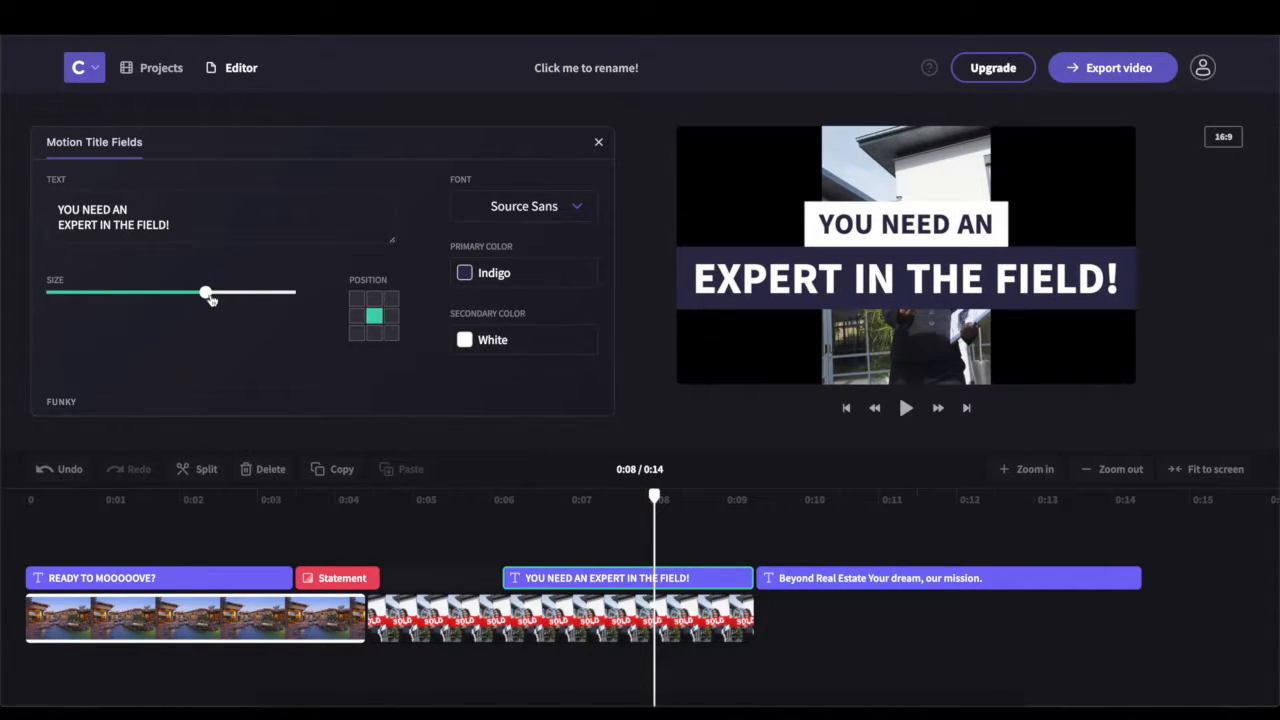
{"action": "left_click", "coordinate": [373, 334]}
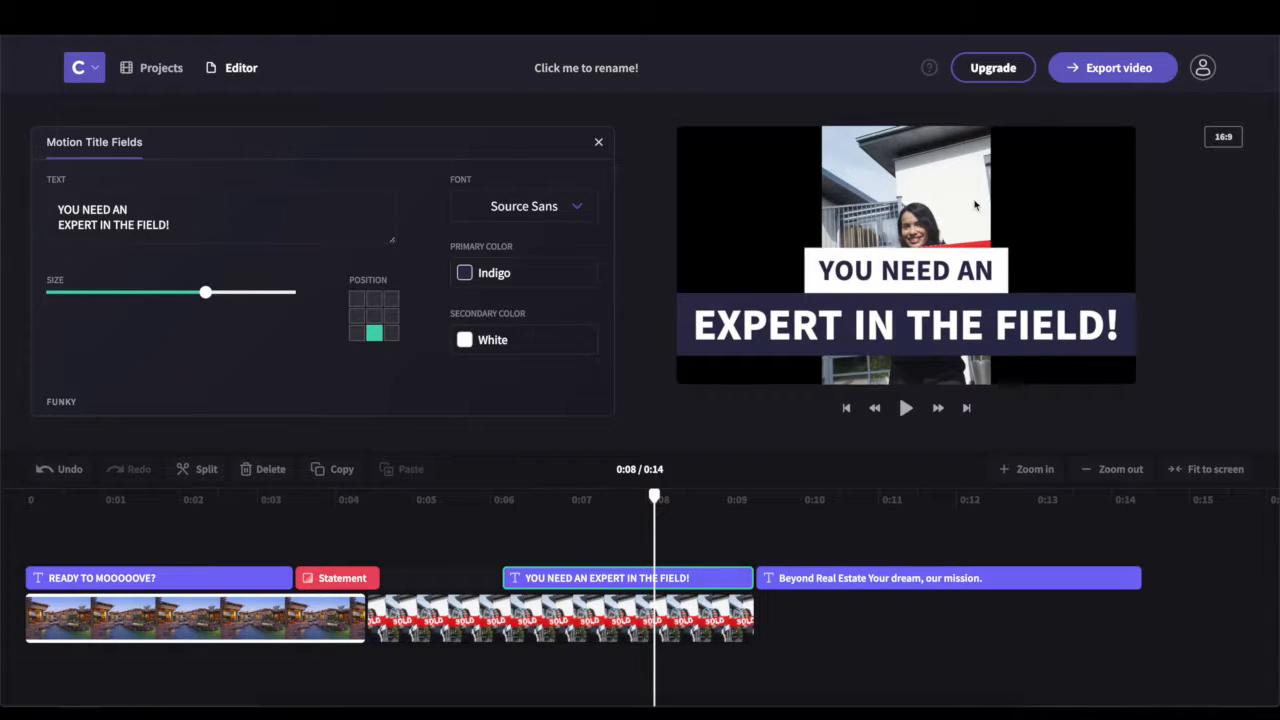
{"action": "left_click", "coordinate": [378, 302]}
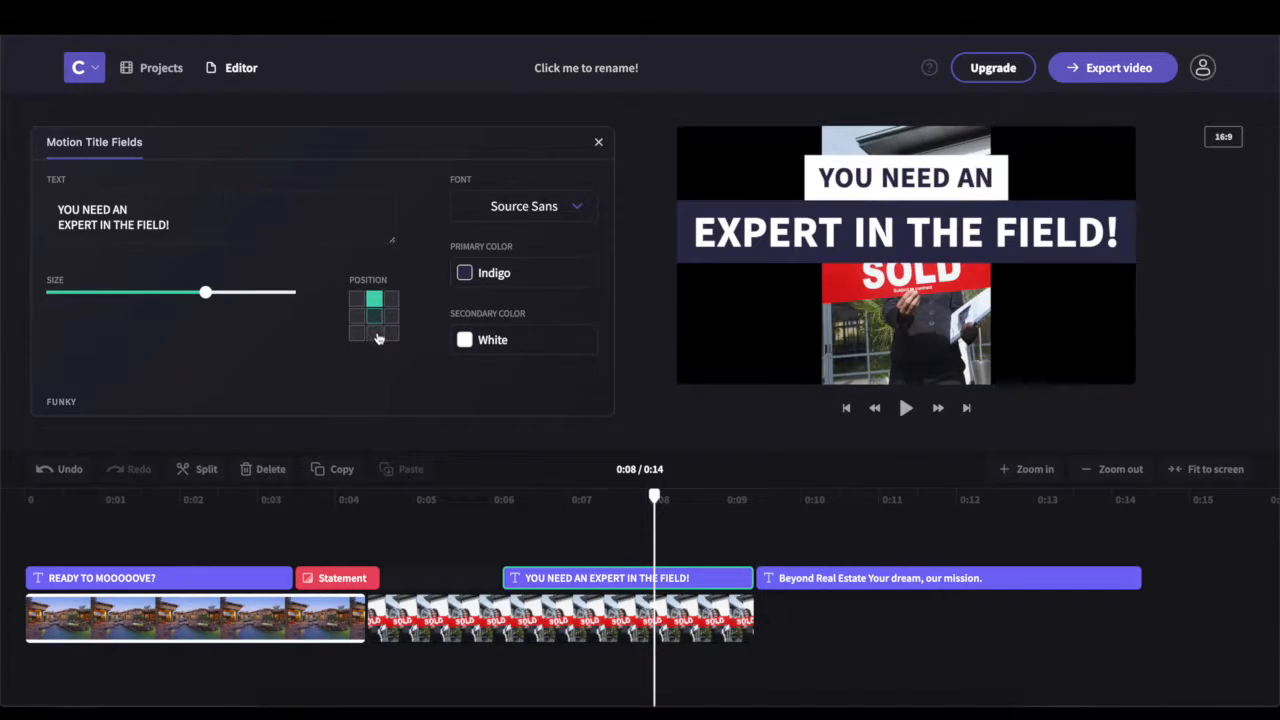
{"action": "left_click", "coordinate": [373, 334]}
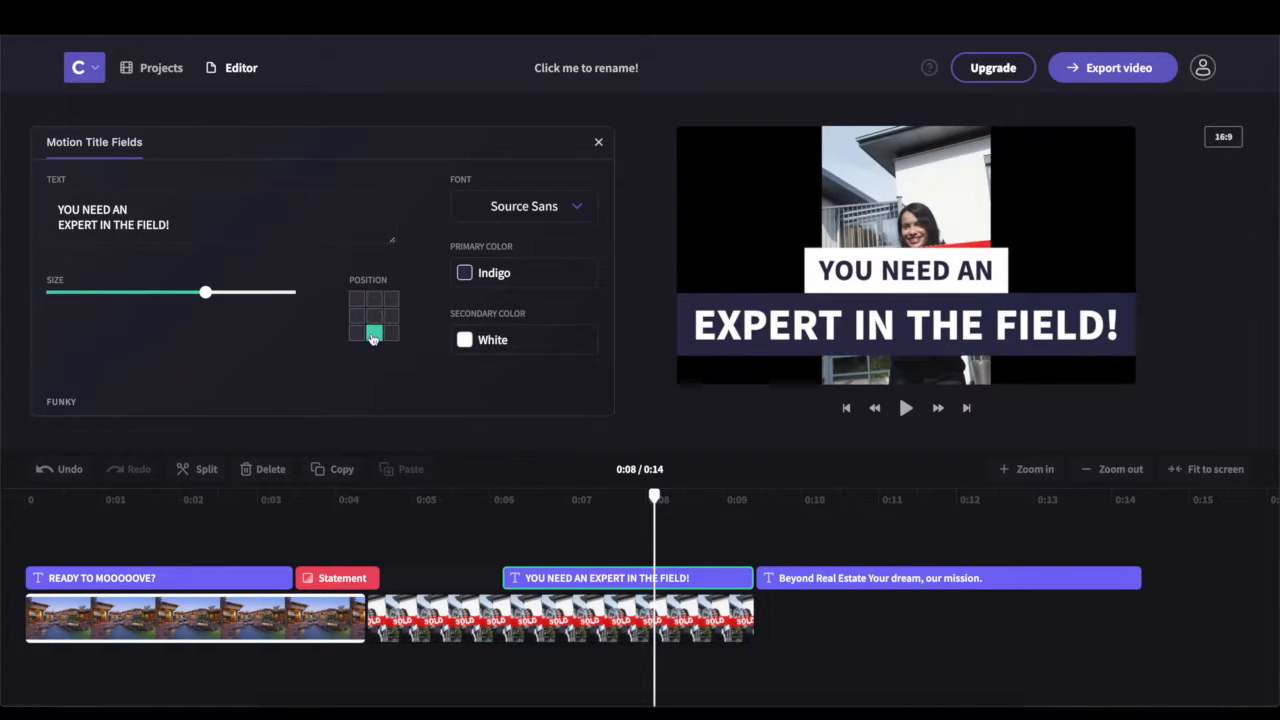
{"action": "left_click_drag", "start_coordinate": [658, 505], "coordinate": [180, 502]}
{"action": "left_click", "coordinate": [907, 409]}
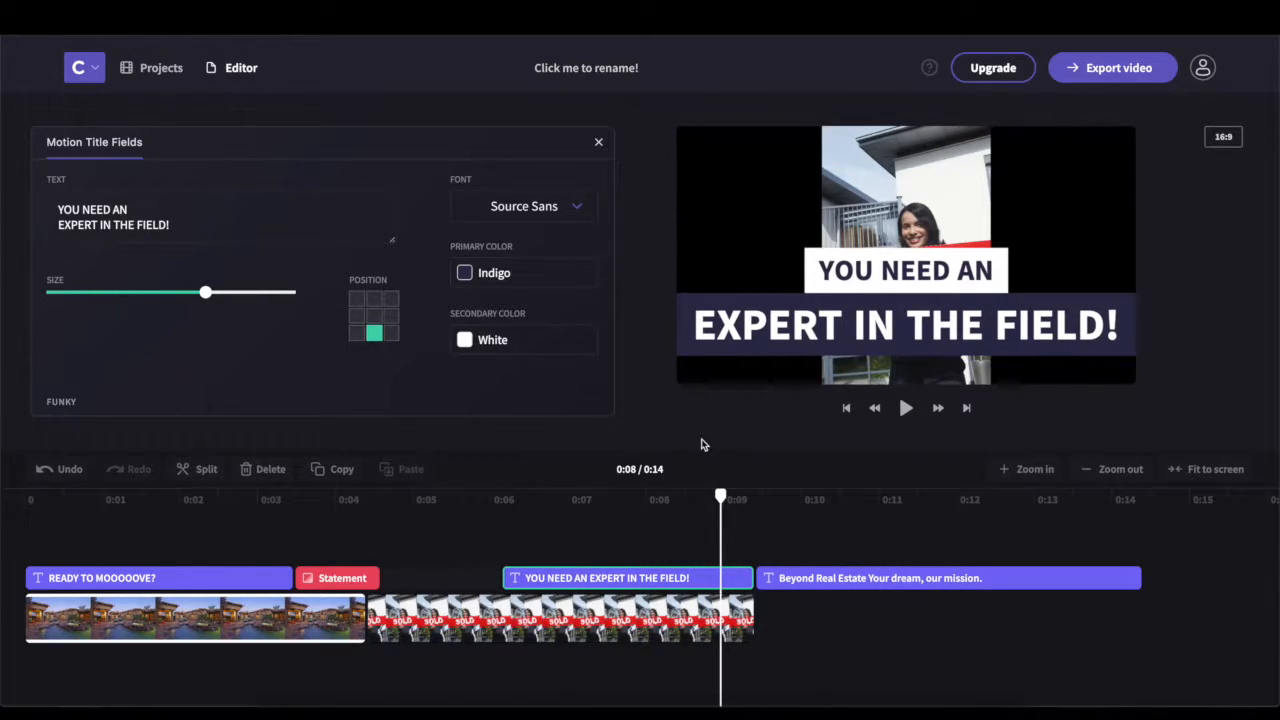
Visit the Projects dashboard, then return to the real-estate project in the editor
{"action": "left_click", "coordinate": [143, 71]}
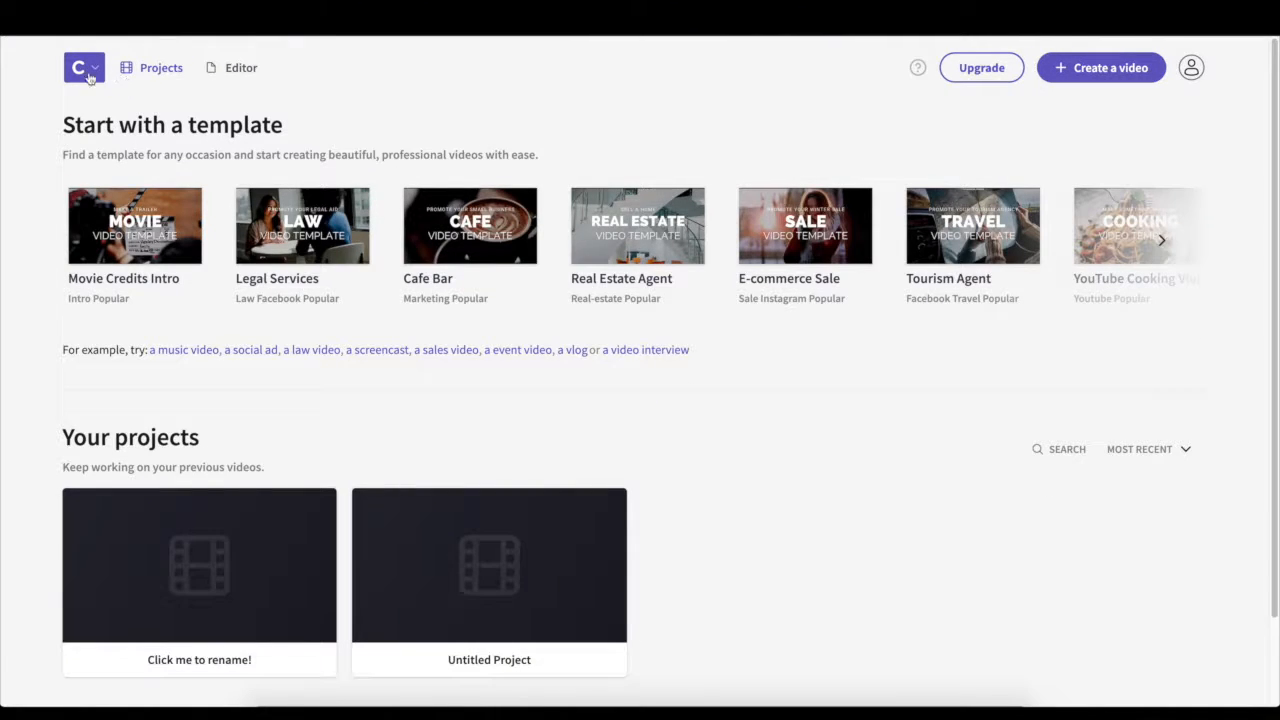
{"action": "left_click", "coordinate": [242, 67]}
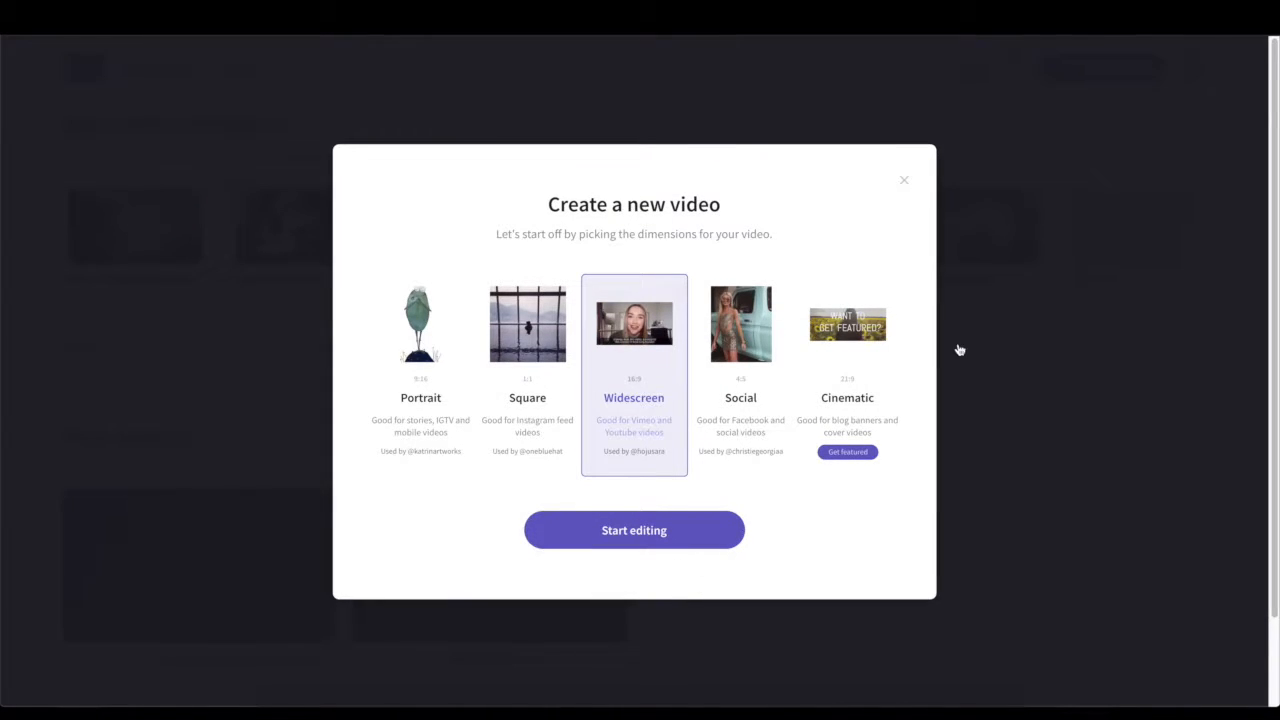
{"action": "left_click", "coordinate": [904, 185]}
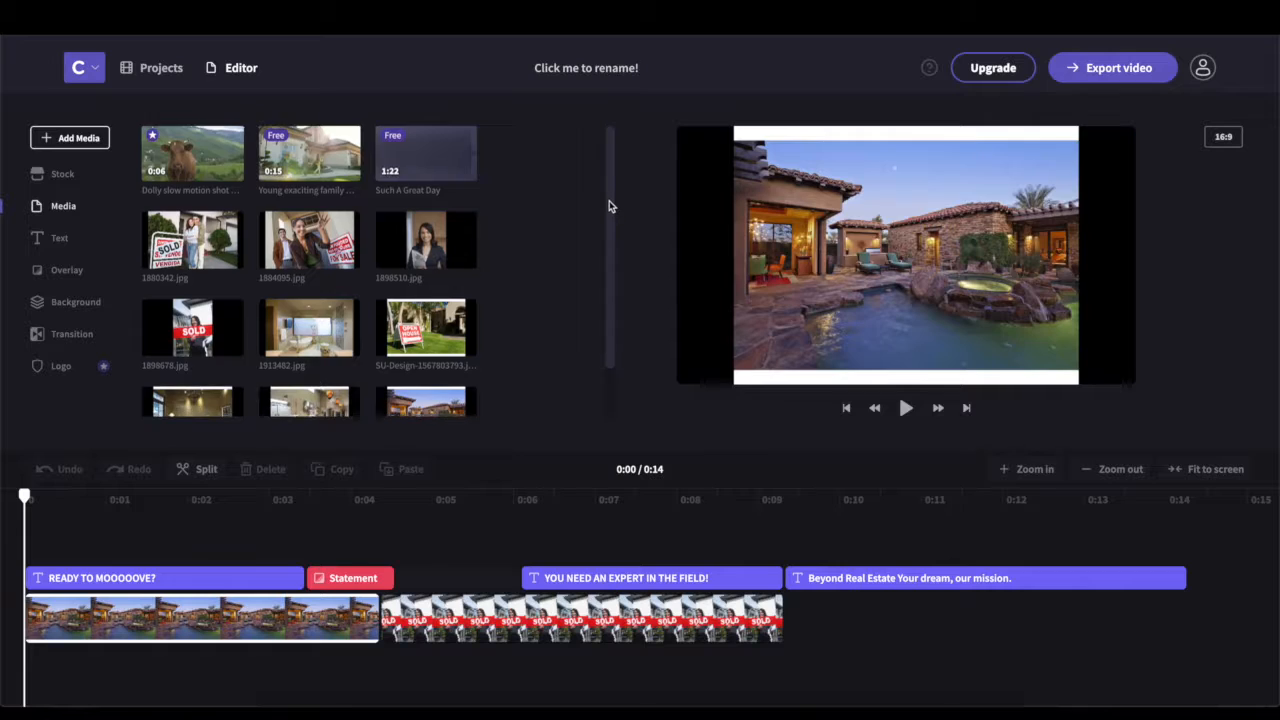
Add the kitchen photo and then the bedroom photo to the end of the timeline
{"action": "scroll", "coordinate": [609, 202], "scroll_direction": "down", "scroll_amount": 1}
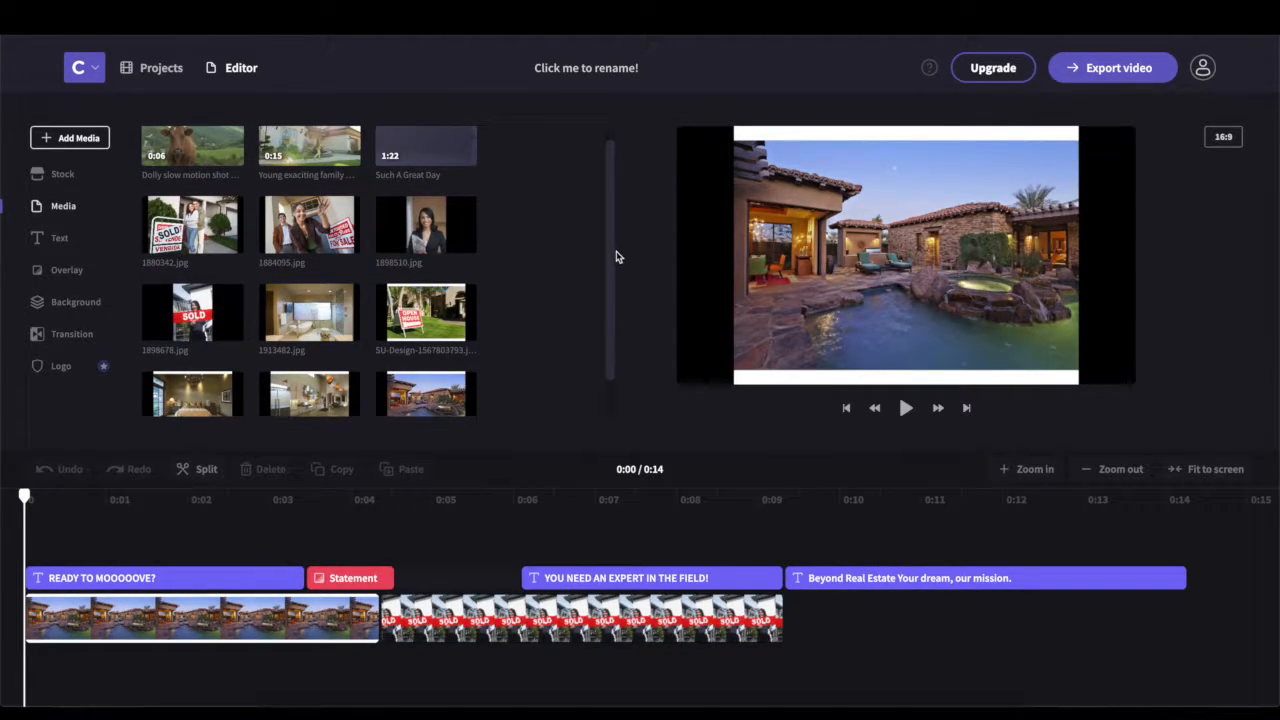
{"action": "scroll", "coordinate": [527, 381], "scroll_direction": "down", "scroll_amount": 2}
{"action": "left_click_drag", "start_coordinate": [323, 375], "coordinate": [1063, 595]}
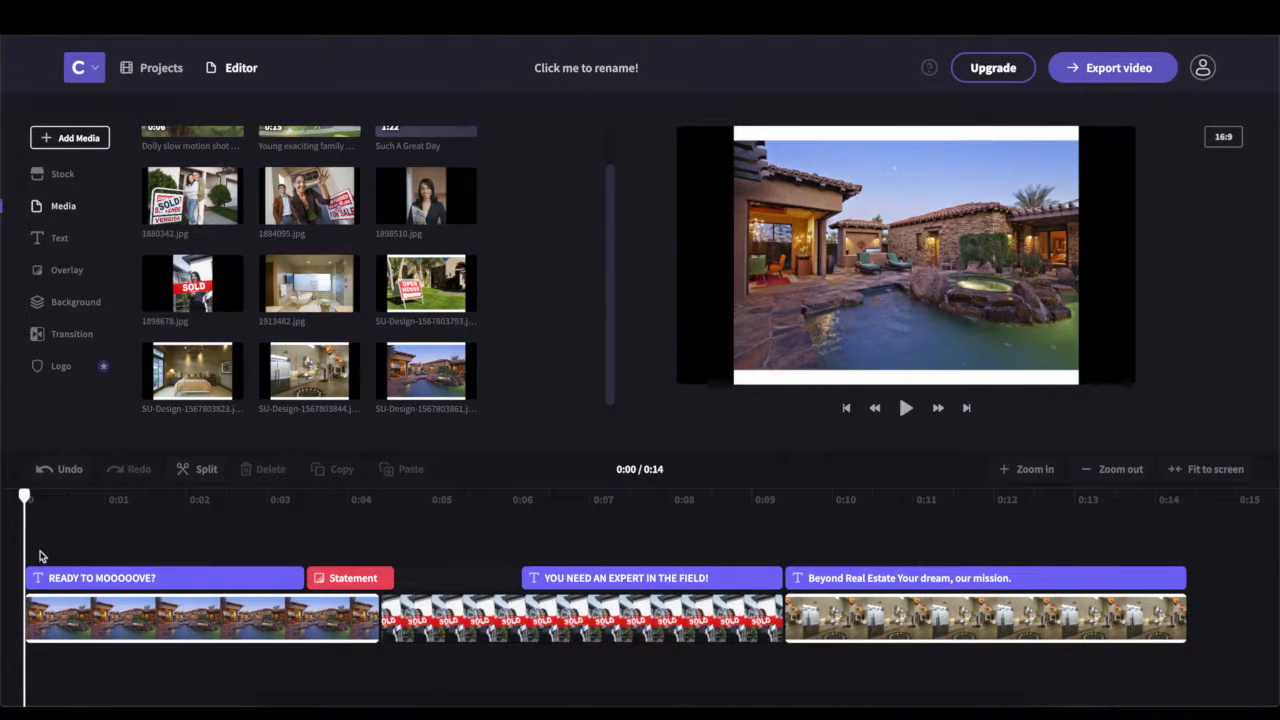
{"action": "left_click_drag", "start_coordinate": [24, 498], "coordinate": [126, 497]}
{"action": "scroll", "coordinate": [994, 516], "scroll_direction": "right", "scroll_amount": 1}
{"action": "scroll", "coordinate": [994, 520], "scroll_direction": "left", "scroll_amount": 1}
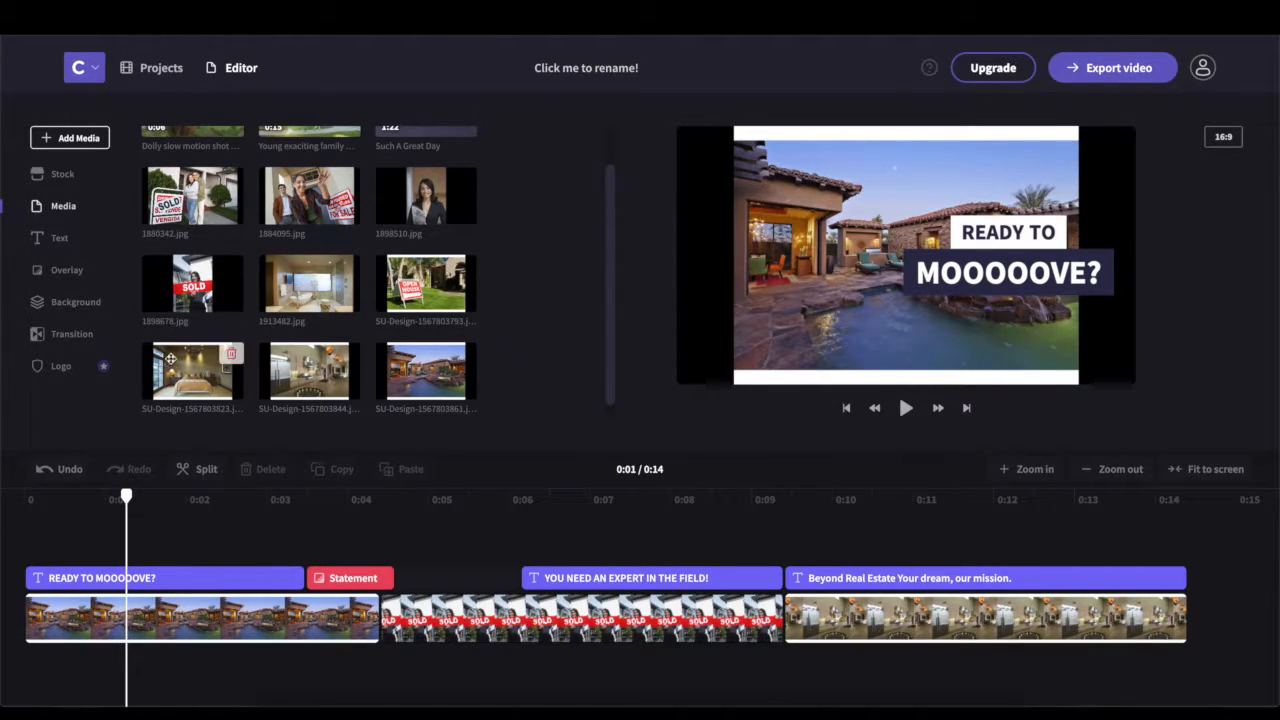
{"action": "left_click_drag", "start_coordinate": [202, 375], "coordinate": [1223, 626]}
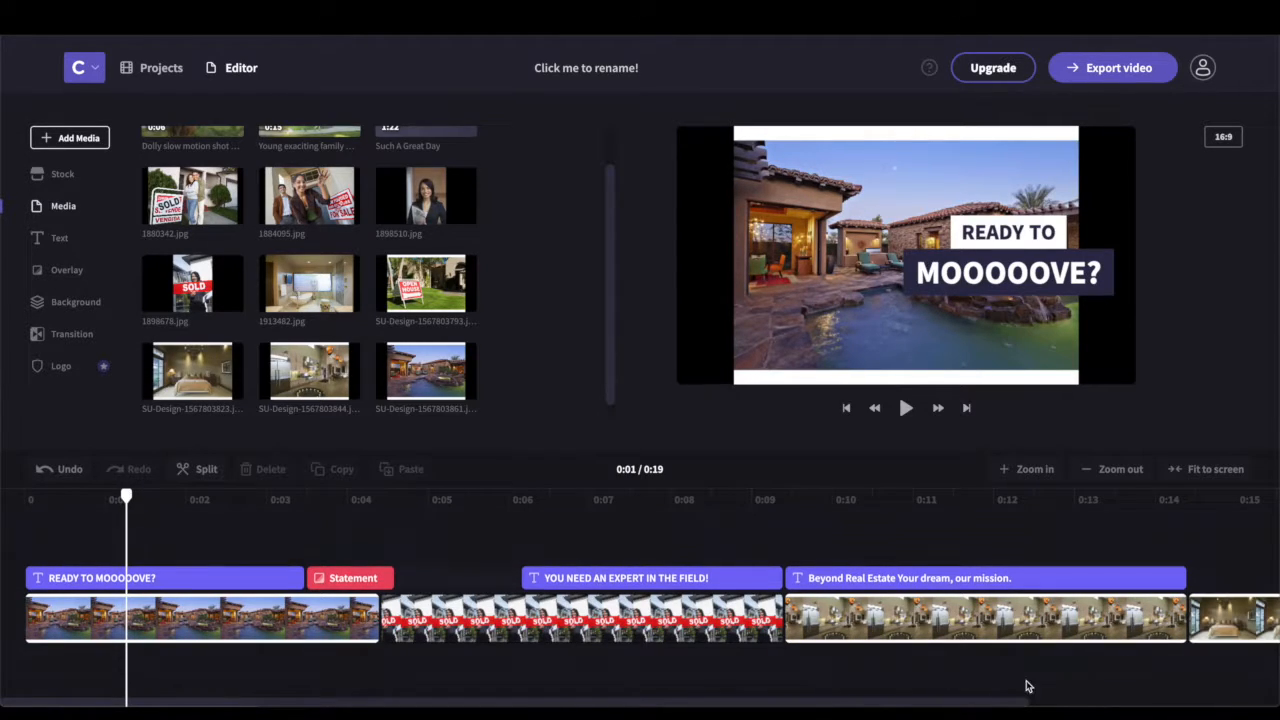
{"action": "left_click_drag", "start_coordinate": [987, 704], "coordinate": [1276, 698]}
Delete the Beyond Real Estate title and drop it again over the bedroom clip
{"action": "left_click", "coordinate": [716, 578]}
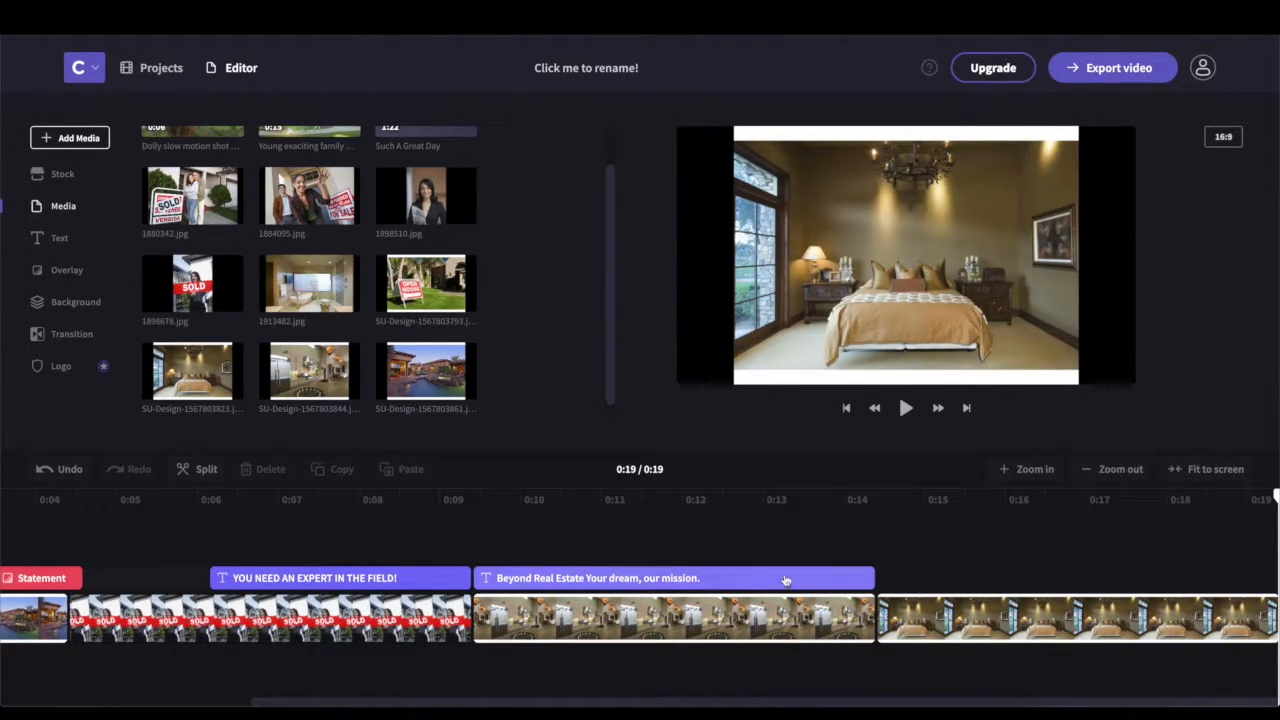
{"action": "key", "text": "Delete"}
{"action": "left_click_drag", "start_coordinate": [1153, 592], "coordinate": [874, 588]}
{"action": "left_click", "coordinate": [1165, 597]}
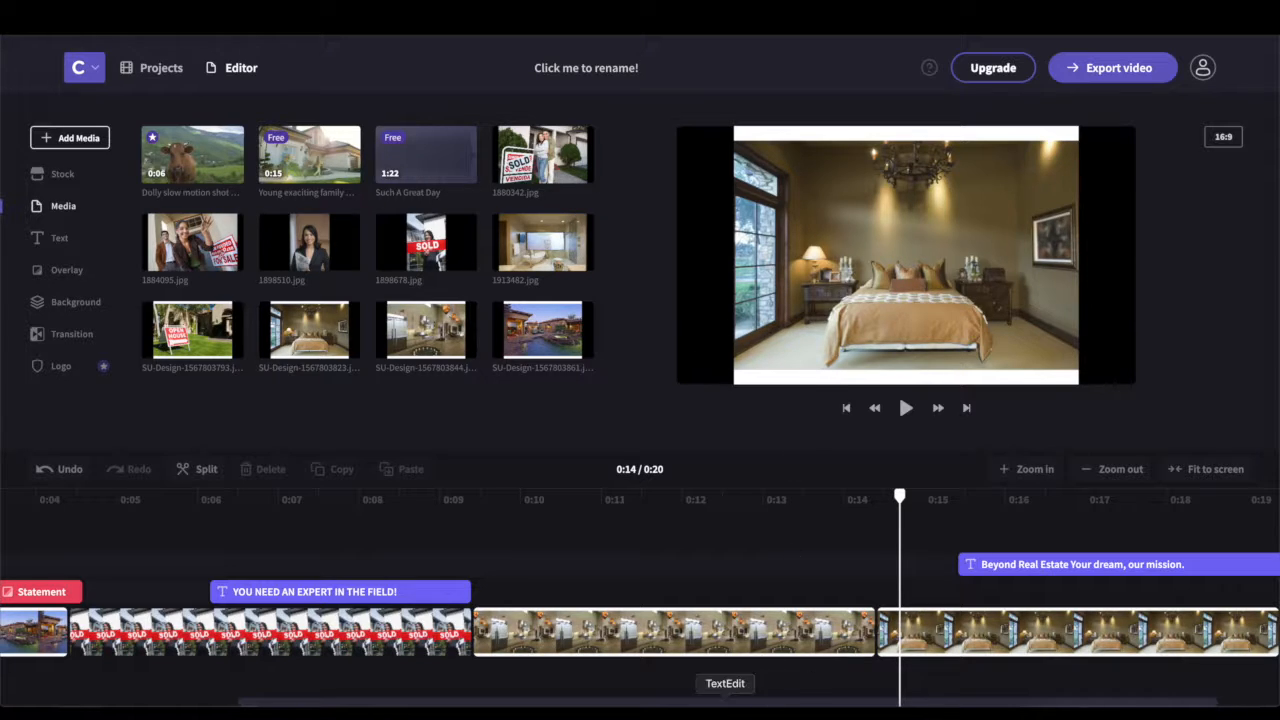
Insert the couple-with-keys photo 1884095.jpg before the bedroom clip
{"action": "left_click_drag", "start_coordinate": [757, 703], "coordinate": [951, 702]}
{"action": "left_click_drag", "start_coordinate": [205, 240], "coordinate": [812, 636]}
{"action": "left_click_drag", "start_coordinate": [758, 704], "coordinate": [1164, 697]}
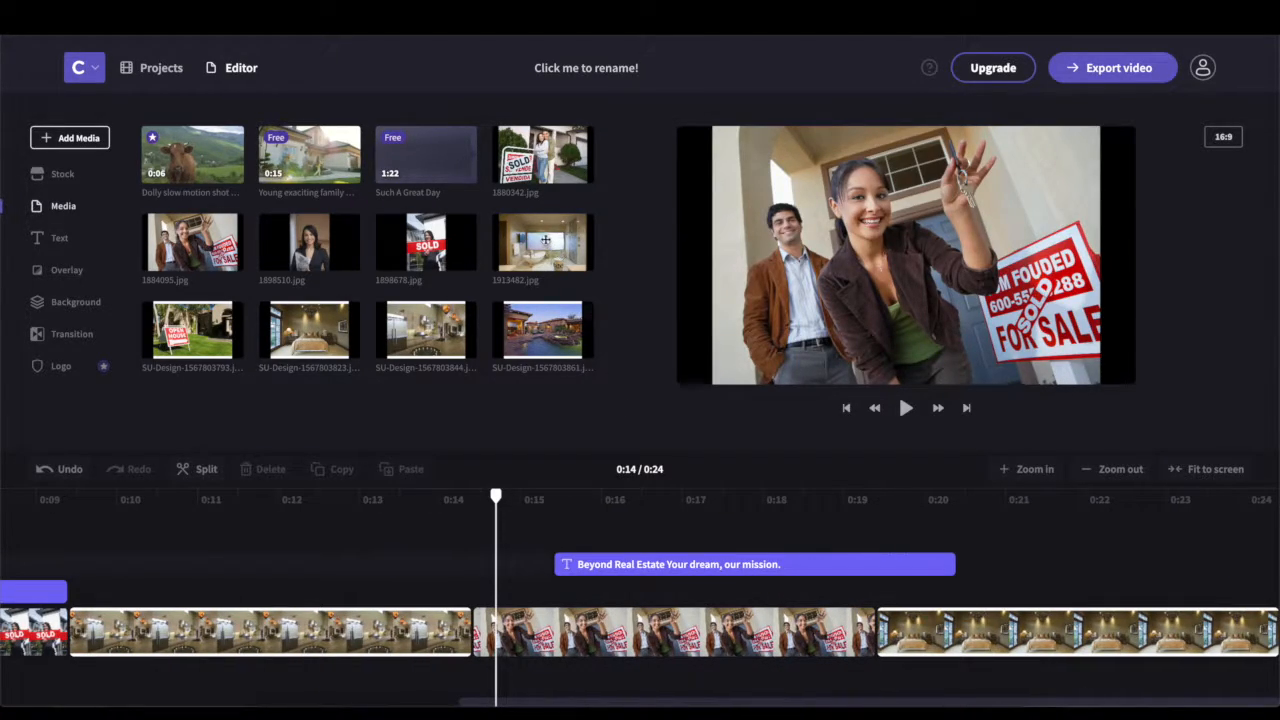
Add the SOLD-sign photo, remove its extra copy, and lift the expert title onto its own track
{"action": "left_click_drag", "start_coordinate": [538, 178], "coordinate": [1266, 632]}
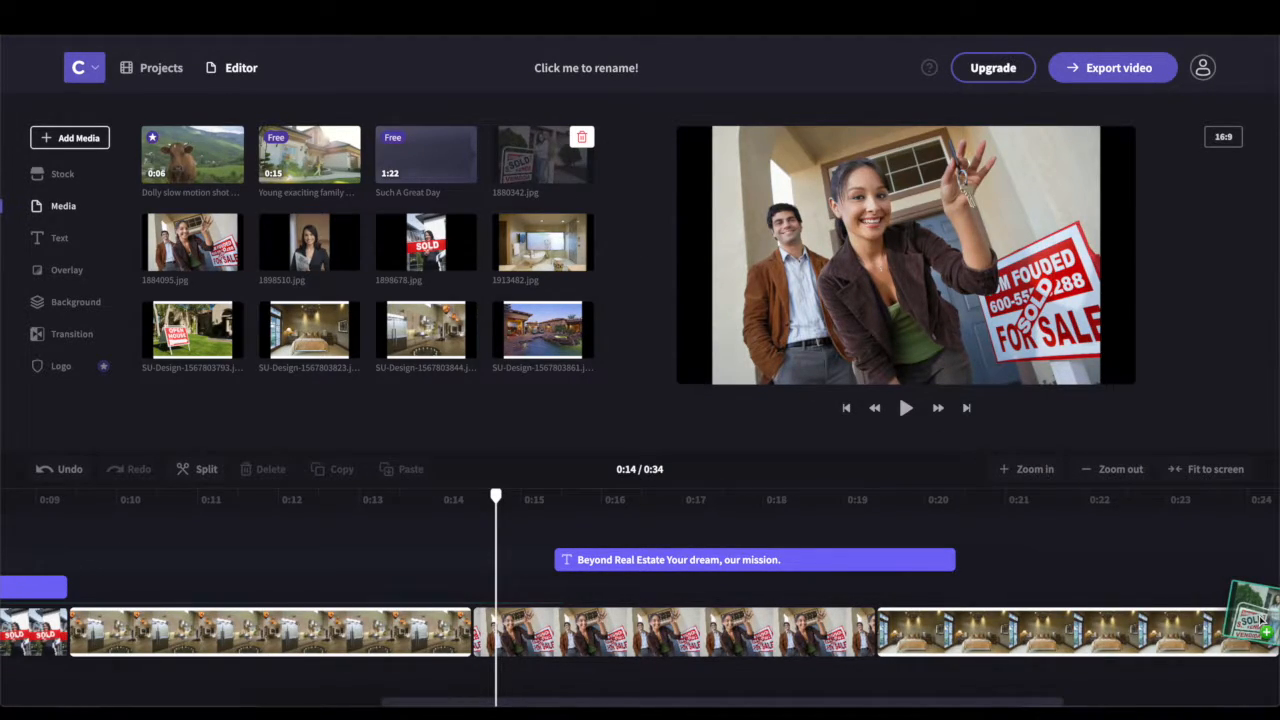
{"action": "left_click_drag", "start_coordinate": [1003, 689], "coordinate": [1270, 690]}
{"action": "left_click_drag", "start_coordinate": [1174, 690], "coordinate": [665, 678]}
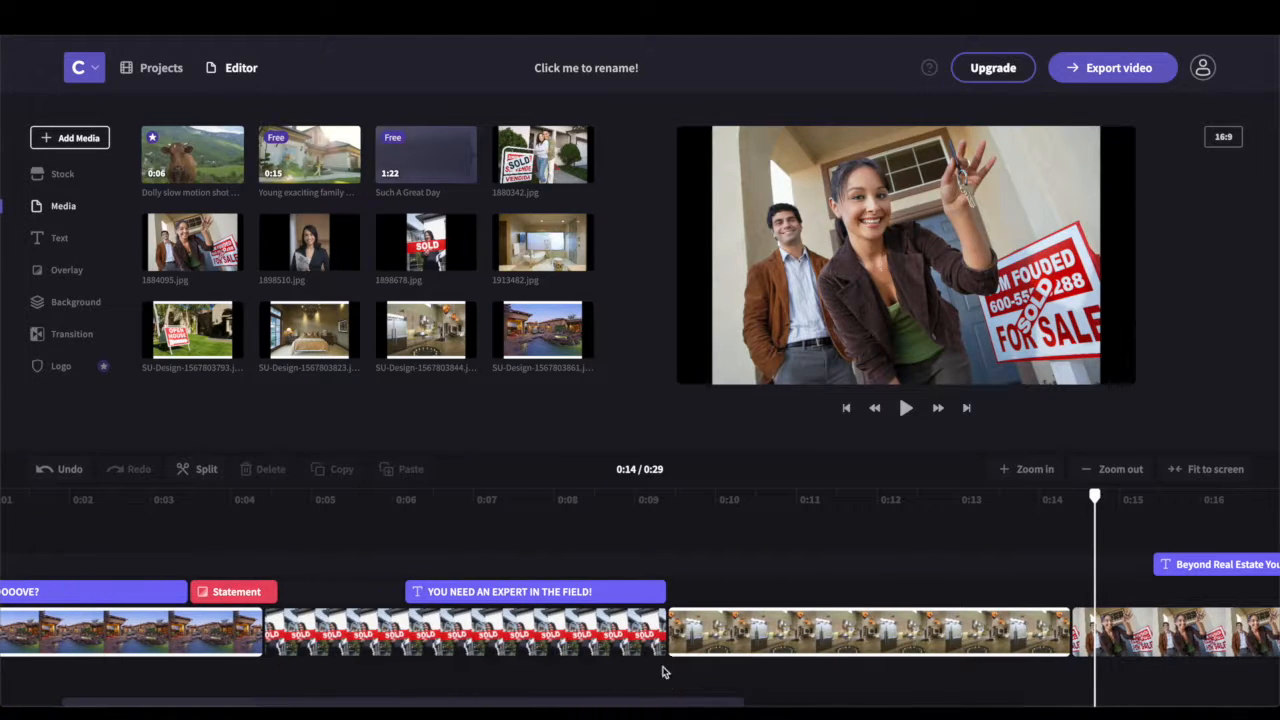
{"action": "left_click_drag", "start_coordinate": [491, 596], "coordinate": [494, 566]}
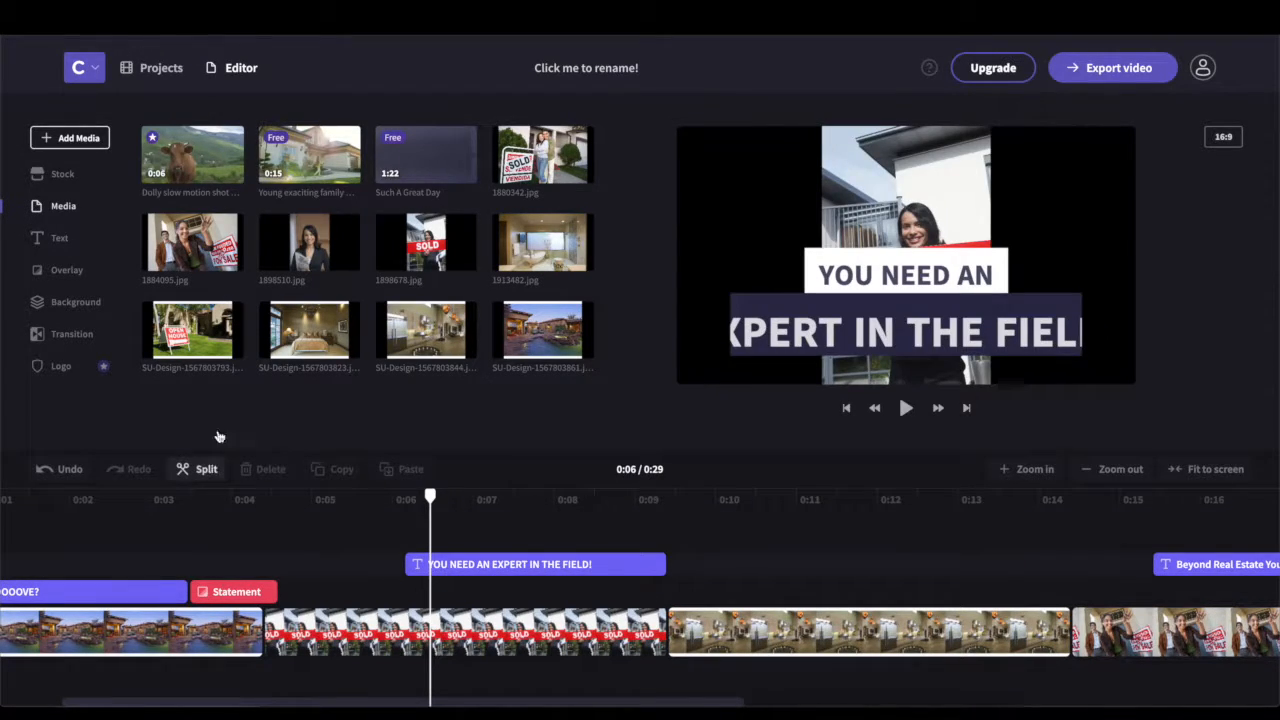
Place a Wipe Down transition between two clips and play from the expert title
{"action": "left_click", "coordinate": [74, 336]}
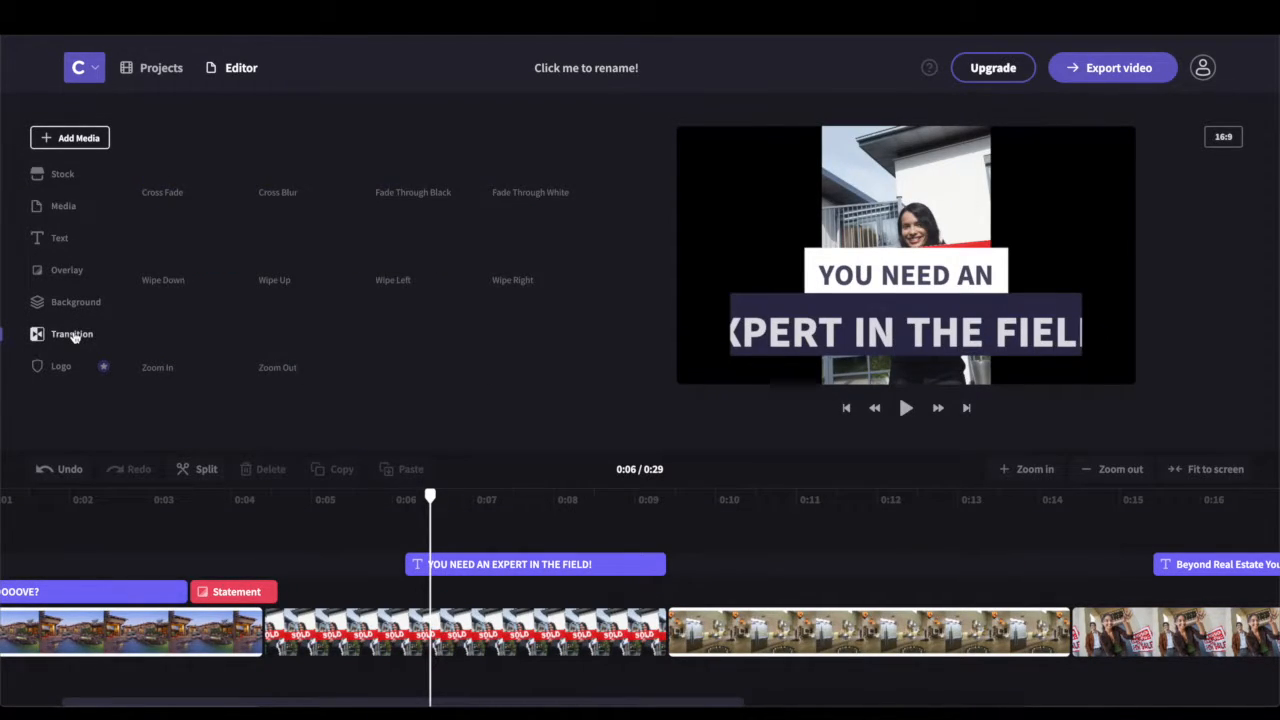
{"action": "left_click_drag", "start_coordinate": [176, 246], "coordinate": [670, 598]}
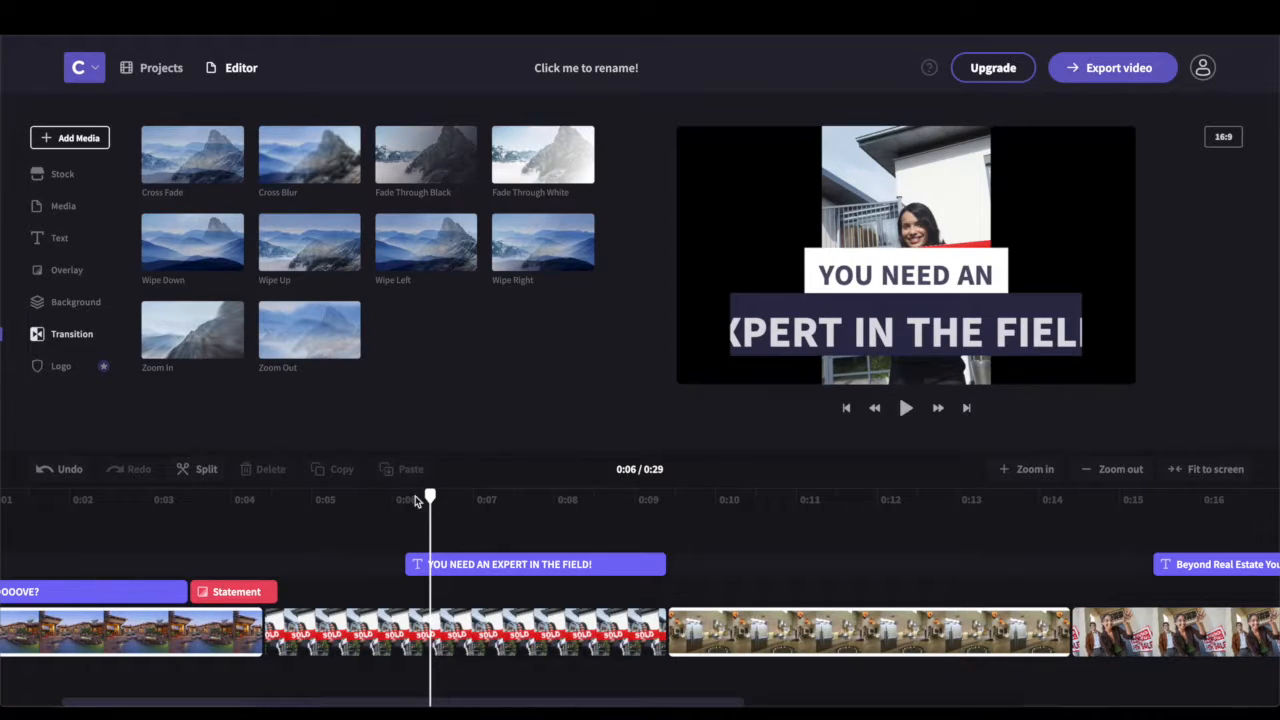
{"action": "left_click_drag", "start_coordinate": [430, 500], "coordinate": [634, 500]}
{"action": "key", "text": "space"}
{"action": "key", "text": "space"}
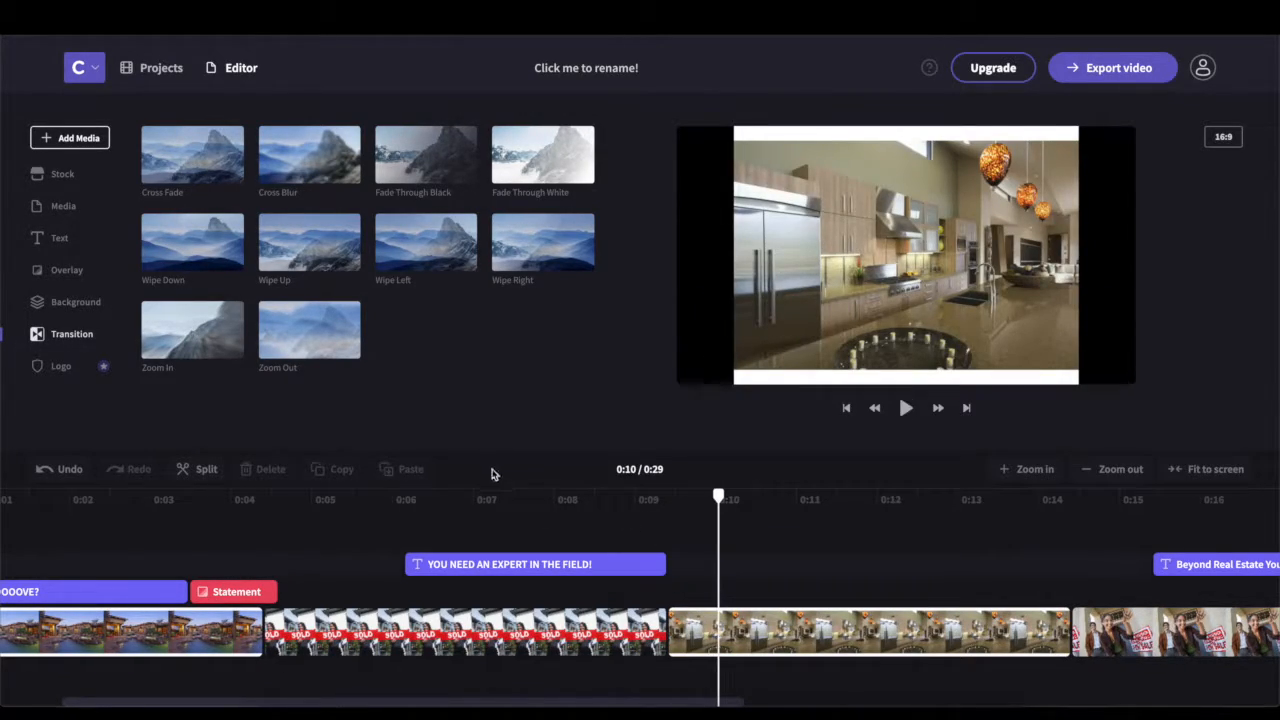
Add a Zoom Out transition between the SOLD and kitchen clips and play it back
{"action": "left_click_drag", "start_coordinate": [274, 333], "coordinate": [663, 633]}
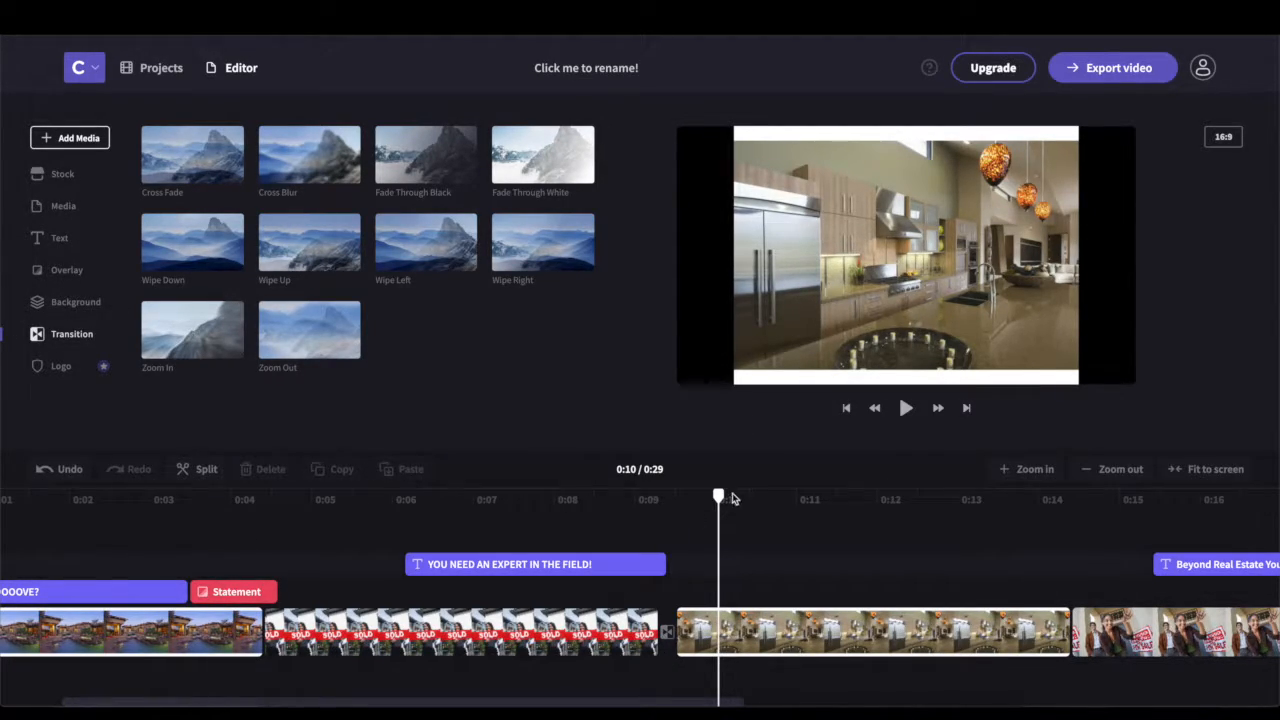
{"action": "left_click_drag", "start_coordinate": [724, 502], "coordinate": [499, 506]}
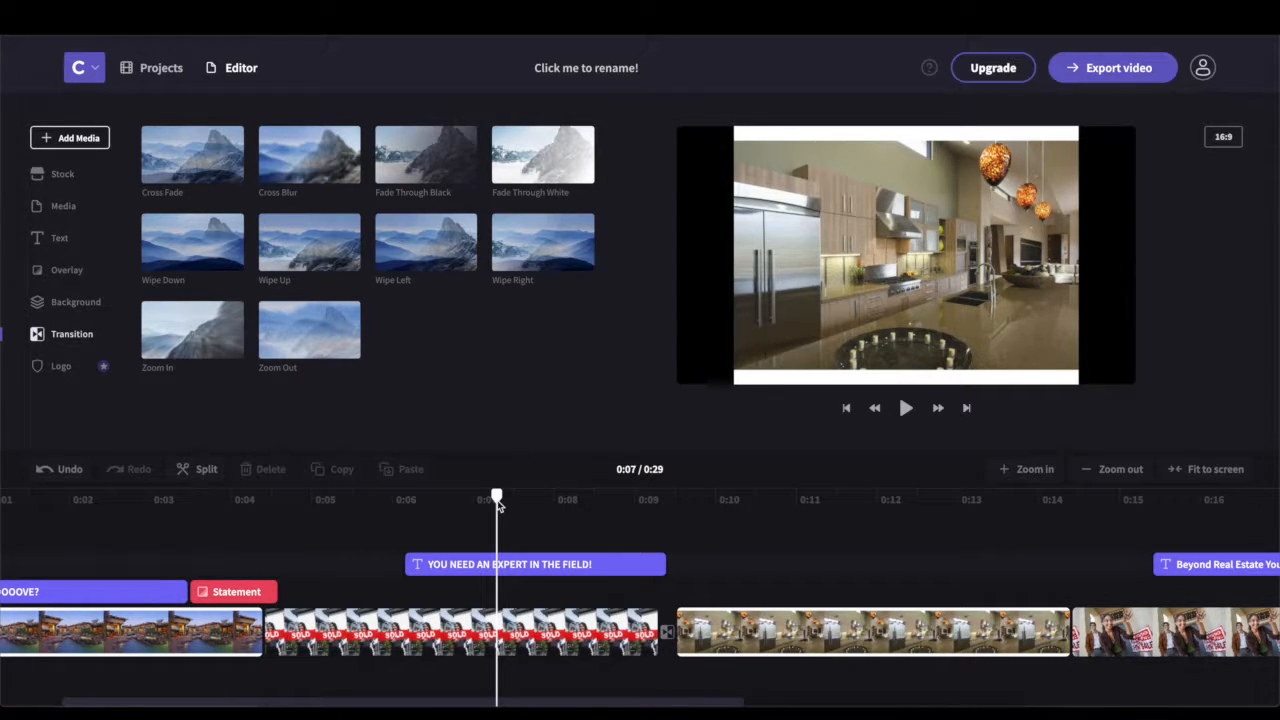
{"action": "key", "text": "space"}
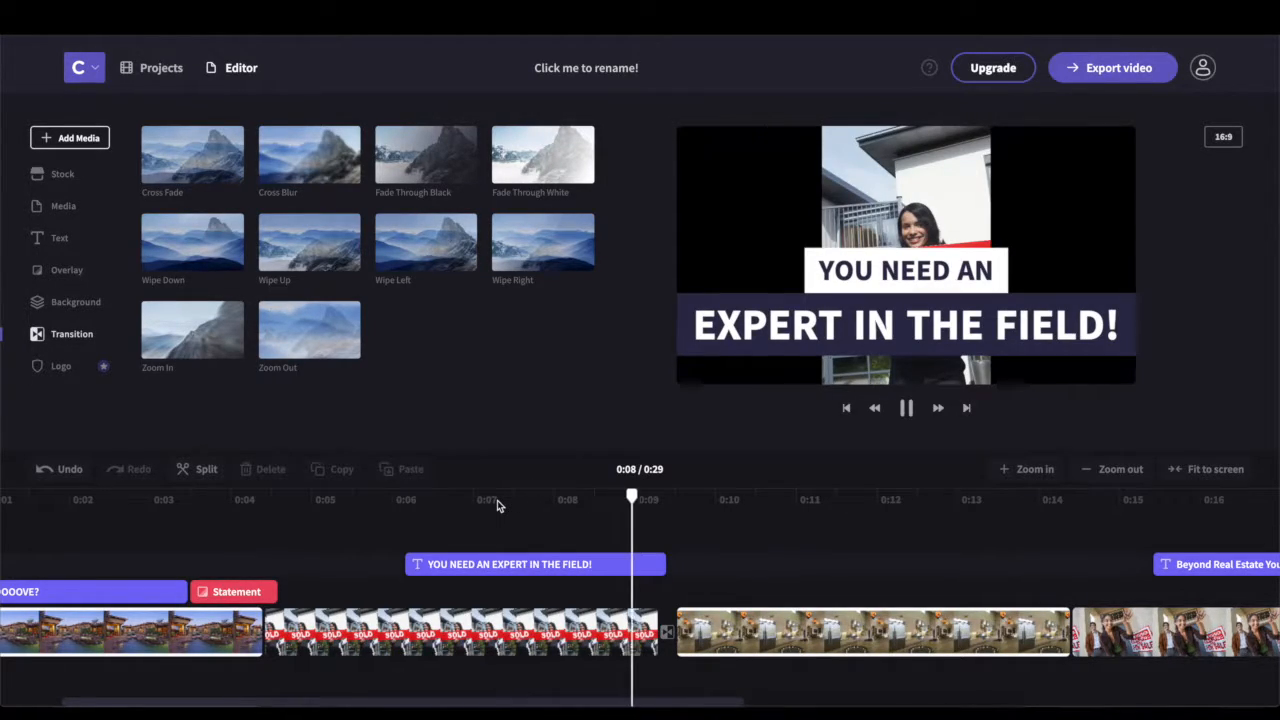
{"action": "key", "text": "space"}
Clear the Zoom Out transition's 0.2-second duration and replay it from 0:08
{"action": "left_click", "coordinate": [668, 637]}
{"action": "left_click", "coordinate": [668, 636]}
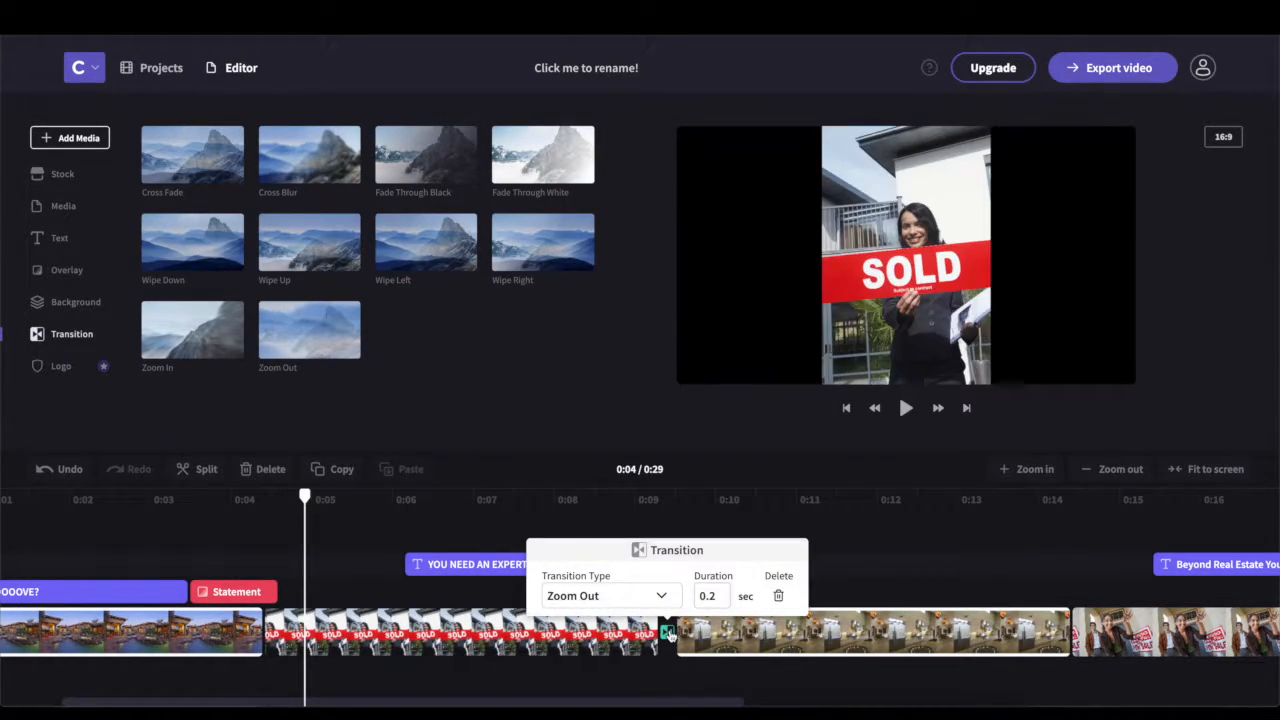
{"action": "key", "text": "BackSpace"}
{"action": "key", "text": "BackSpace"}
{"action": "left_click", "coordinate": [940, 543]}
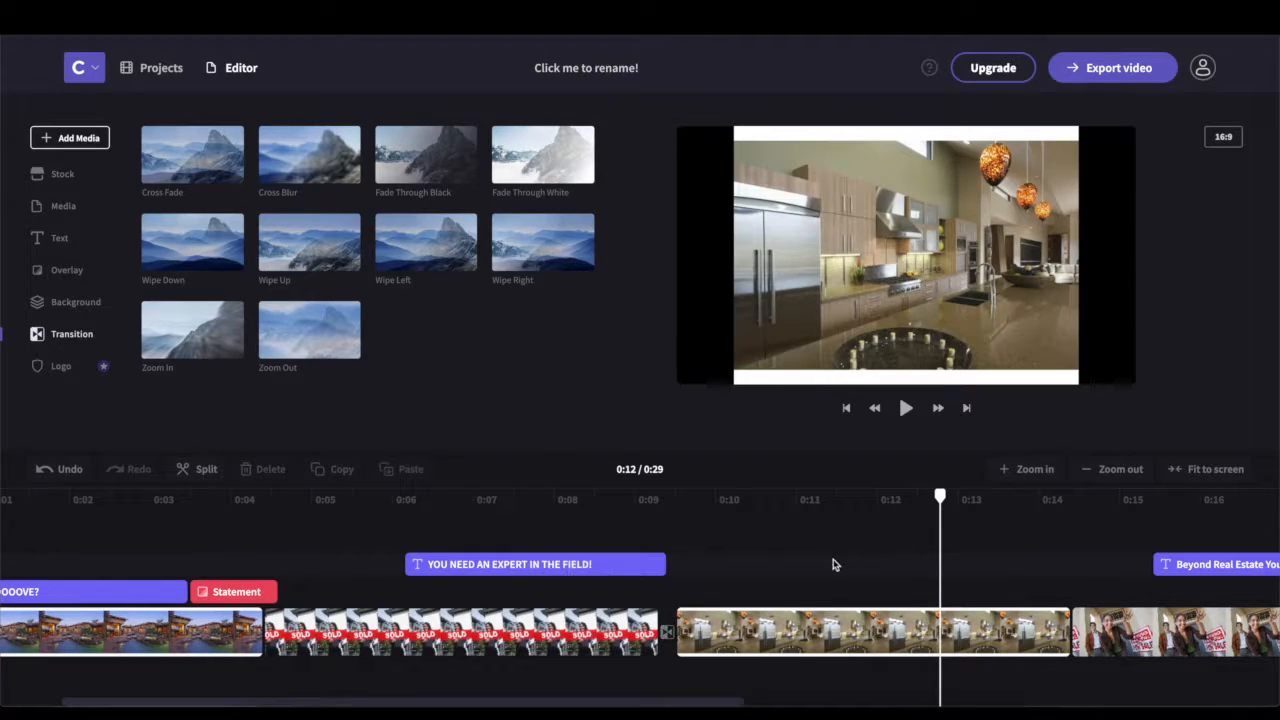
{"action": "left_click", "coordinate": [593, 605]}
{"action": "key", "text": "space"}
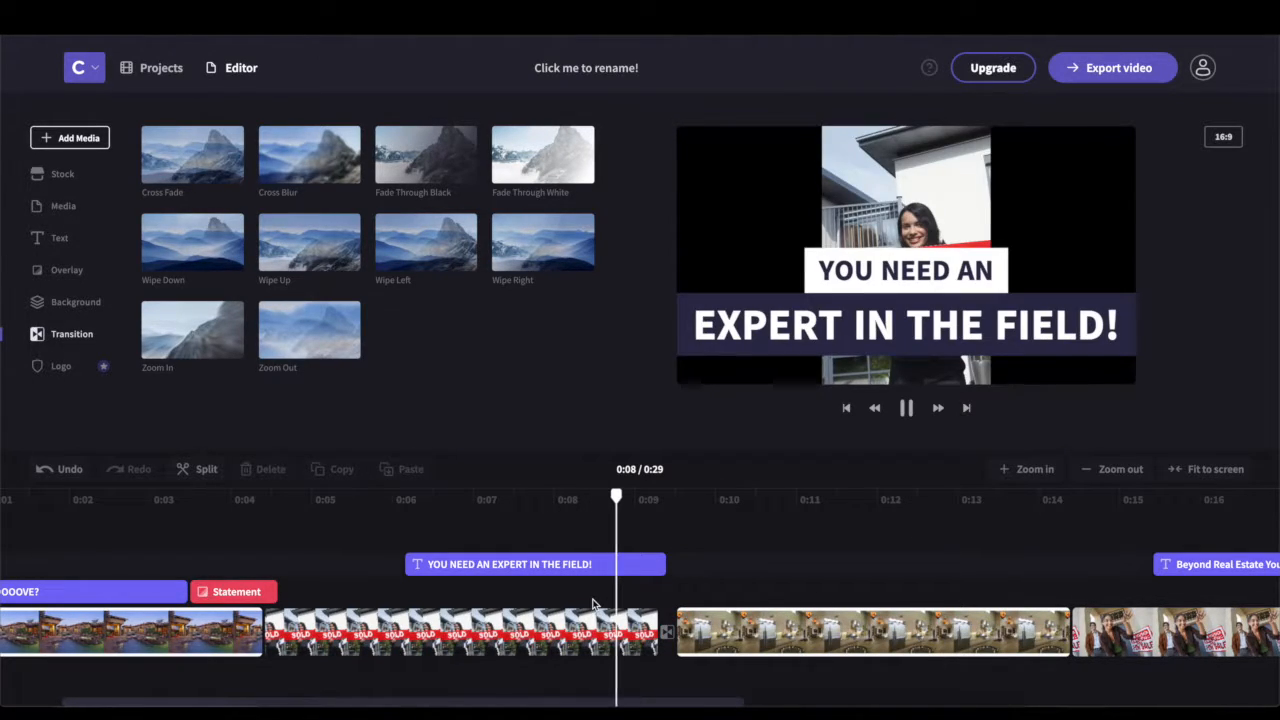
{"action": "key", "text": "space"}
Set the Zoom Out transition duration to 1 second and preview it from 0:07
{"action": "left_click", "coordinate": [668, 640]}
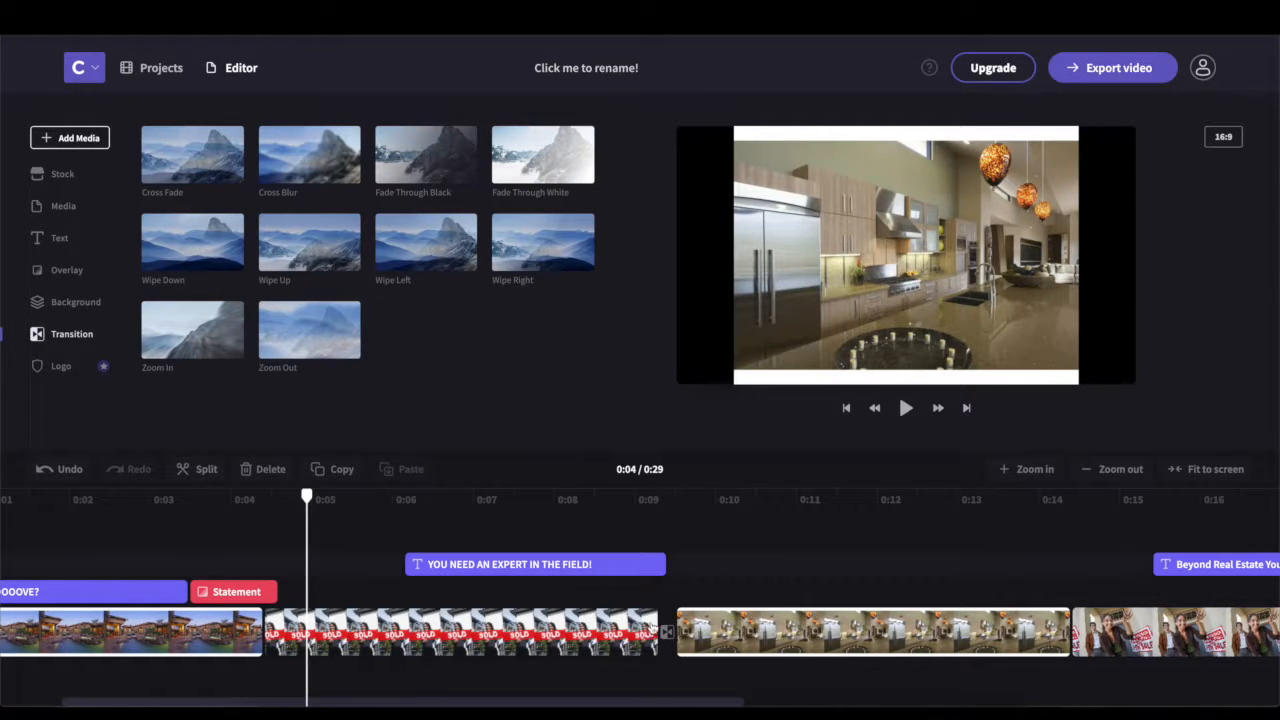
{"action": "left_click", "coordinate": [666, 631]}
{"action": "type", "text": "1"}
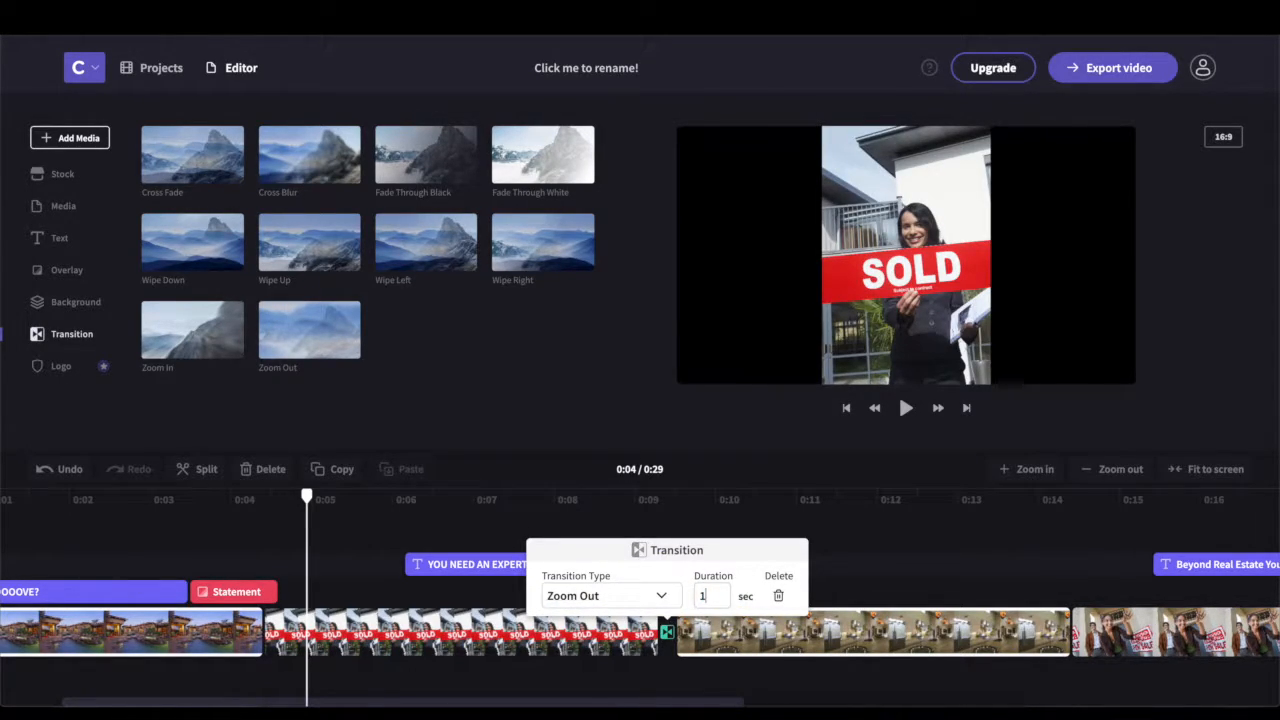
{"action": "left_click", "coordinate": [866, 535]}
{"action": "left_click", "coordinate": [541, 590]}
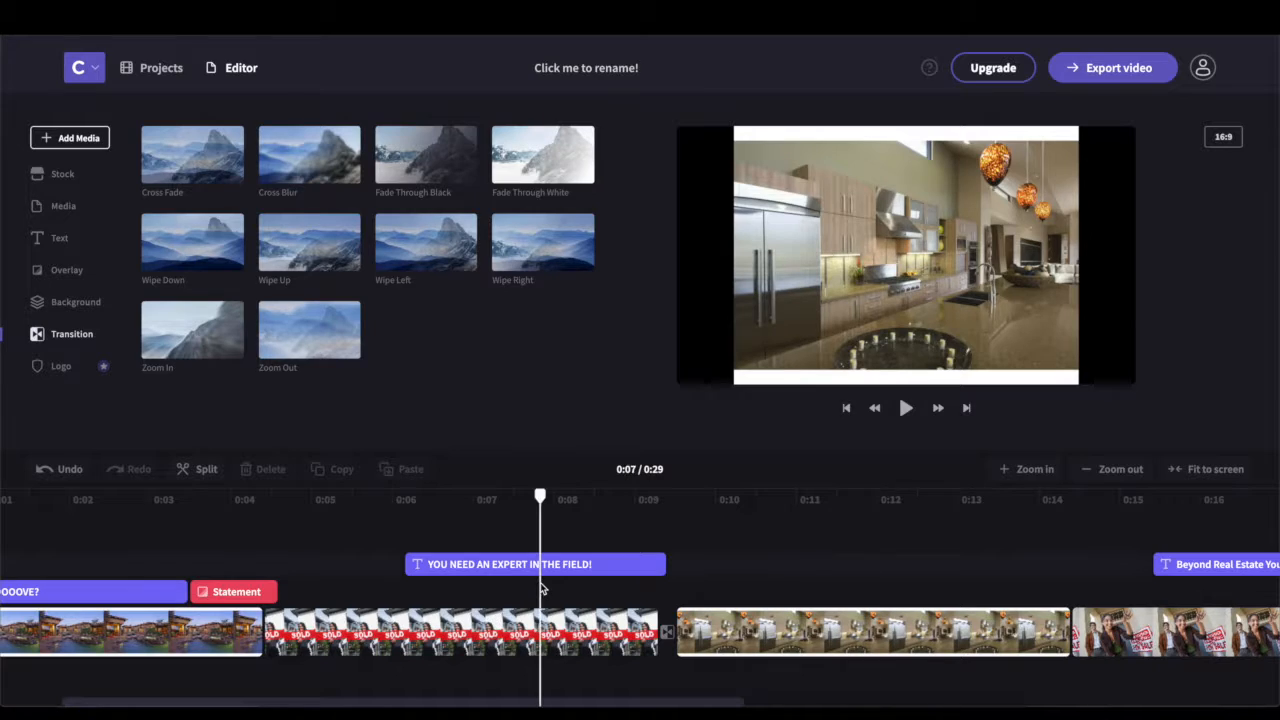
{"action": "key", "text": "space"}
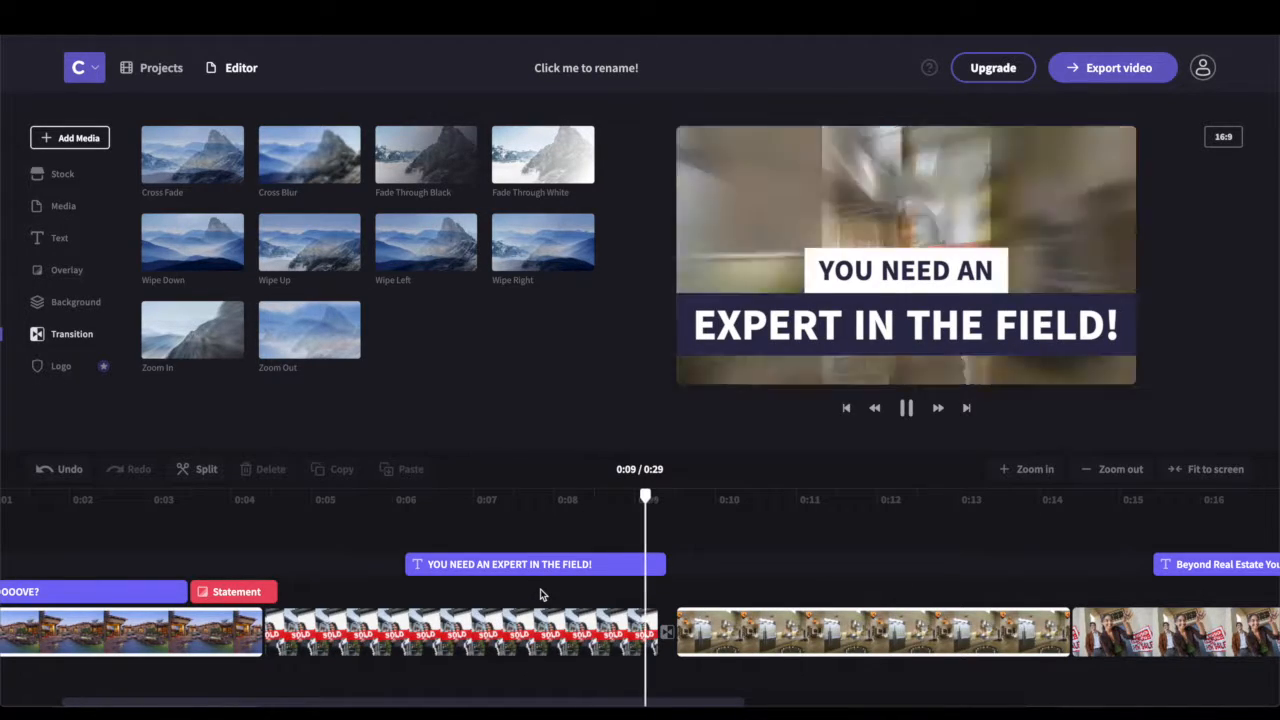
{"action": "key", "text": "space"}
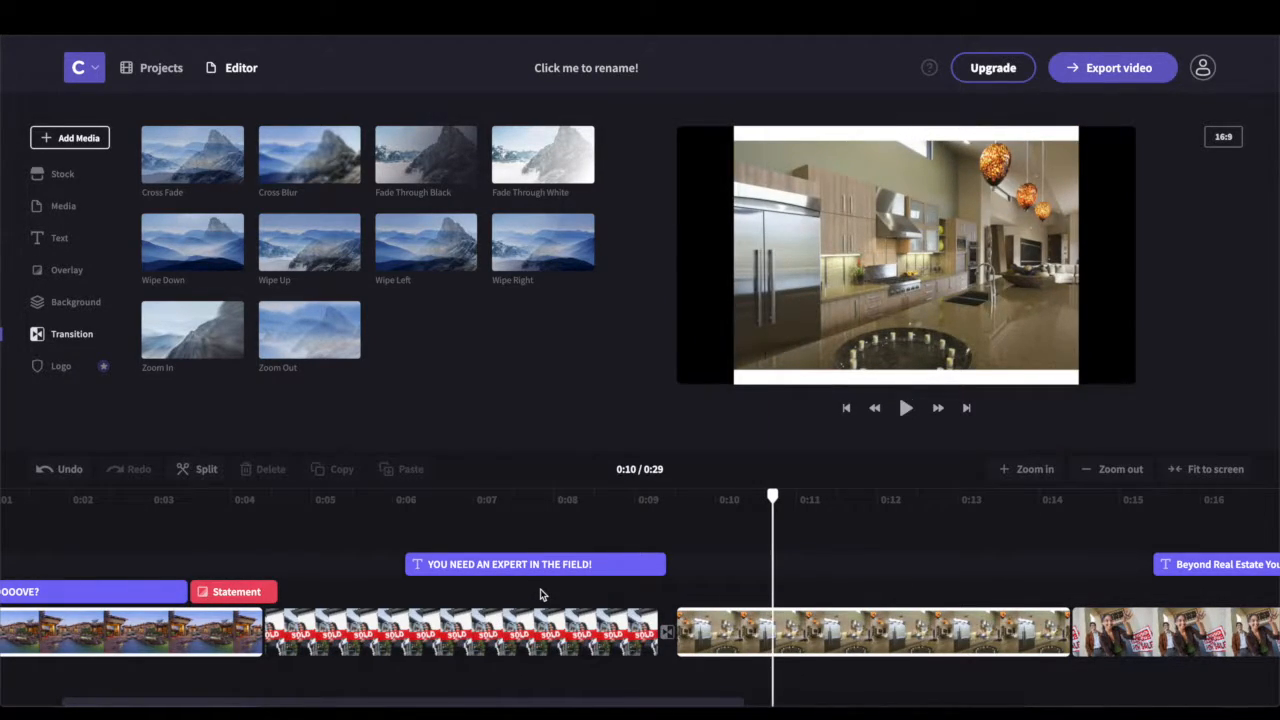
{"action": "left_click", "coordinate": [76, 272]}
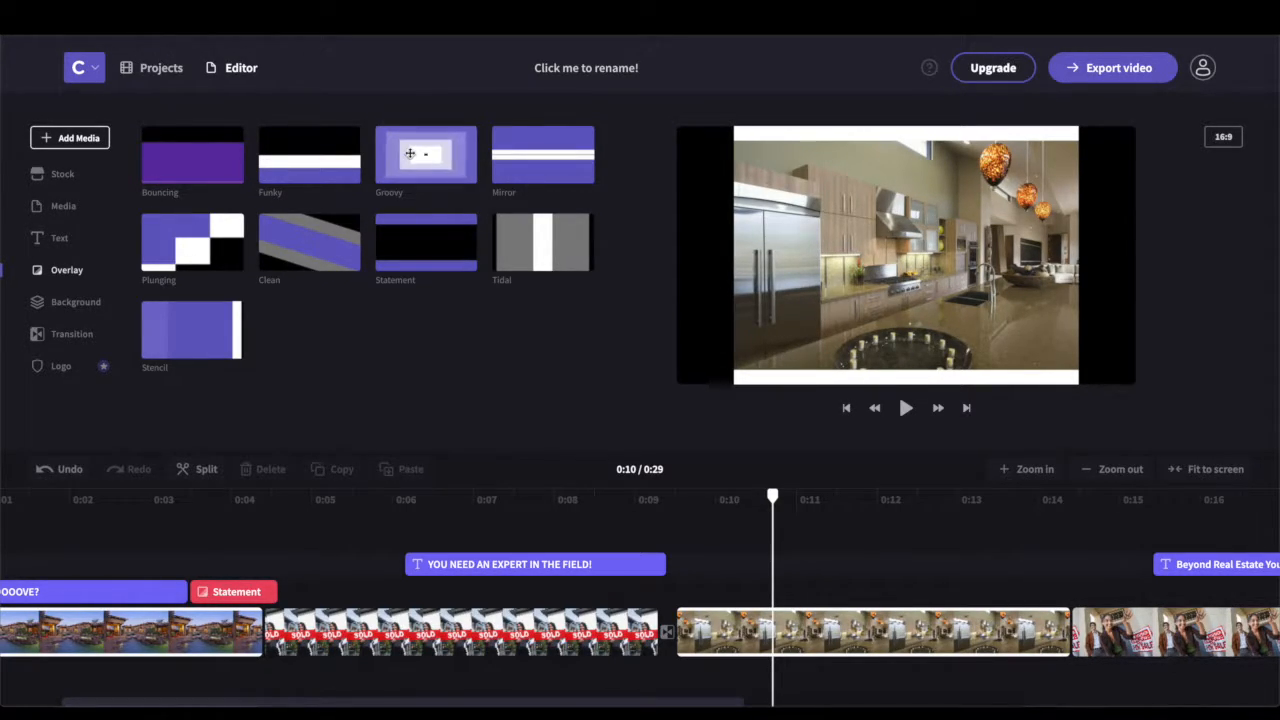
Place the Groovy overlay near 0:14 and preview it through to 0:19
{"action": "left_click_drag", "start_coordinate": [410, 153], "coordinate": [1070, 600]}
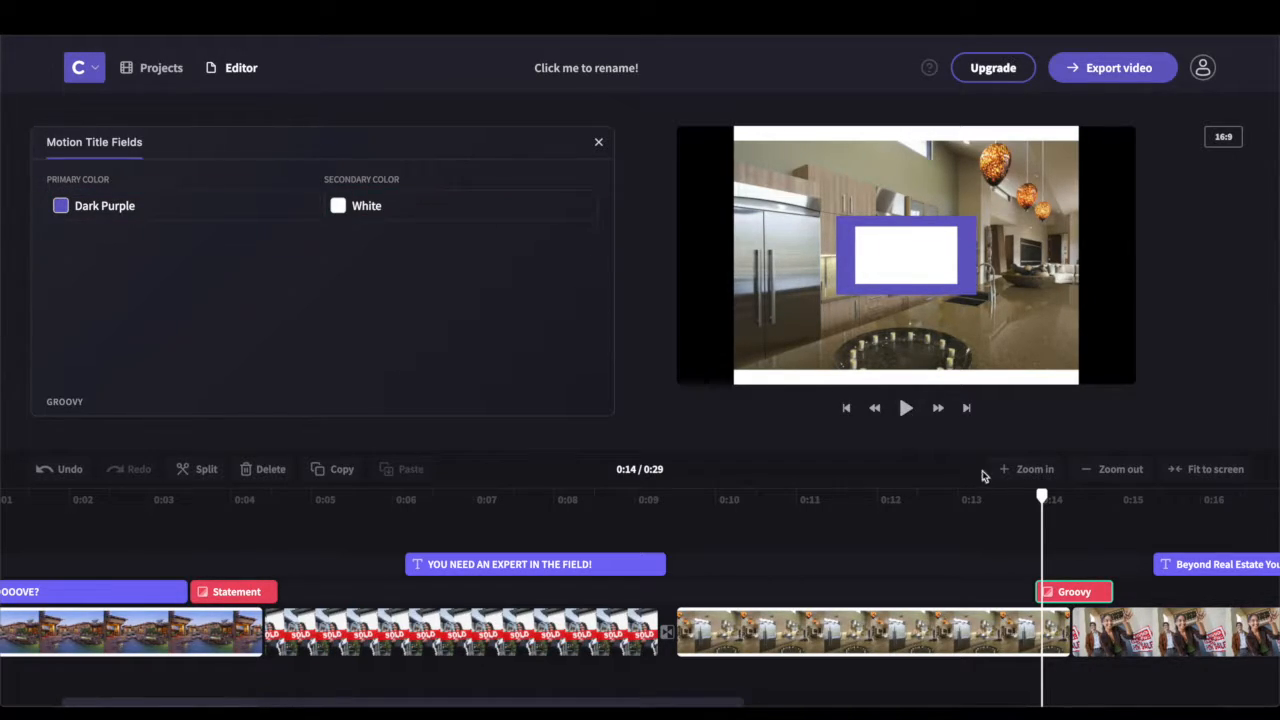
{"action": "left_click_drag", "start_coordinate": [1043, 502], "coordinate": [940, 502]}
{"action": "key", "text": "space"}
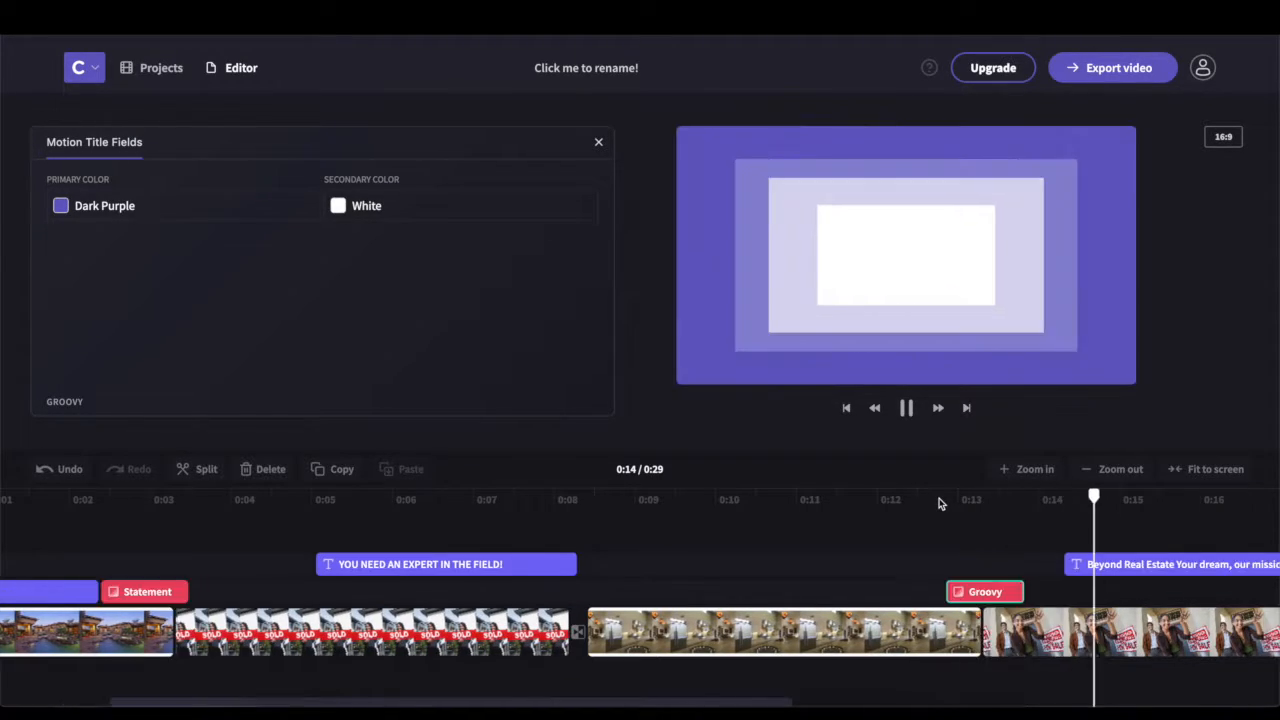
{"action": "key", "text": "space"}
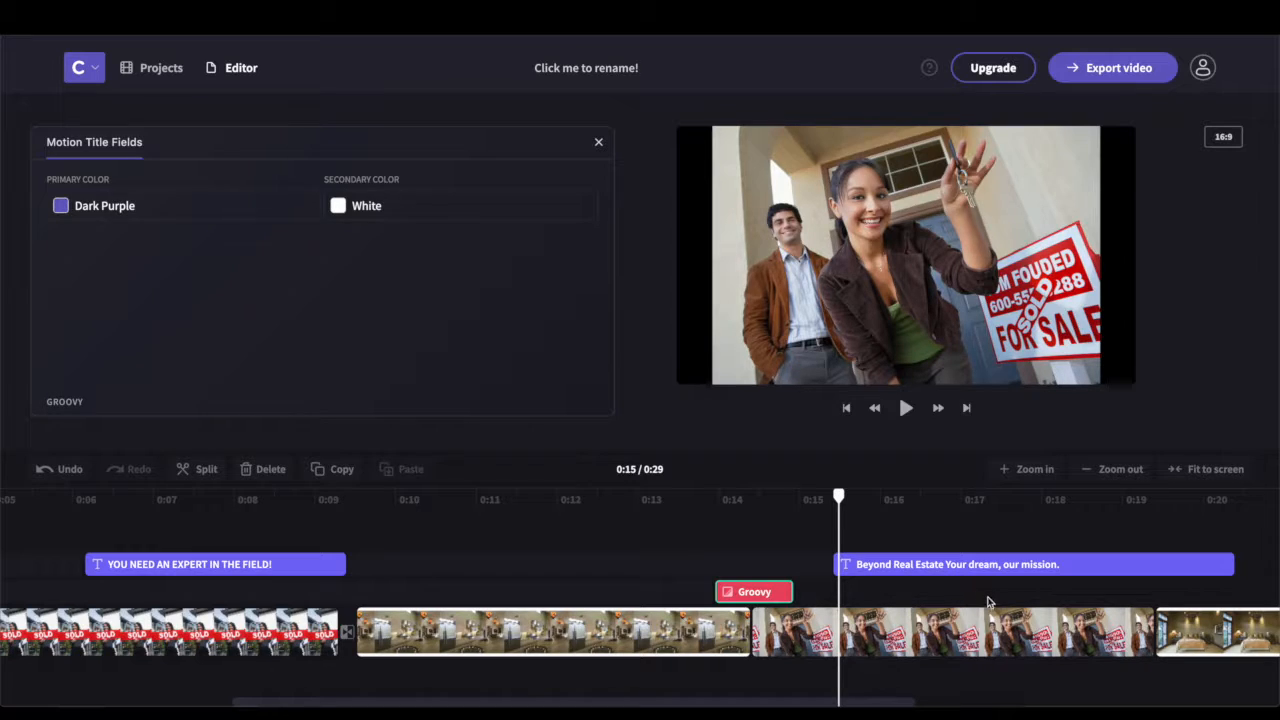
{"action": "key", "text": "space"}
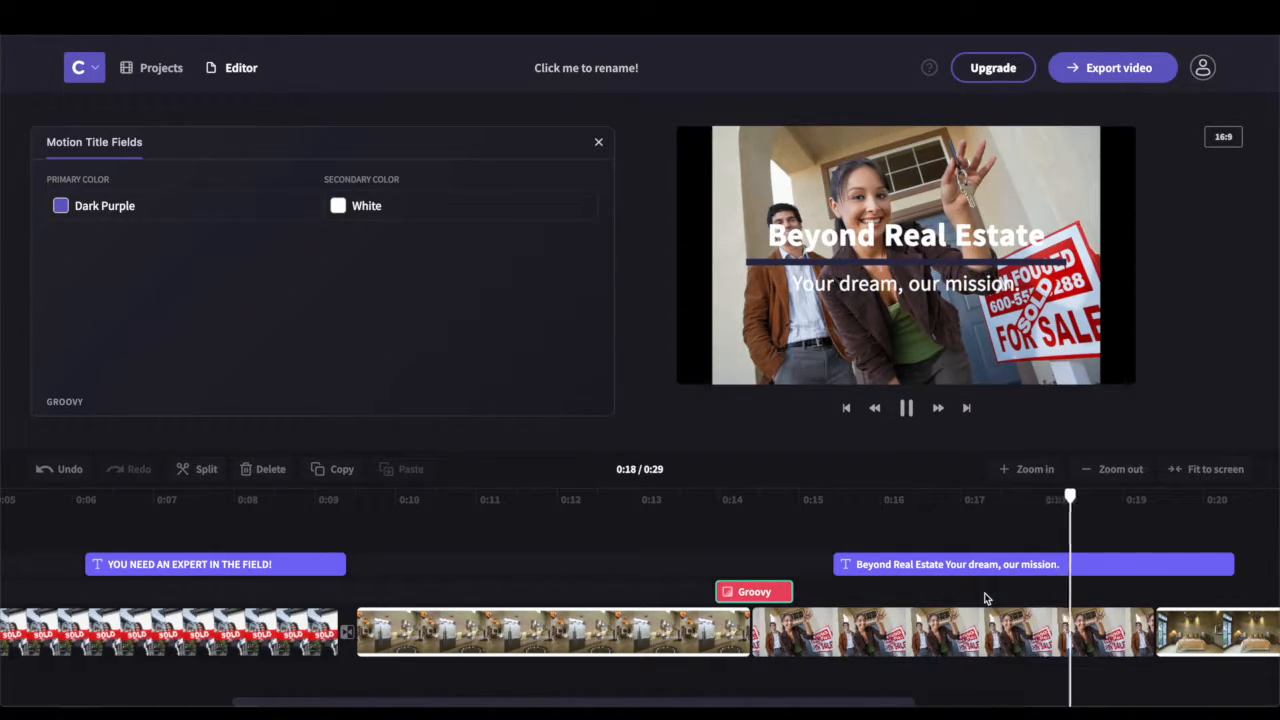
{"action": "key", "text": "space"}
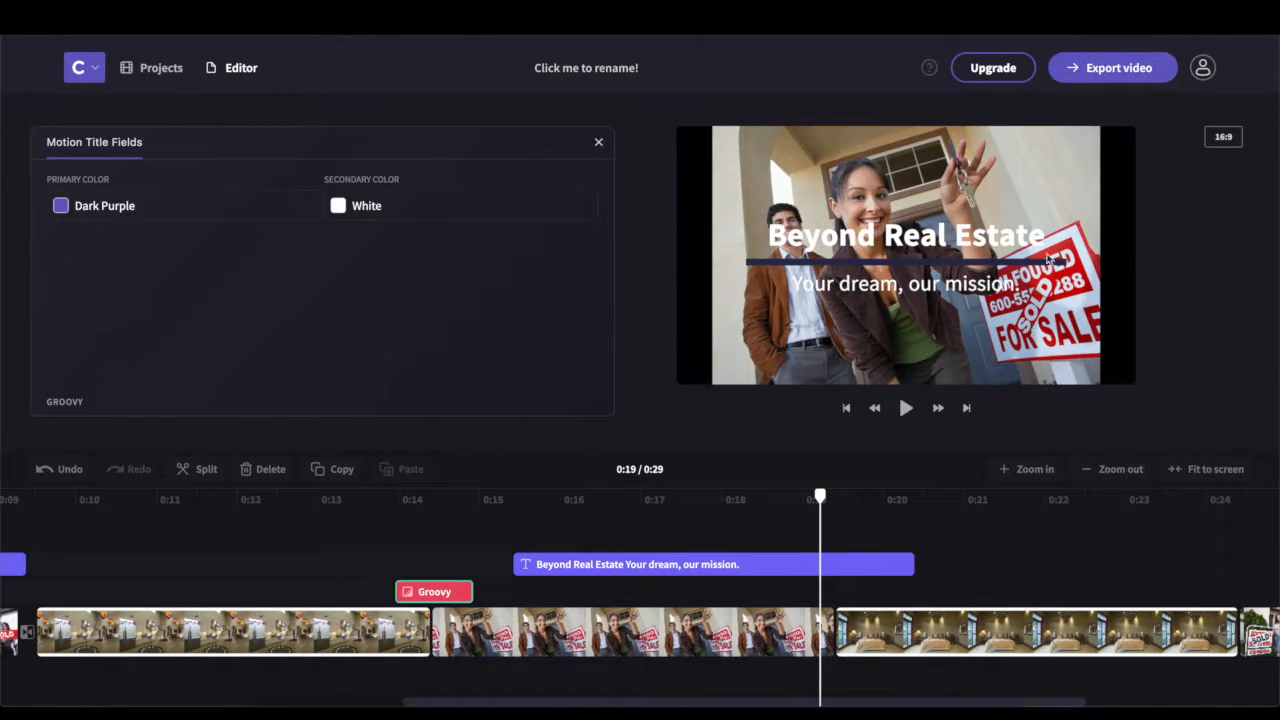
Try the Beyond Real Estate title at top, bottom, then centre of the frame
{"action": "left_click", "coordinate": [797, 572]}
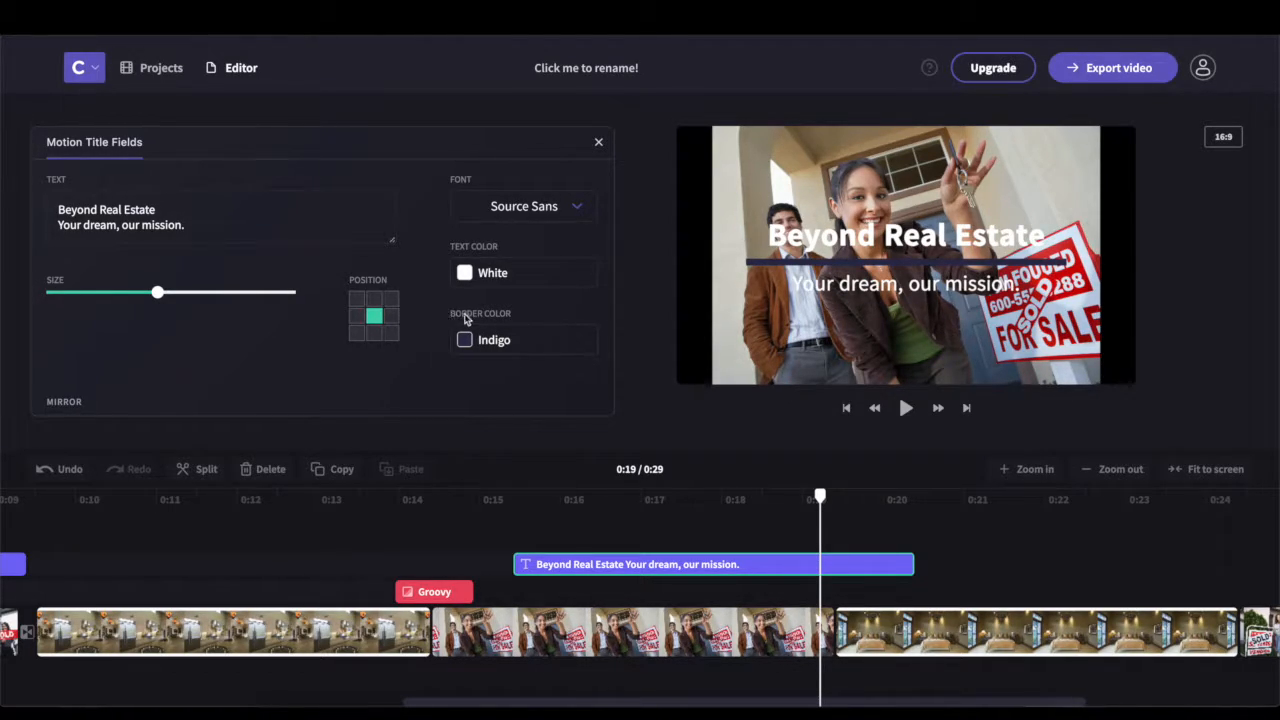
{"action": "left_click", "coordinate": [376, 299]}
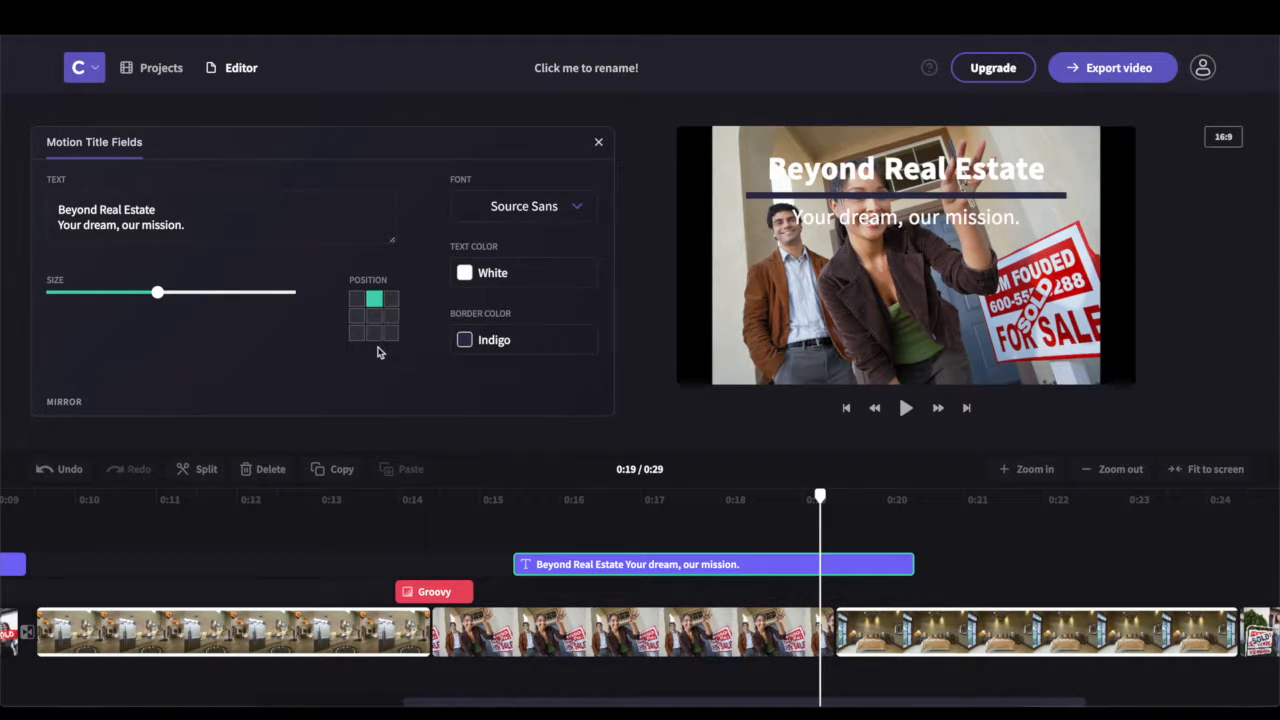
{"action": "left_click", "coordinate": [376, 340]}
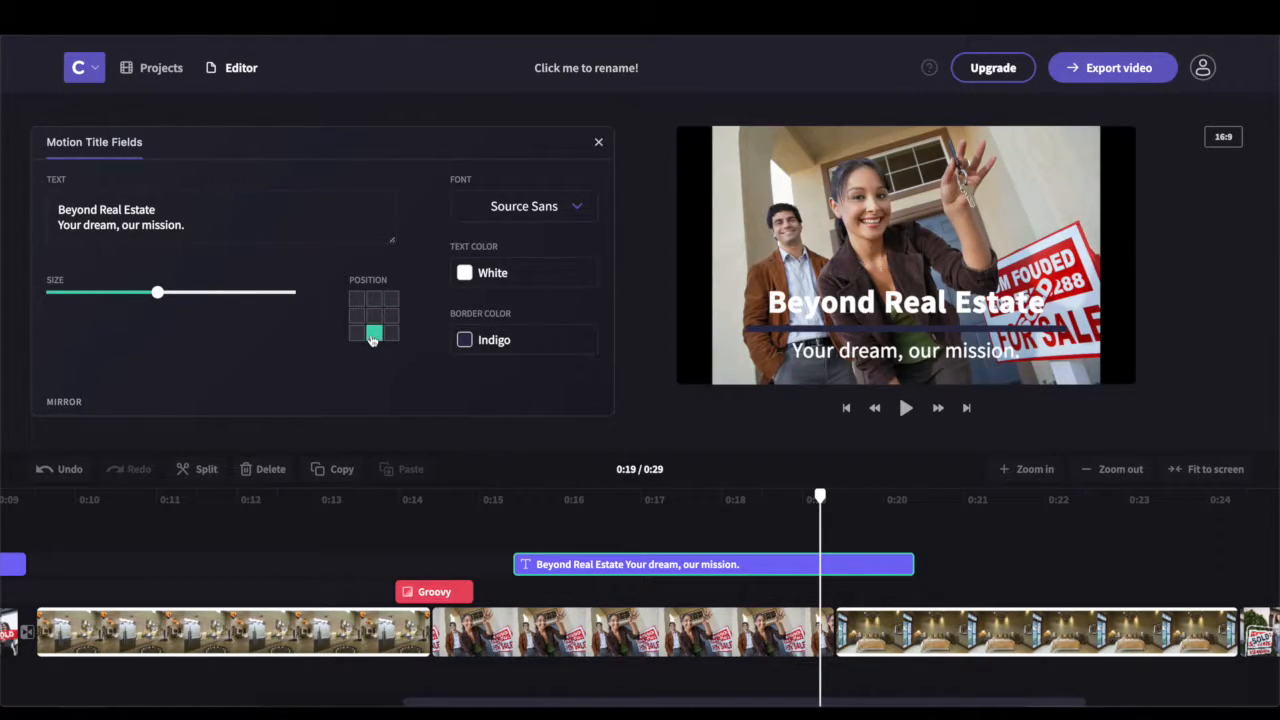
{"action": "left_click", "coordinate": [376, 318]}
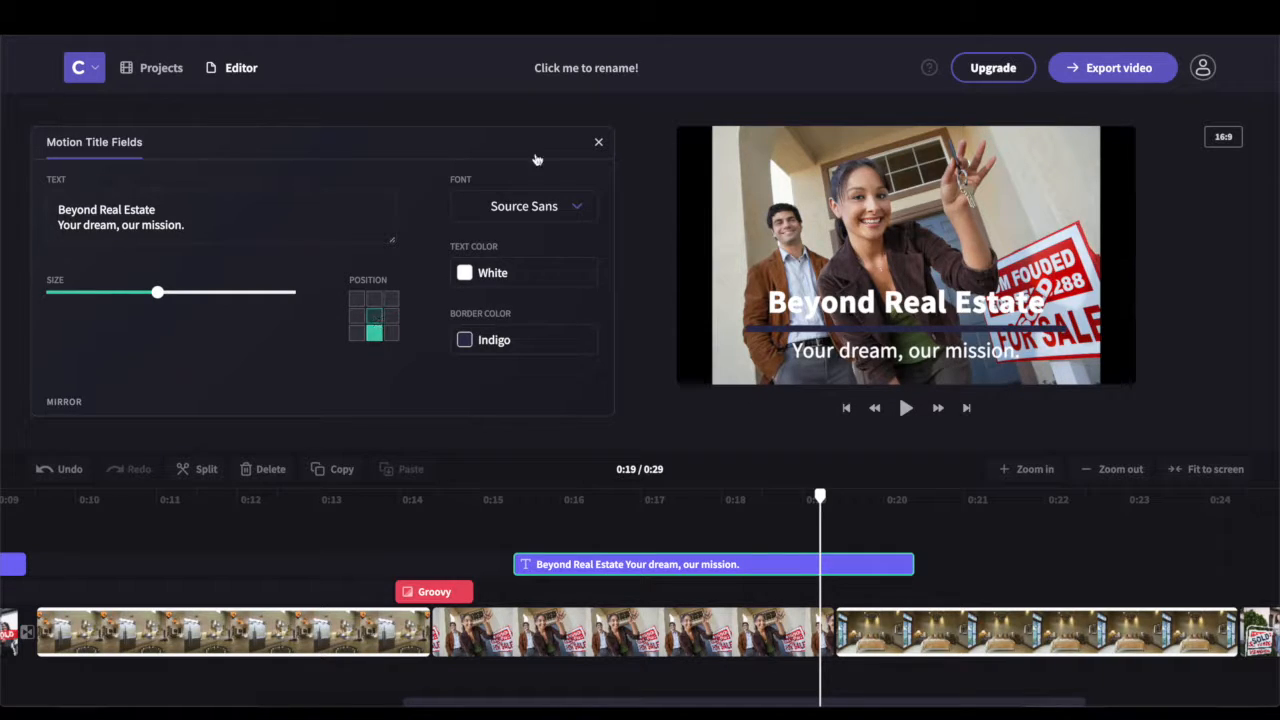
{"action": "left_click", "coordinate": [596, 146]}
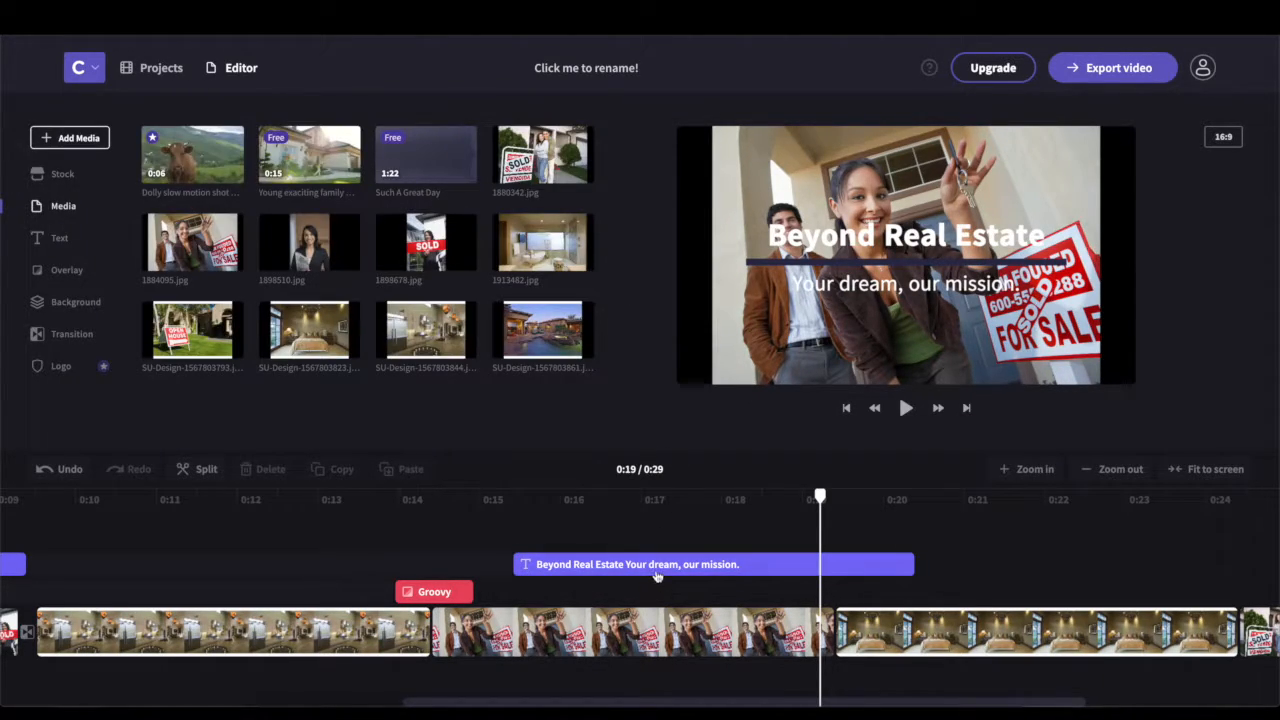
Delete the Beyond Real Estate title clip from the timeline
{"action": "left_click", "coordinate": [656, 572]}
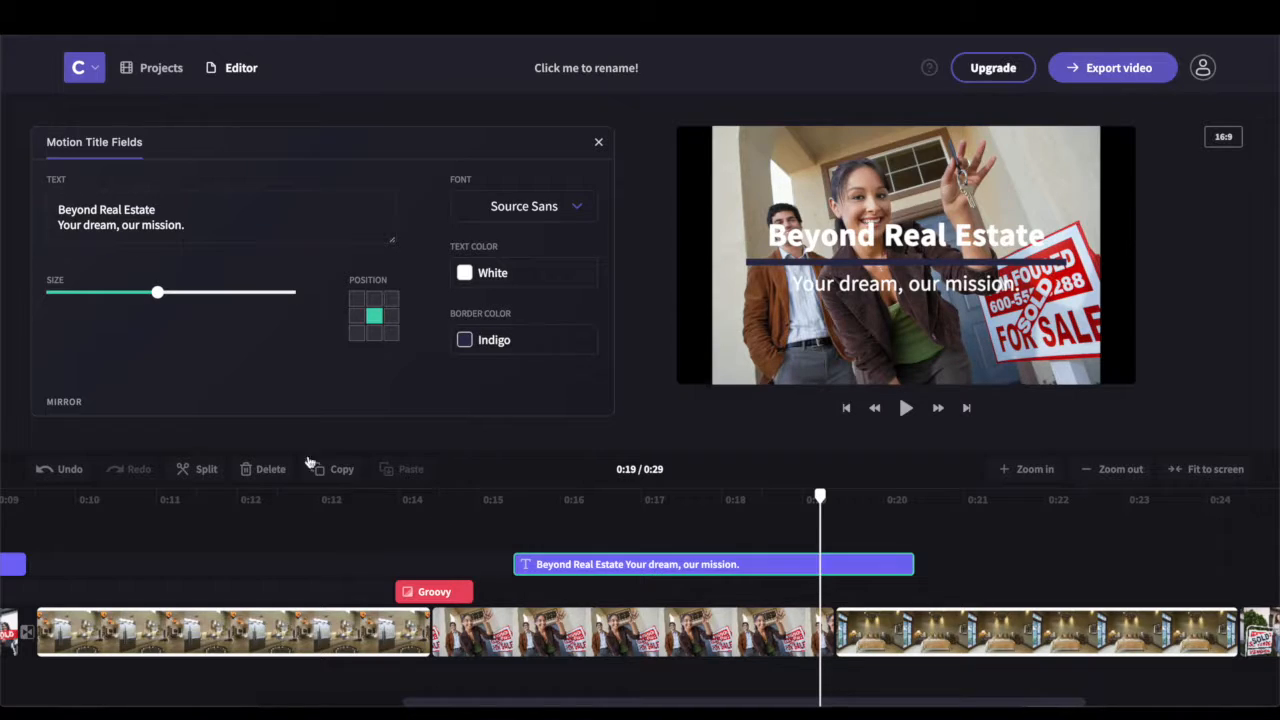
{"action": "left_click", "coordinate": [266, 470]}
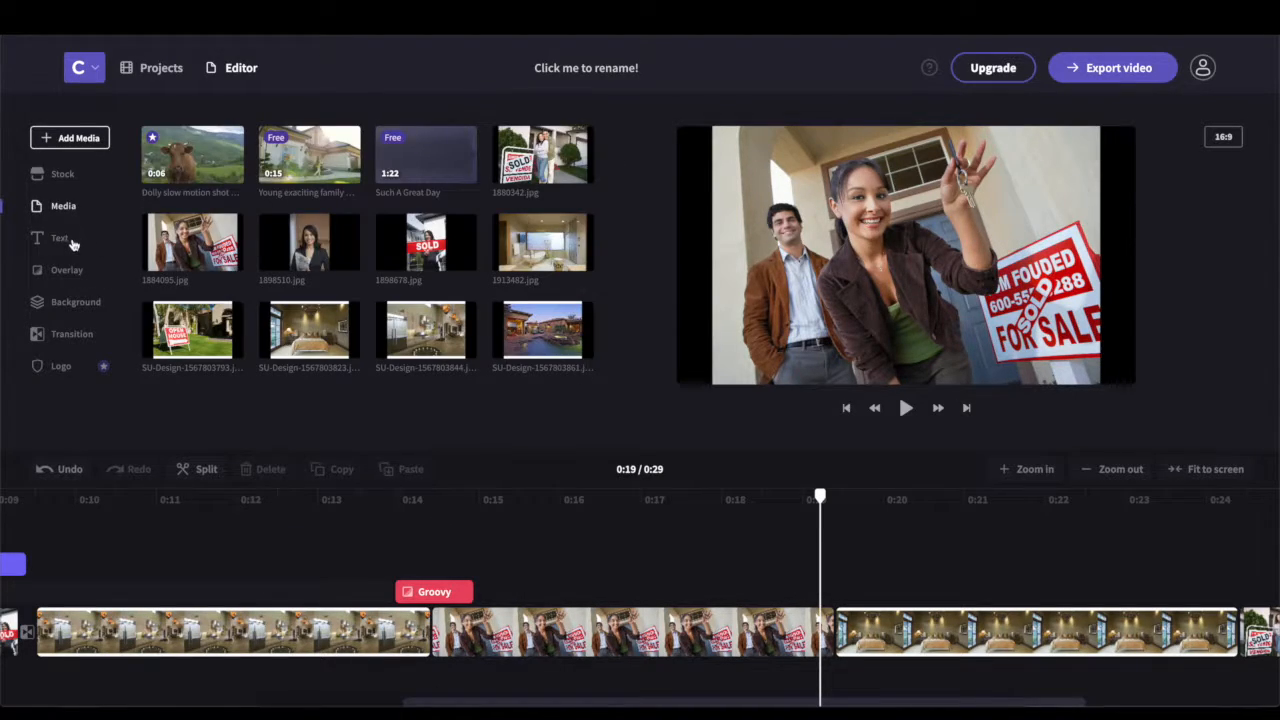
{"action": "left_click", "coordinate": [60, 239]}
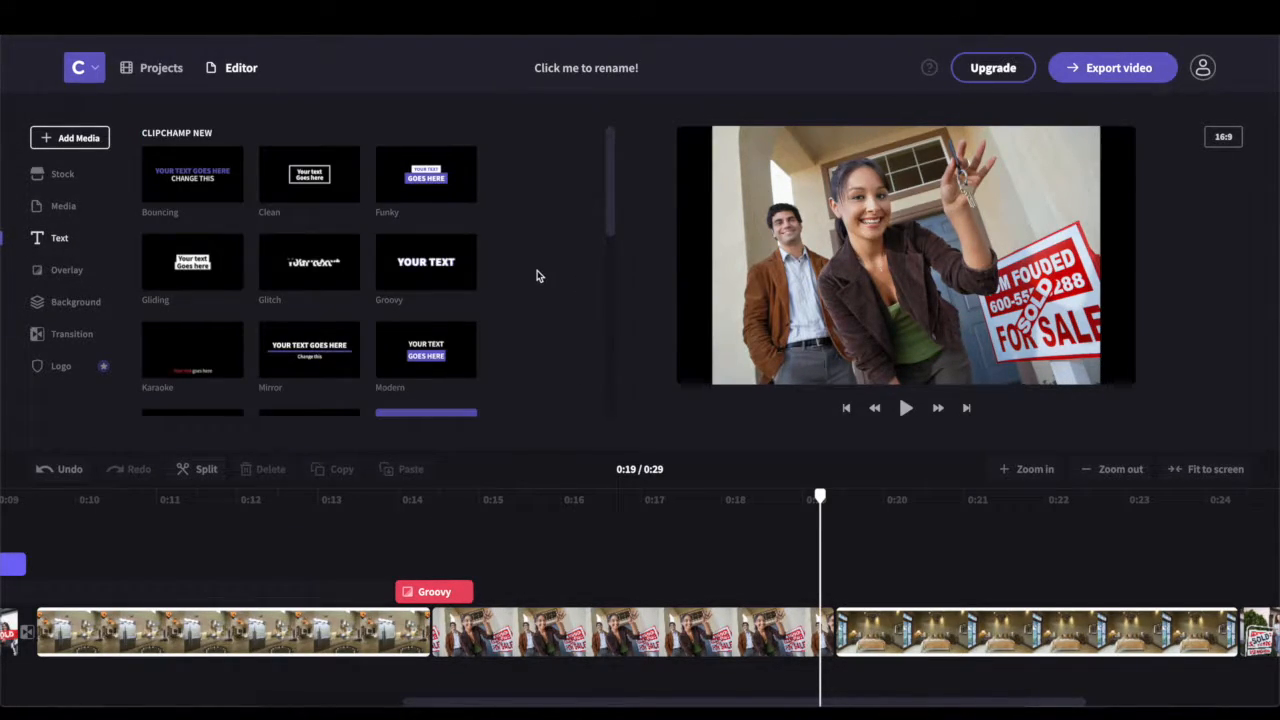
Add the Gliding text title over the couple-with-keys clip
{"action": "scroll", "coordinate": [537, 276], "scroll_direction": "down", "scroll_amount": 3}
{"action": "scroll", "coordinate": [537, 276], "scroll_direction": "down", "scroll_amount": 3}
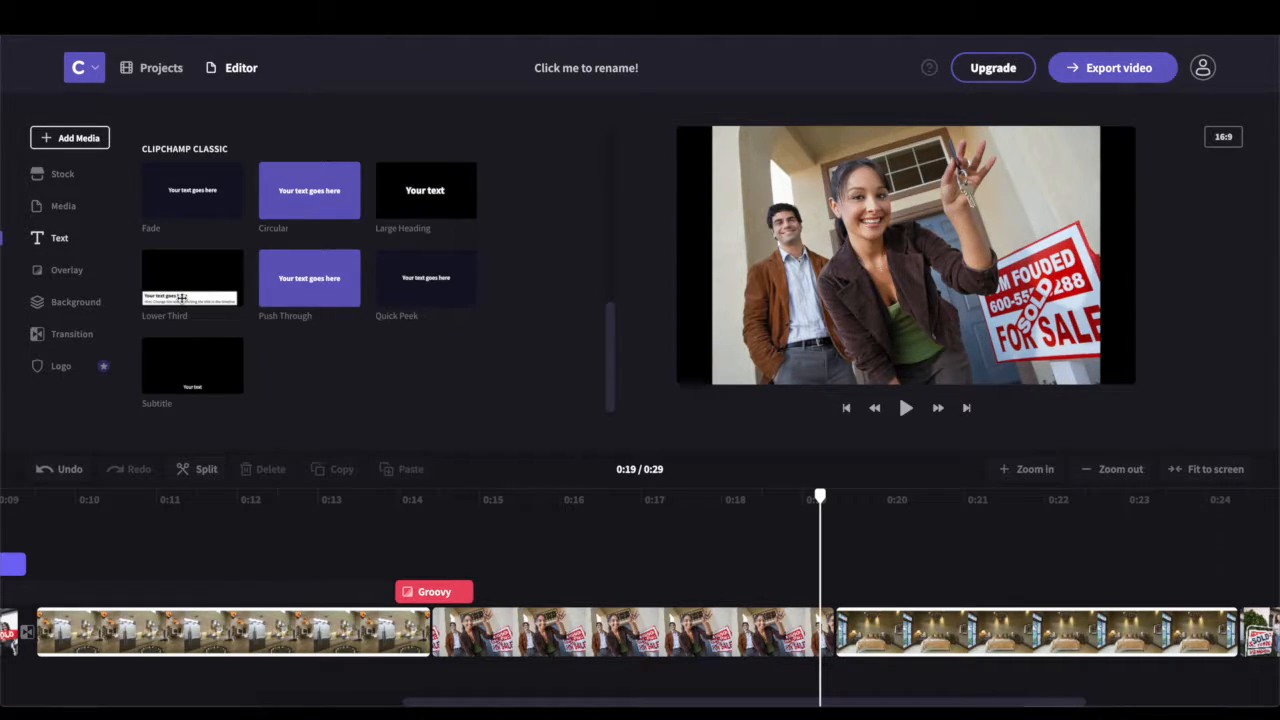
{"action": "scroll", "coordinate": [181, 297], "scroll_direction": "up", "scroll_amount": 3}
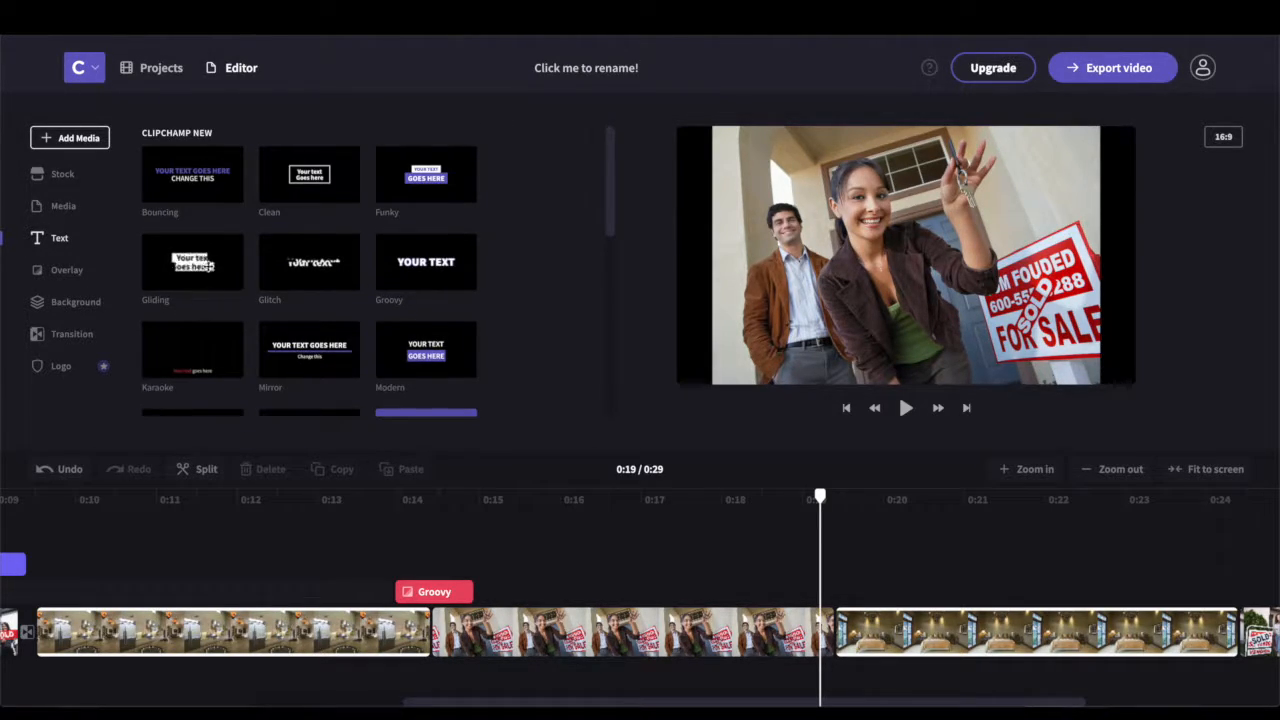
{"action": "left_click_drag", "start_coordinate": [248, 280], "coordinate": [556, 558]}
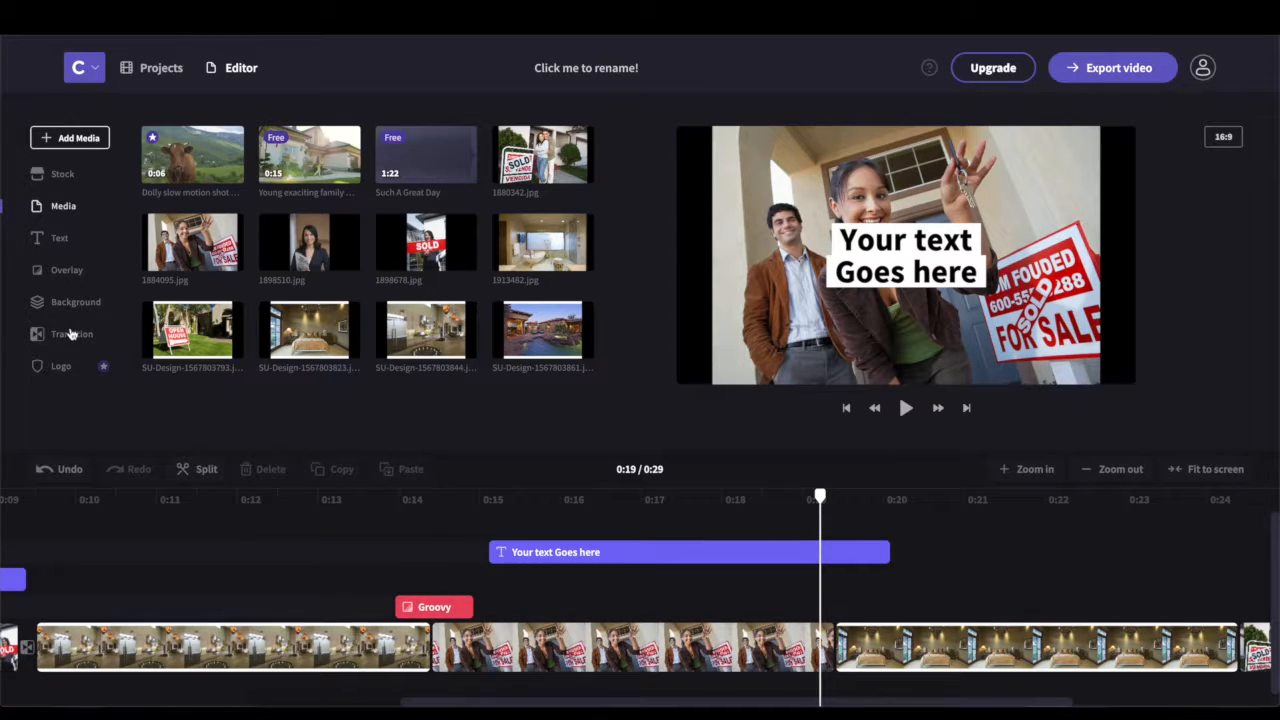
Place a Cross Fade transition at the 0:19 junction into the bedroom clip
{"action": "left_click", "coordinate": [71, 333]}
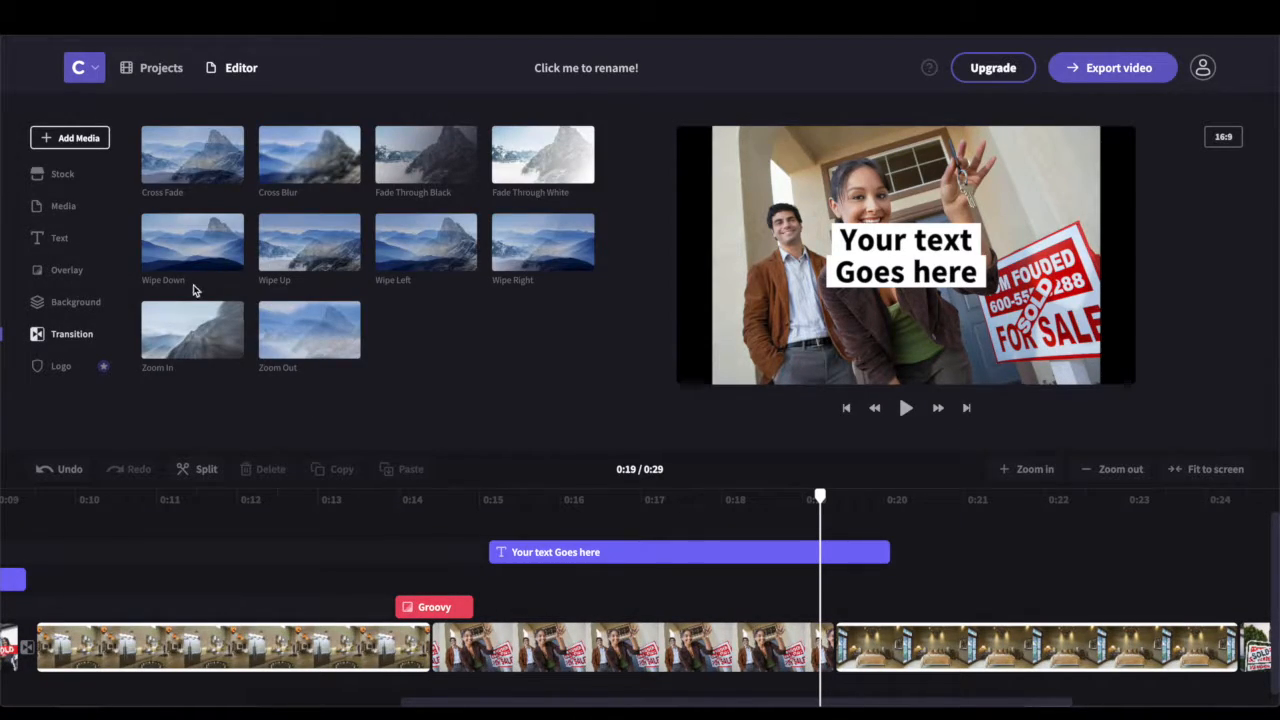
{"action": "left_click_drag", "start_coordinate": [729, 472], "coordinate": [836, 652]}
{"action": "left_click", "coordinate": [836, 649]}
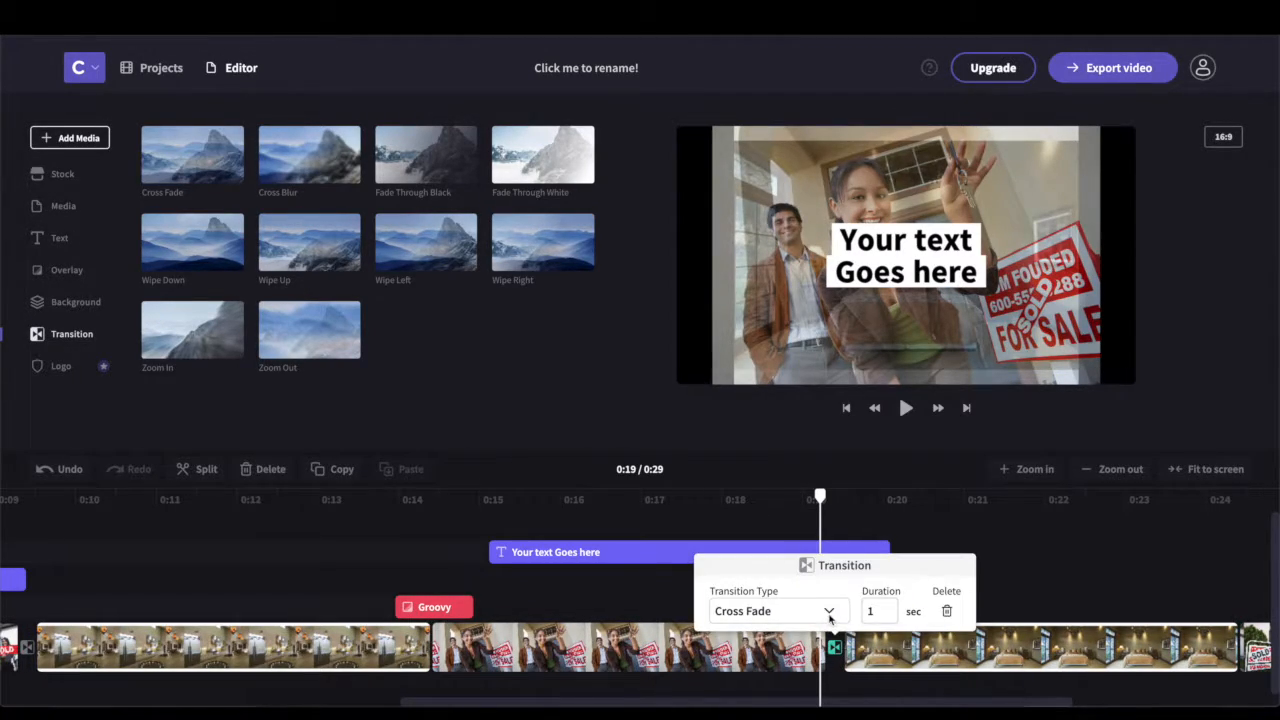
{"action": "left_click", "coordinate": [534, 556]}
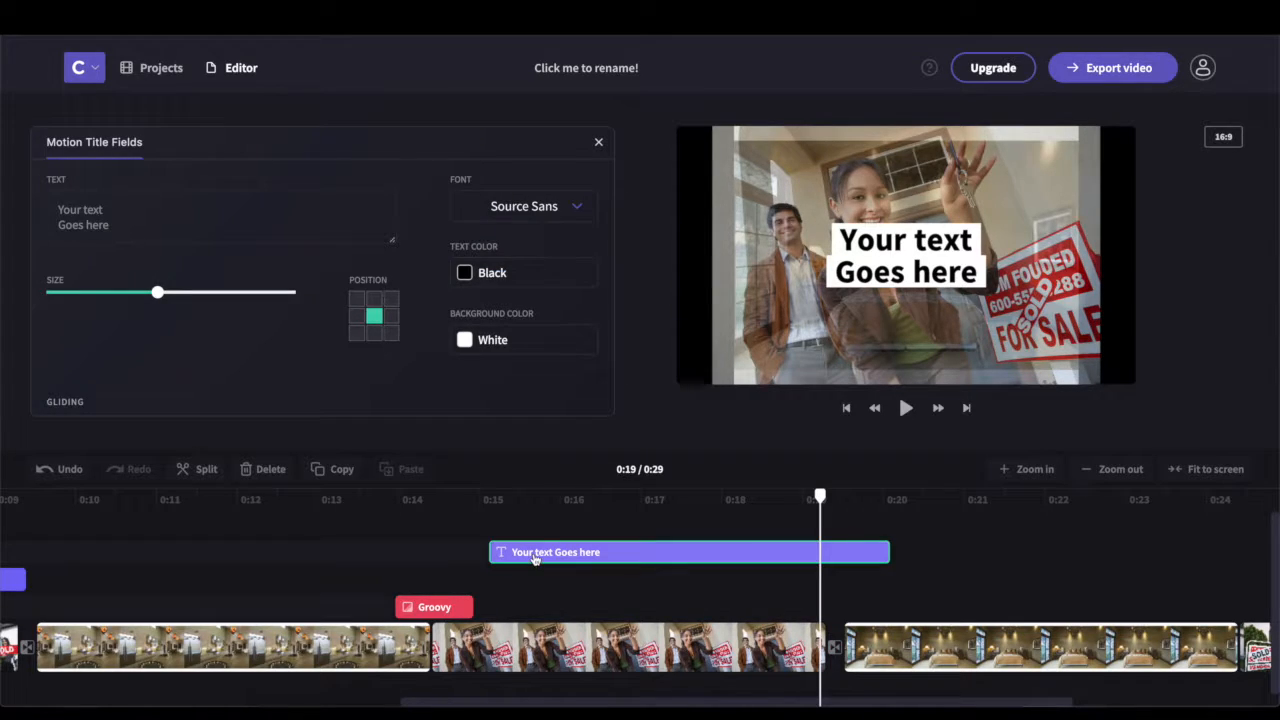
Change the title text to 'An Expert Realtor' / 'At Your Service' and play from 0:14
{"action": "left_click", "coordinate": [142, 230]}
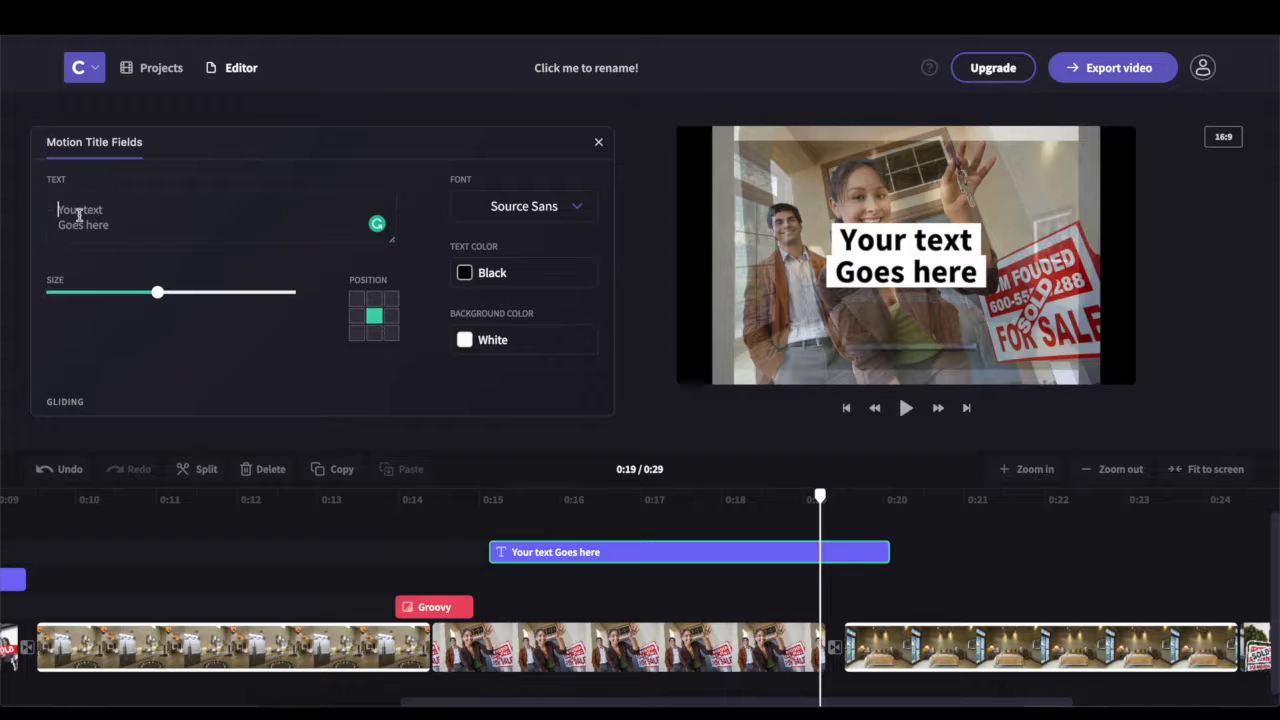
{"action": "type", "text": "An Expert Realtor Can"}
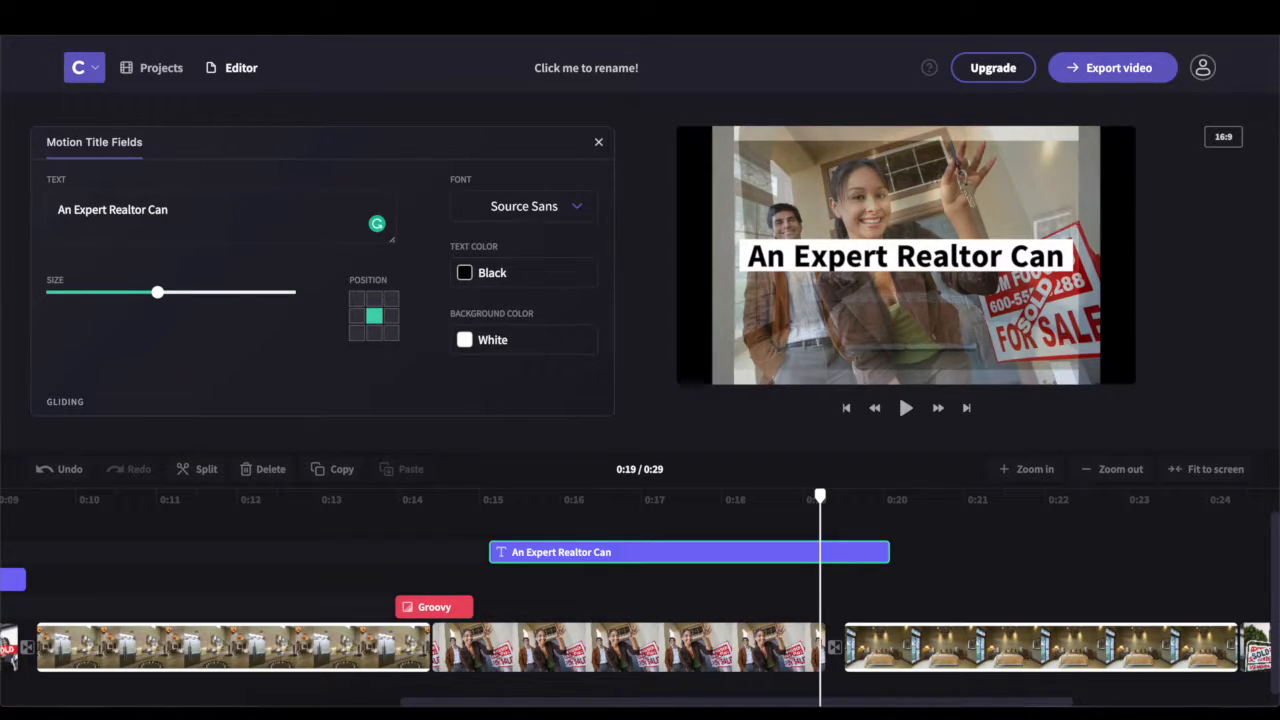
{"action": "key", "text": "BackSpace"}
{"action": "key", "text": "BackSpace"}
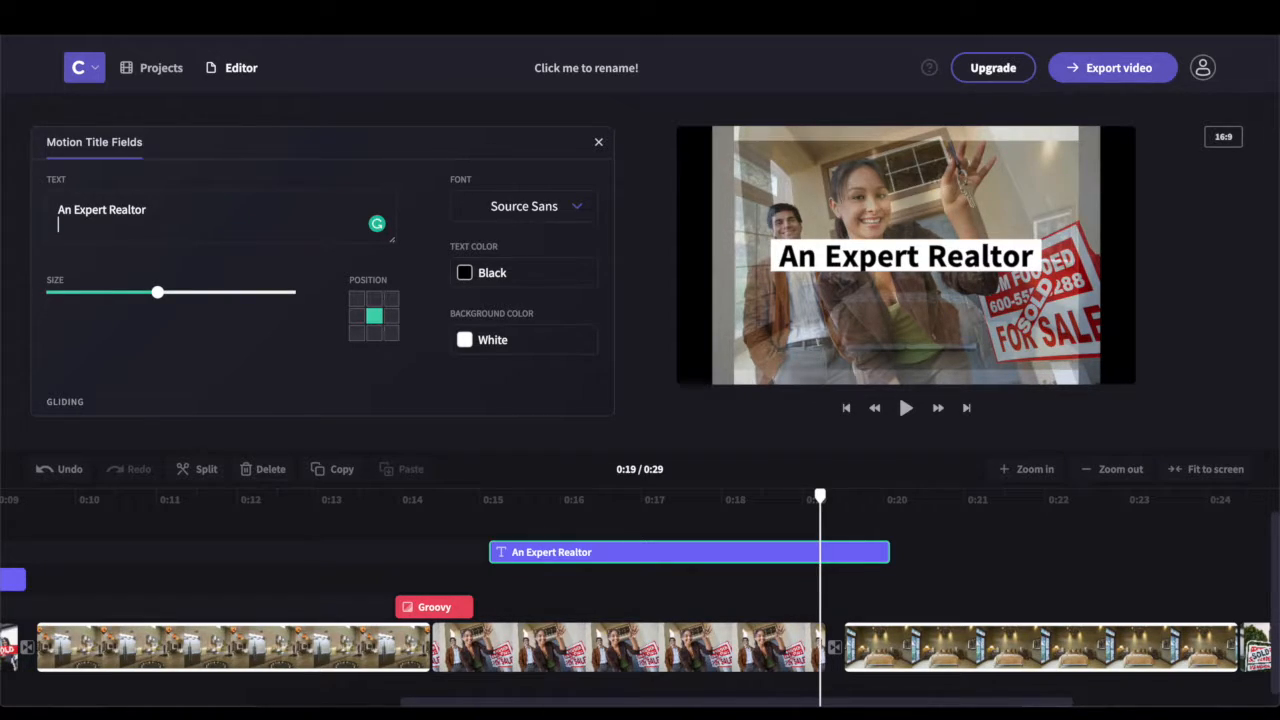
{"action": "type", "text": "At Your Service"}
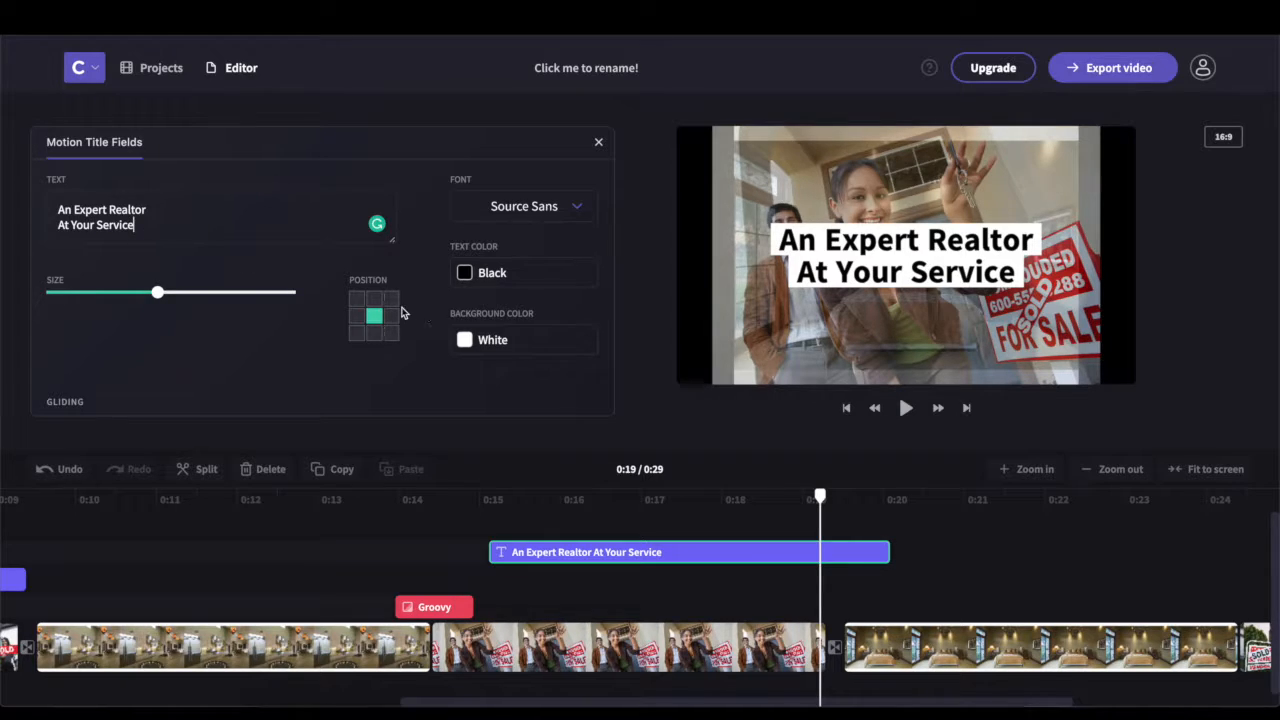
{"action": "left_click", "coordinate": [420, 553]}
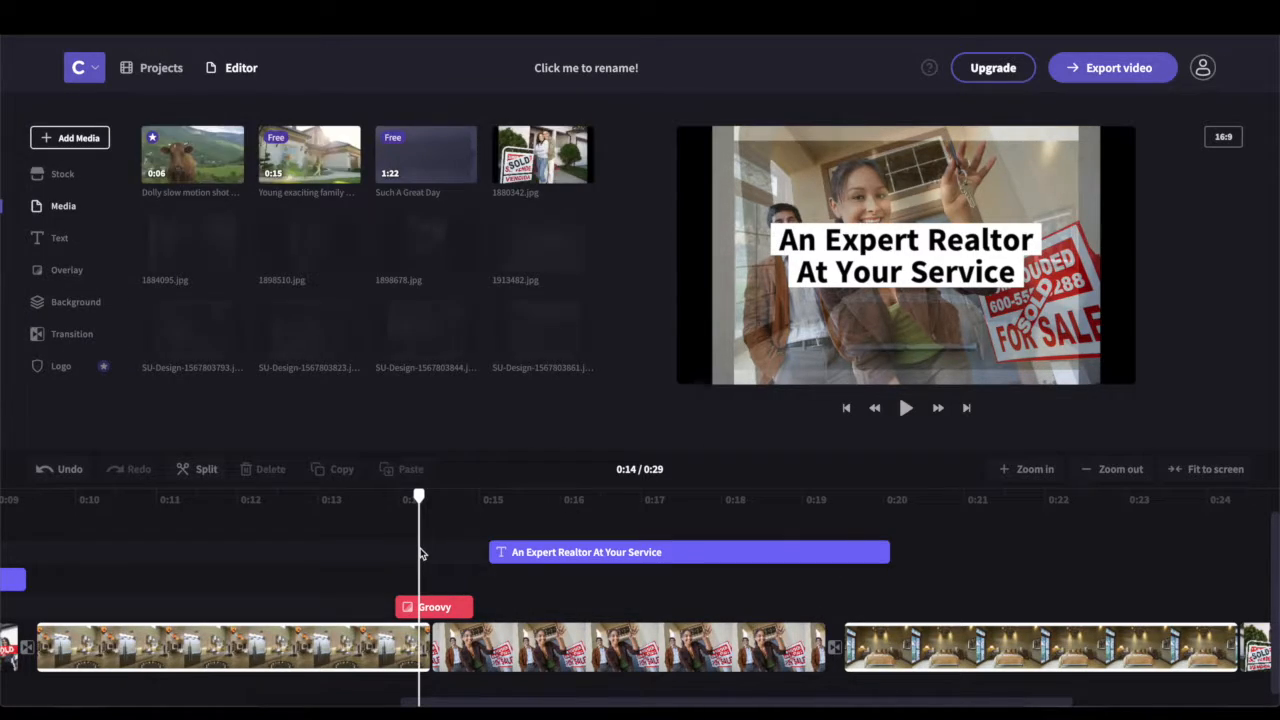
{"action": "key", "text": "space"}
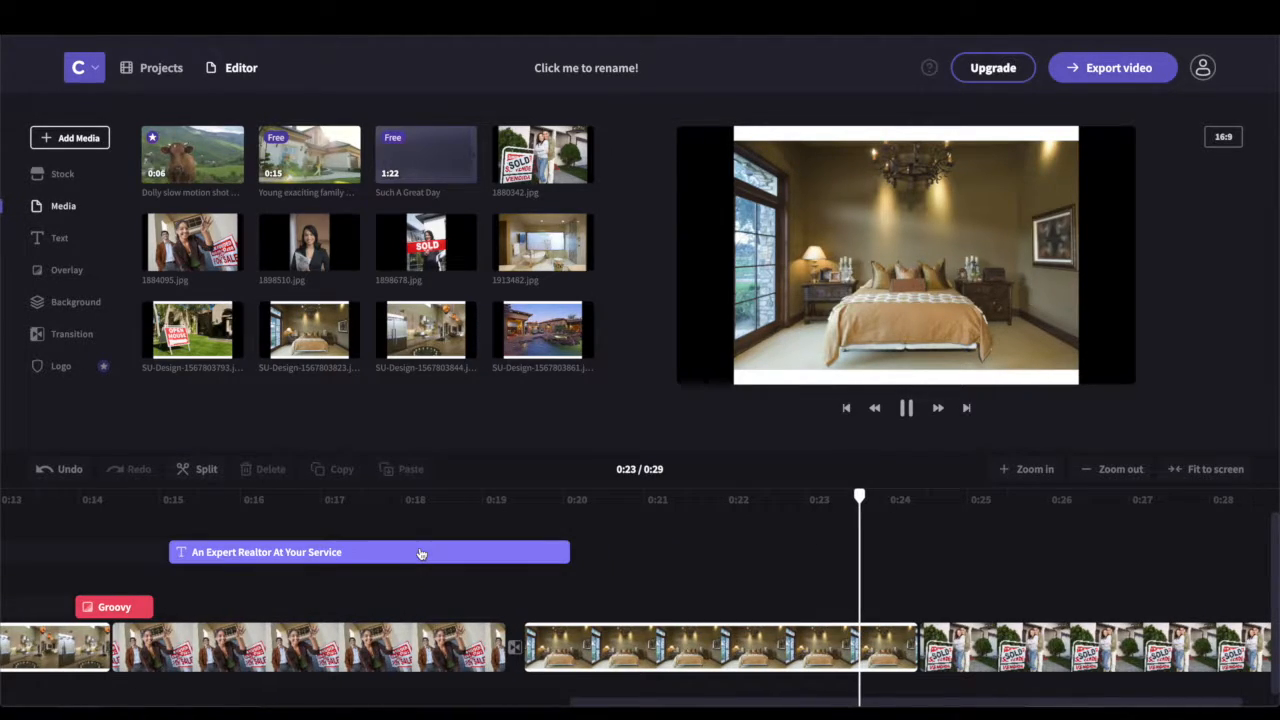
Add a Wipe Up transition before the SOLD clip and set it to 1 second
{"action": "key", "text": "space"}
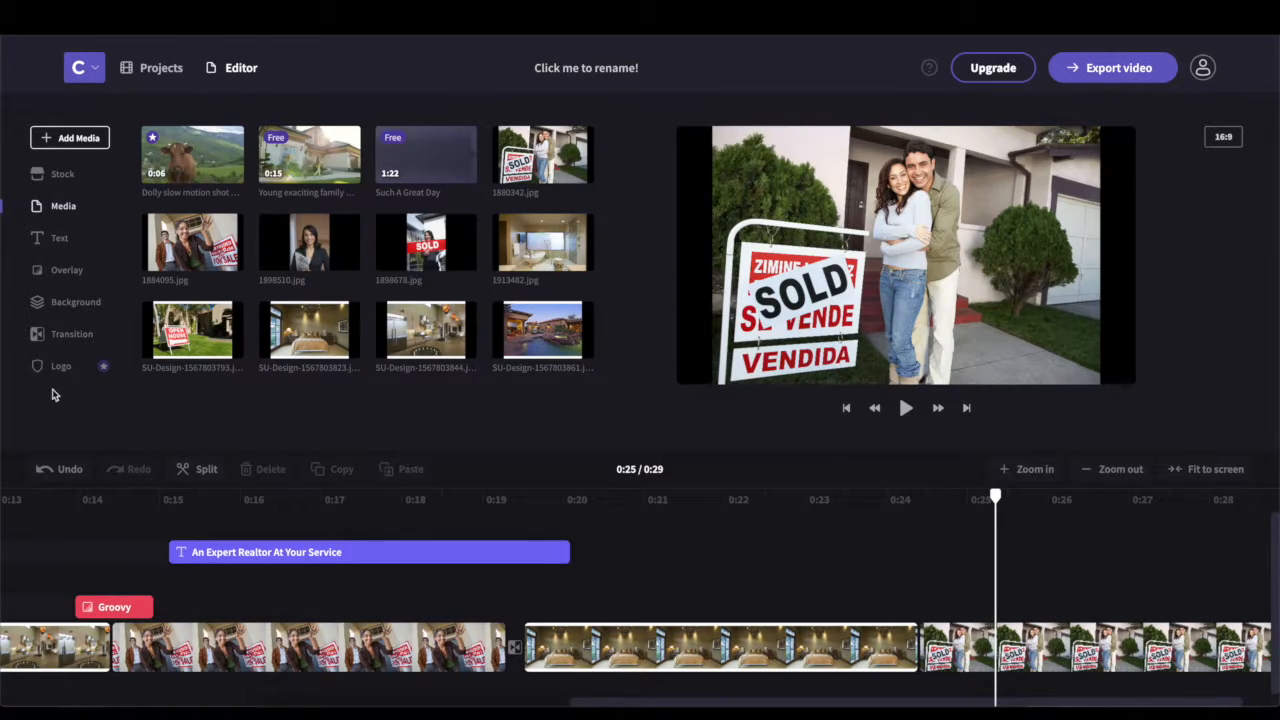
{"action": "left_click", "coordinate": [52, 334]}
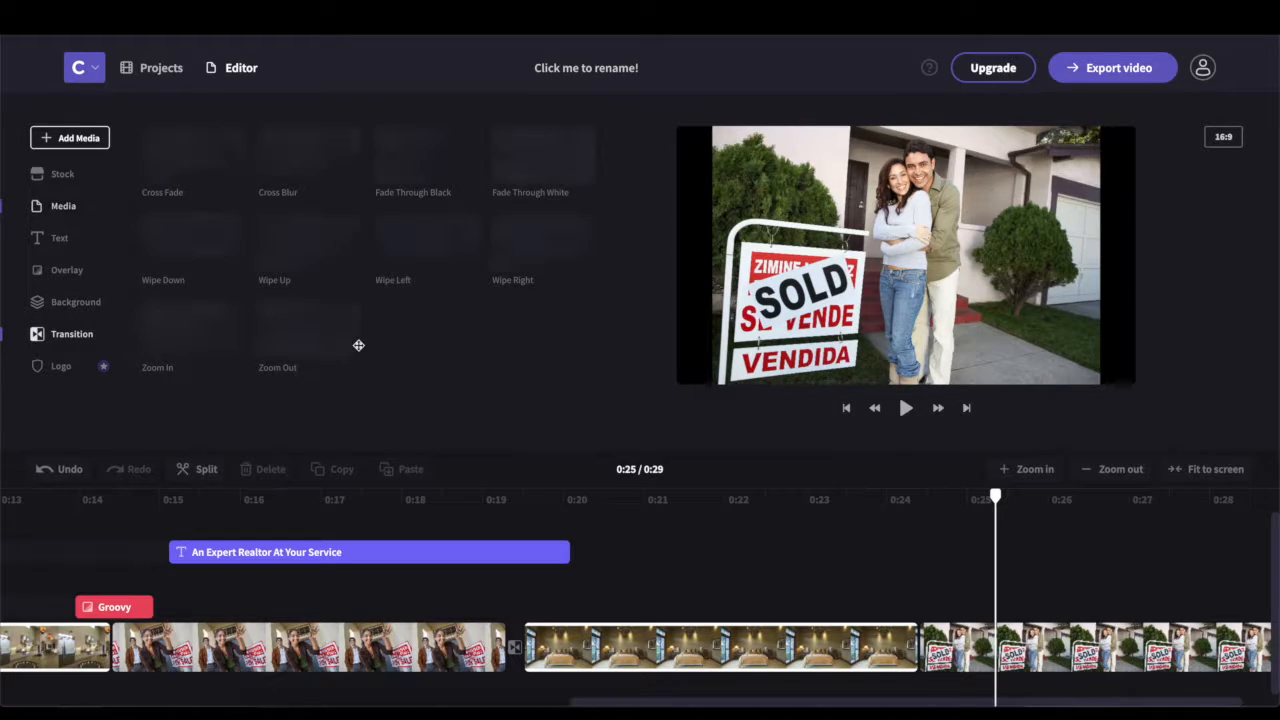
{"action": "left_click_drag", "start_coordinate": [299, 263], "coordinate": [912, 642]}
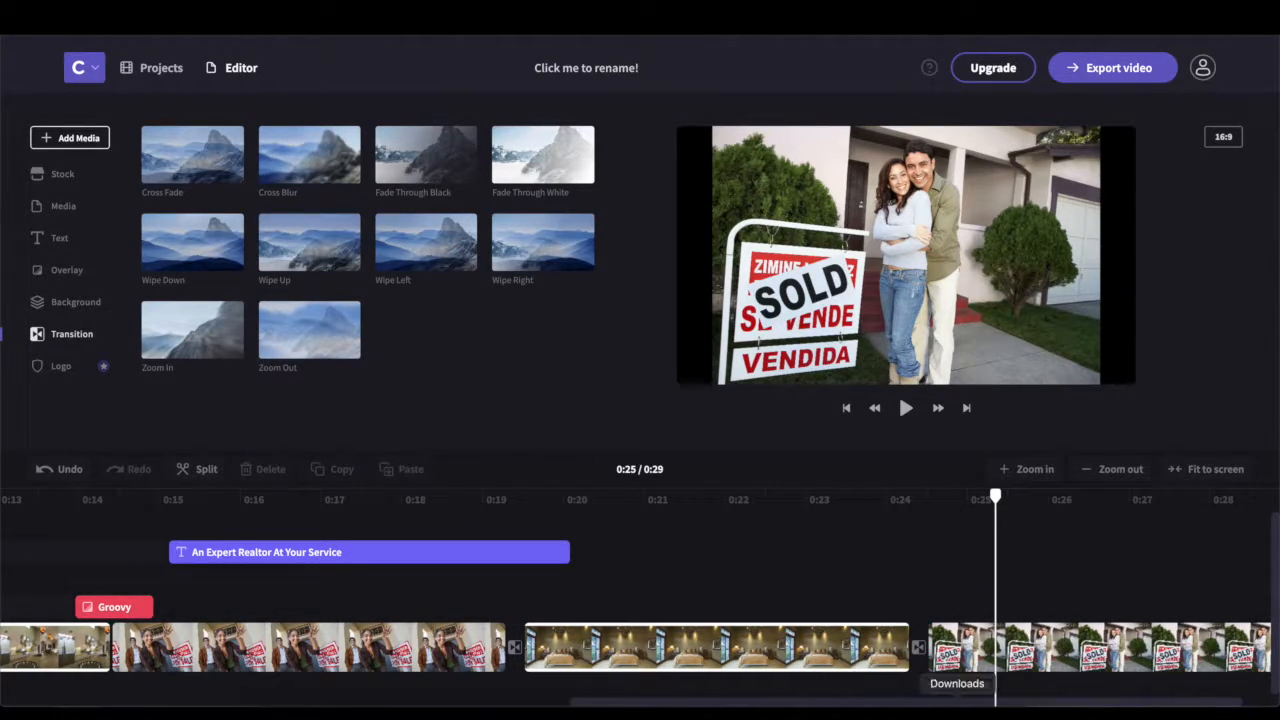
{"action": "left_click", "coordinate": [918, 648]}
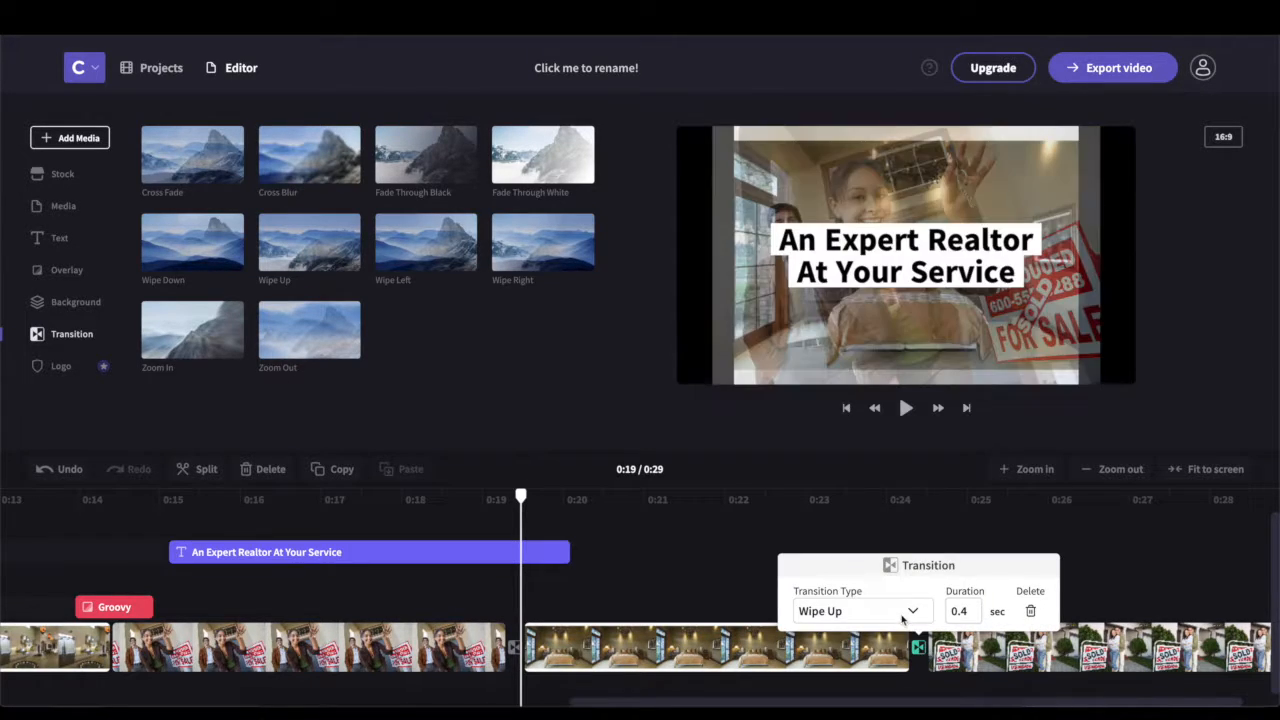
{"action": "left_click", "coordinate": [973, 610]}
{"action": "left_click", "coordinate": [622, 430]}
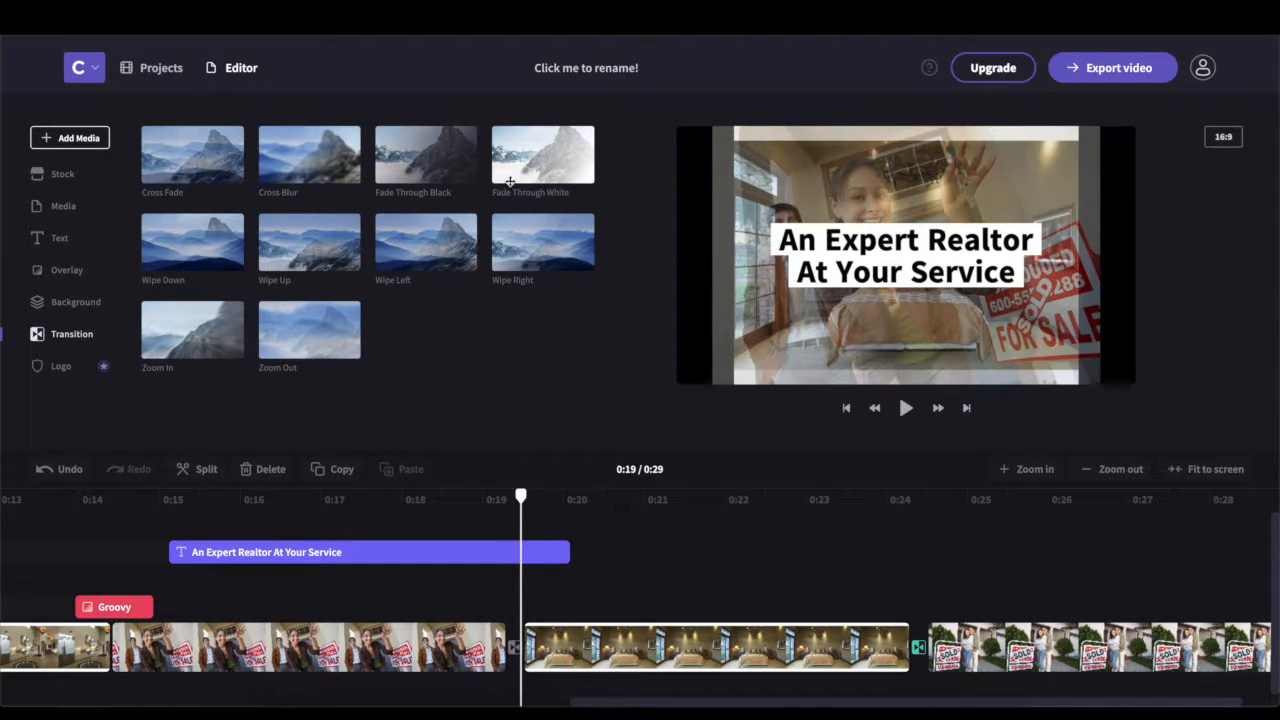
Browse the Background and Overlay options, ending on the Media library
{"action": "left_click", "coordinate": [55, 306]}
{"action": "left_click", "coordinate": [62, 272]}
{"action": "left_click", "coordinate": [60, 207]}
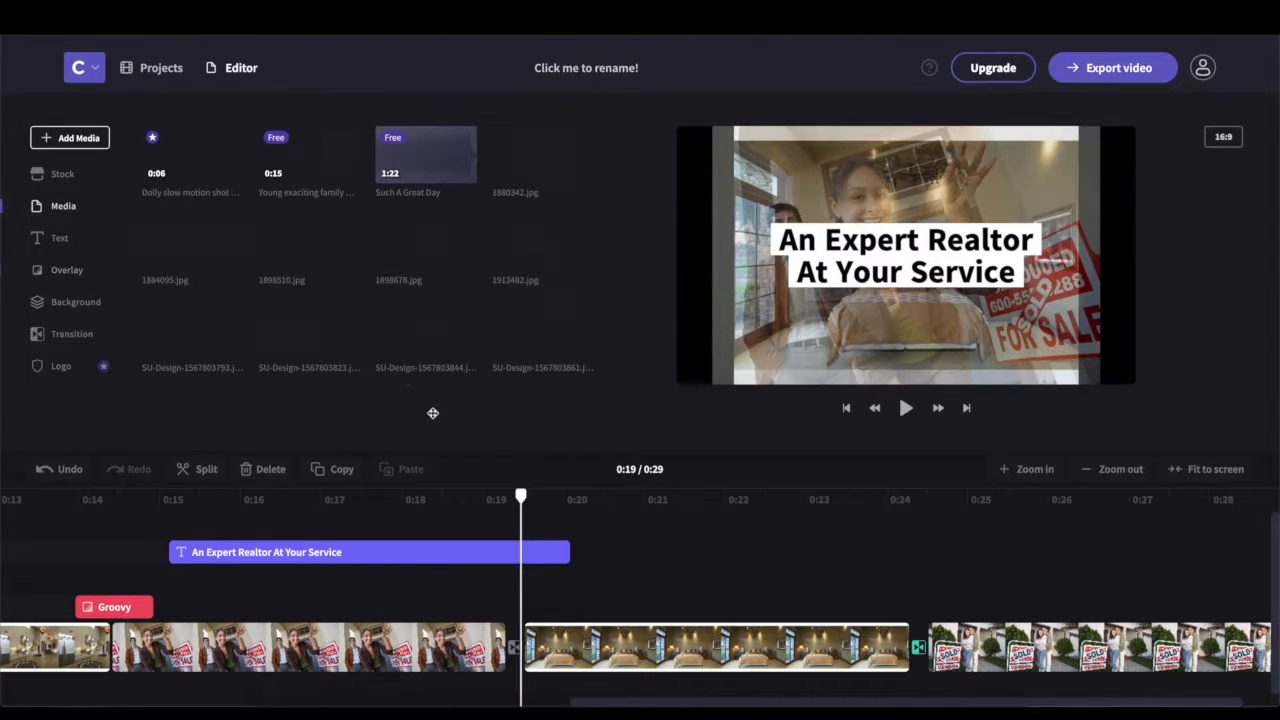
Add the 1898510.jpg realtor photo and position it after the bedroom clip
{"action": "left_click_drag", "start_coordinate": [309, 242], "coordinate": [930, 647]}
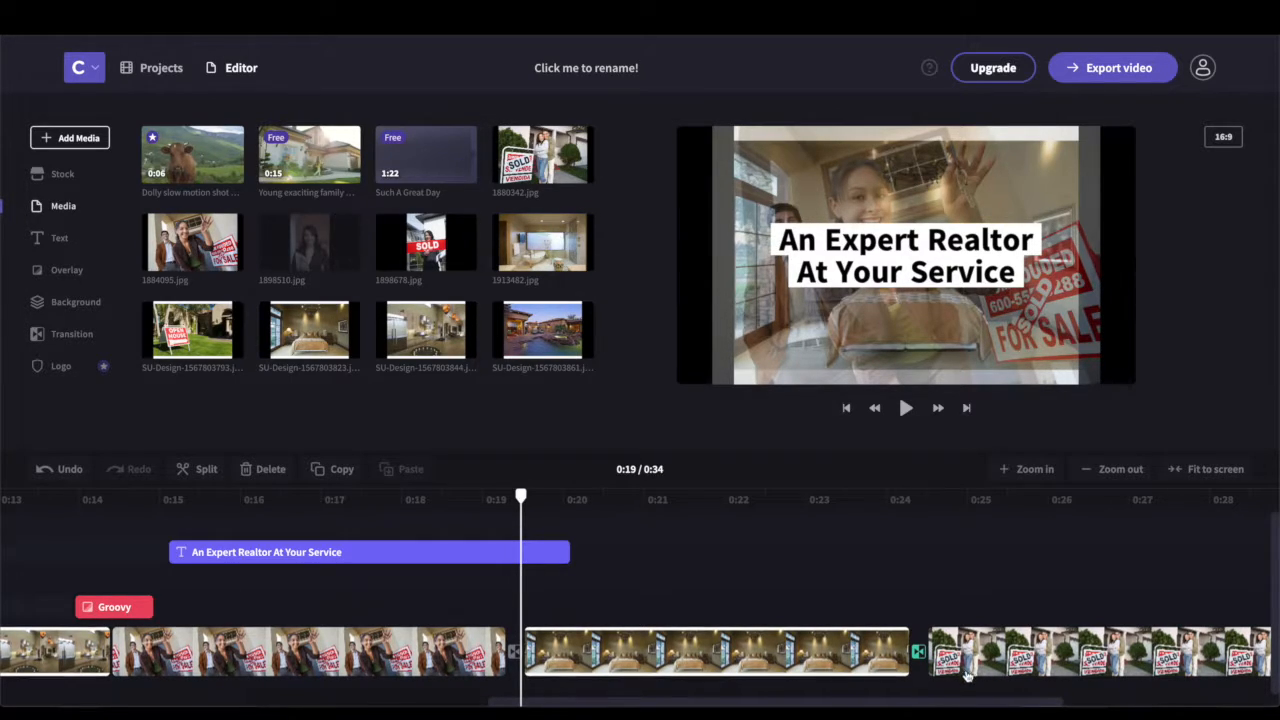
{"action": "left_click_drag", "start_coordinate": [958, 703], "coordinate": [1257, 706]}
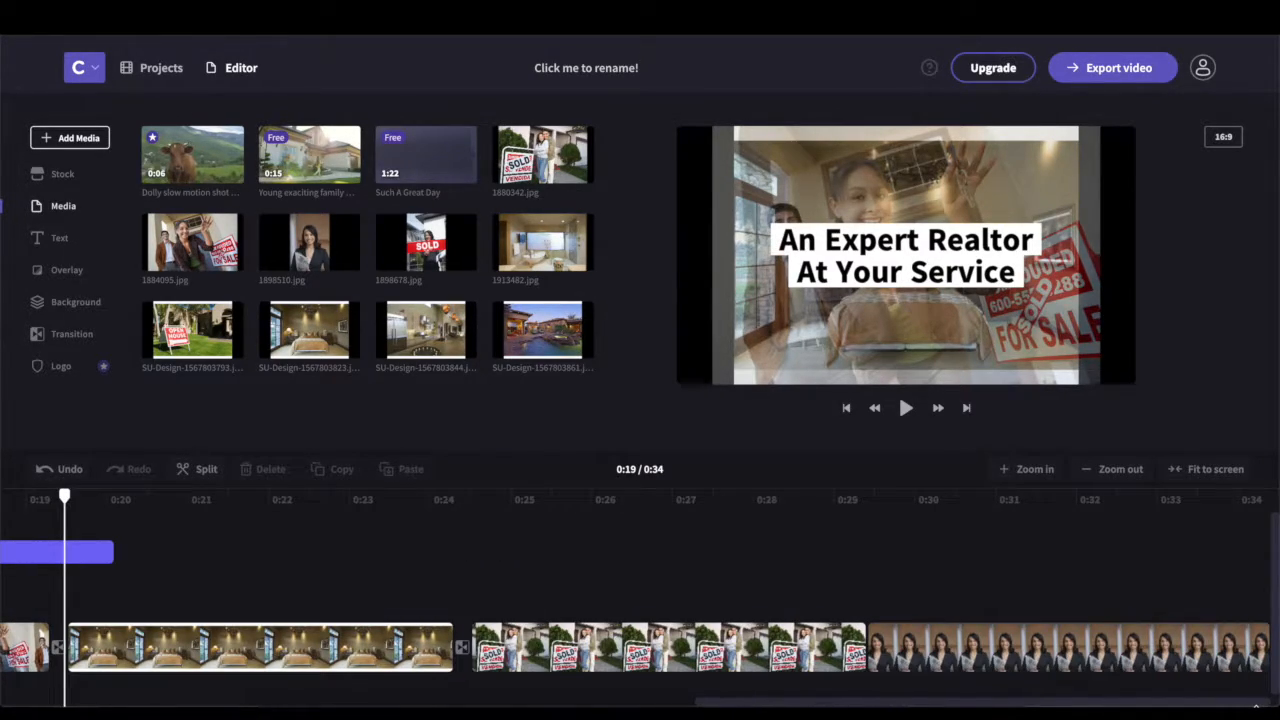
{"action": "left_click_drag", "start_coordinate": [990, 650], "coordinate": [473, 647]}
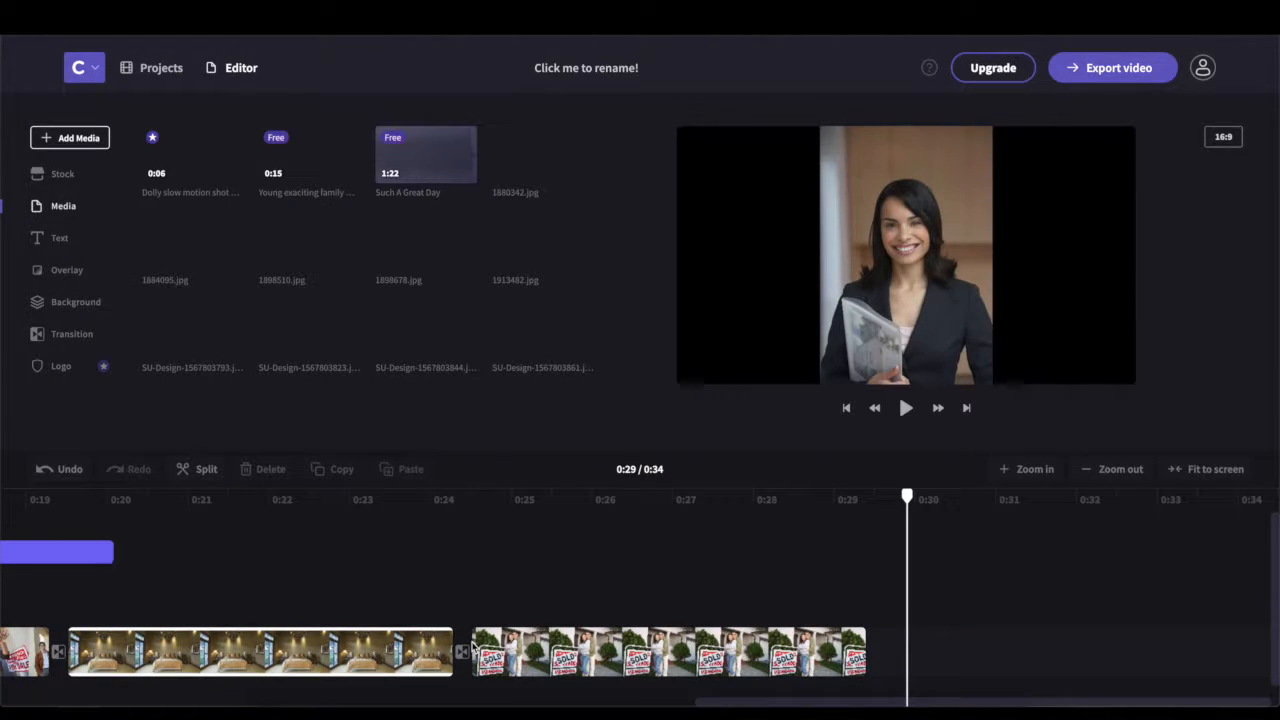
{"action": "left_click_drag", "start_coordinate": [582, 648], "coordinate": [1255, 645]}
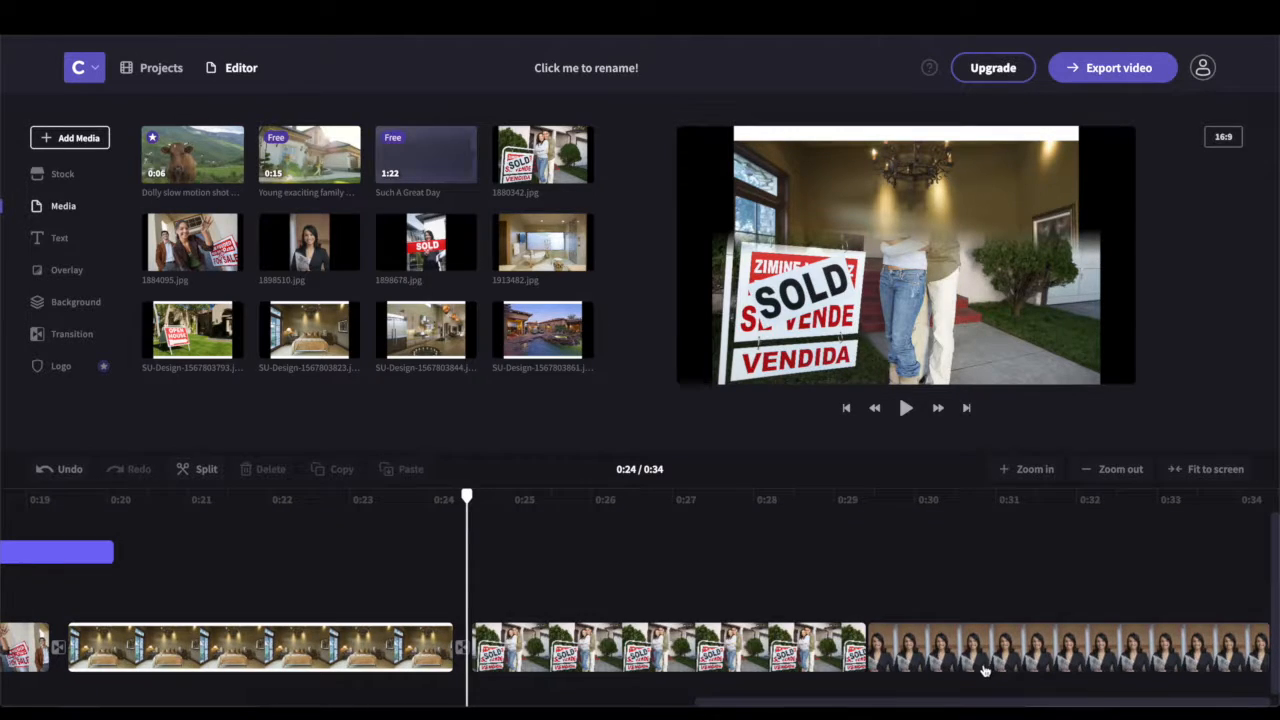
{"action": "left_click", "coordinate": [906, 648]}
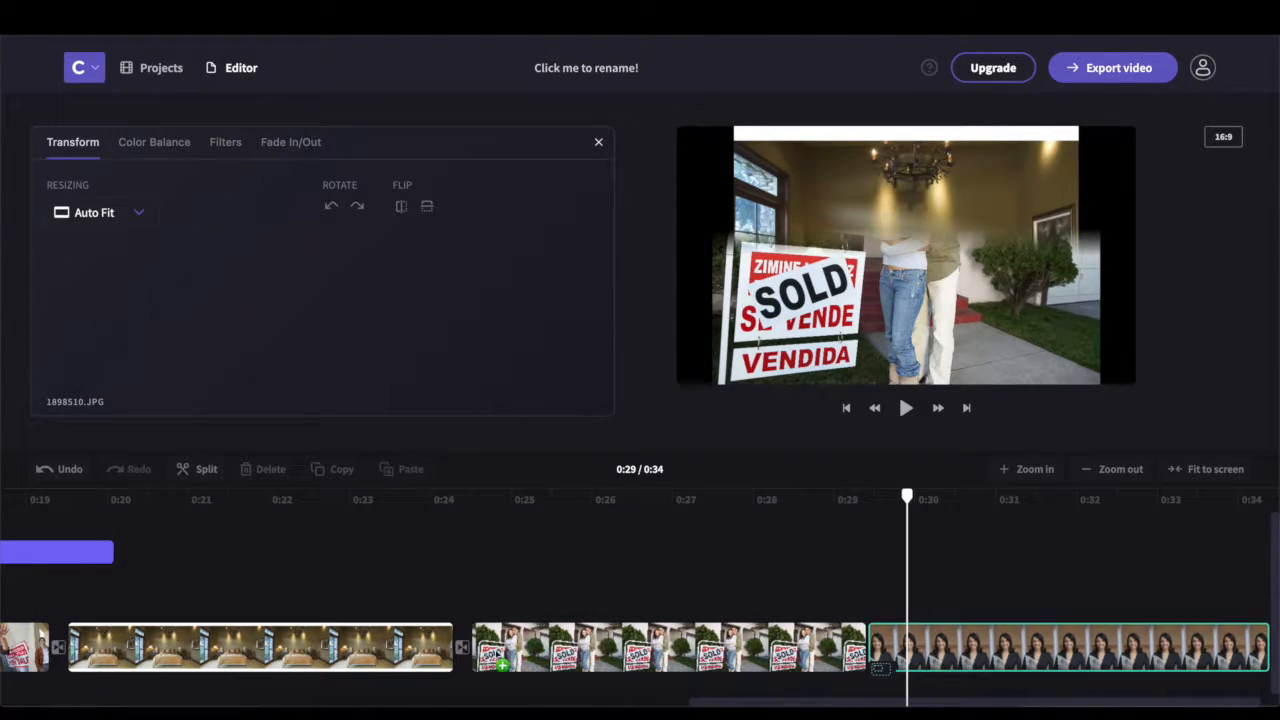
{"action": "left_click_drag", "start_coordinate": [491, 652], "coordinate": [498, 656]}
Delete the old SOLD clip and add 1880342.jpg after the realtor photo
{"action": "left_click", "coordinate": [566, 670]}
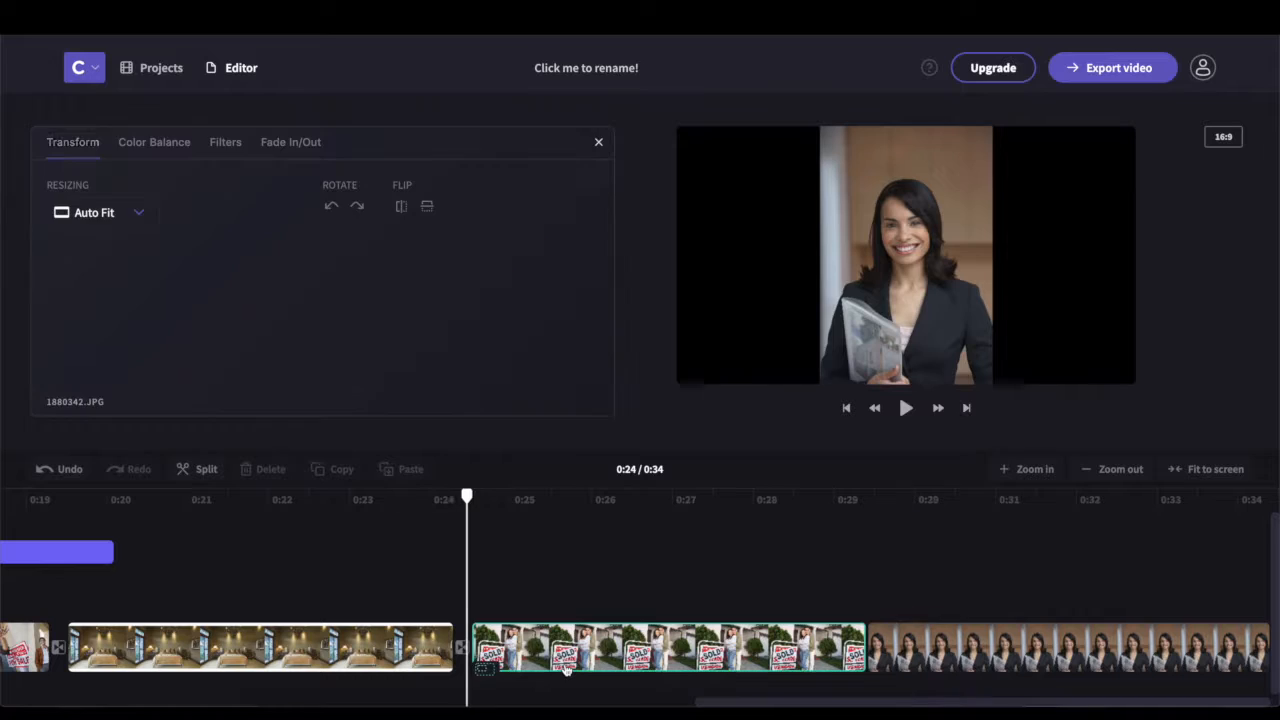
{"action": "left_click", "coordinate": [266, 470]}
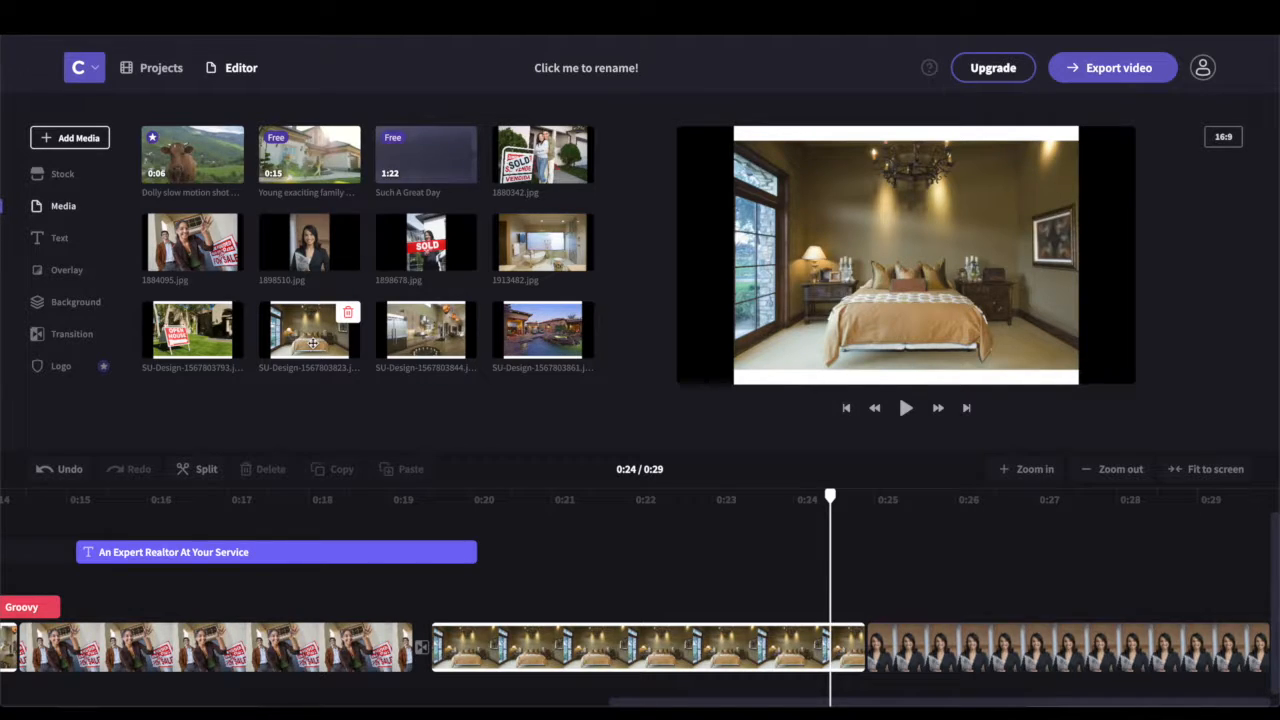
{"action": "left_click_drag", "start_coordinate": [716, 231], "coordinate": [1090, 663]}
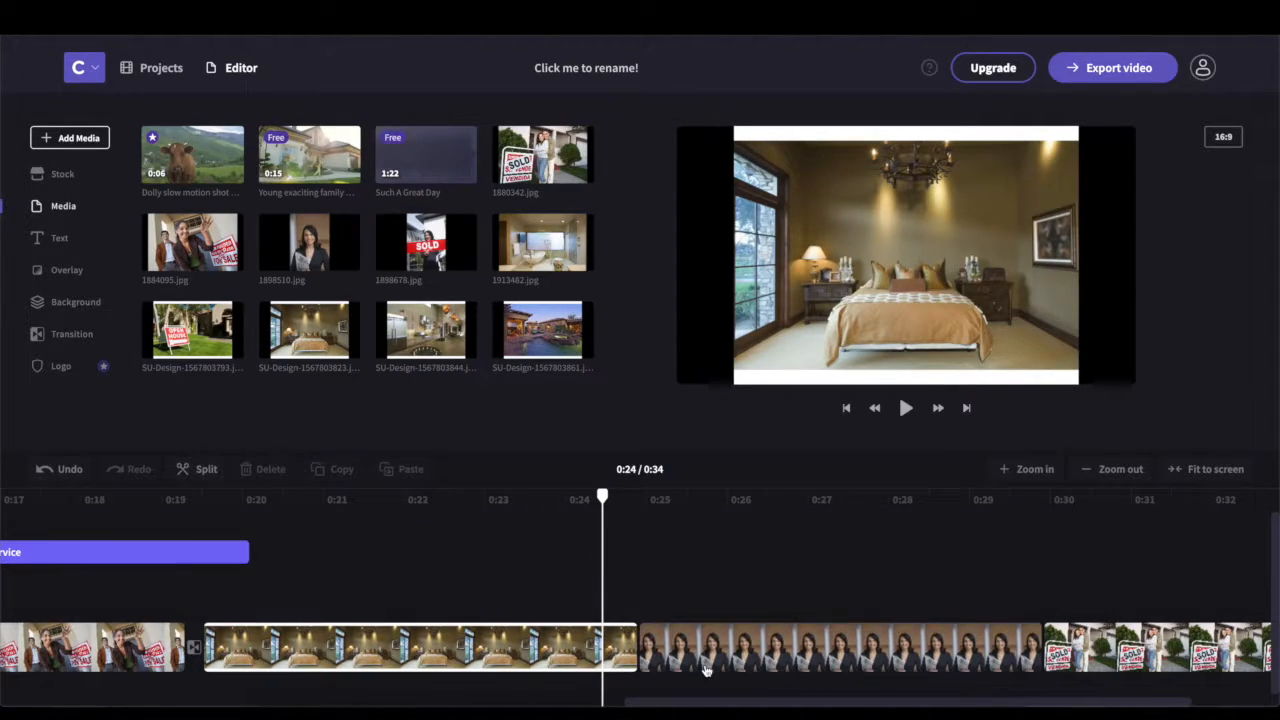
Add the Funky 'Your text Goes here' title at 0:24 and a black clip after the bedroom shot
{"action": "left_click", "coordinate": [46, 240]}
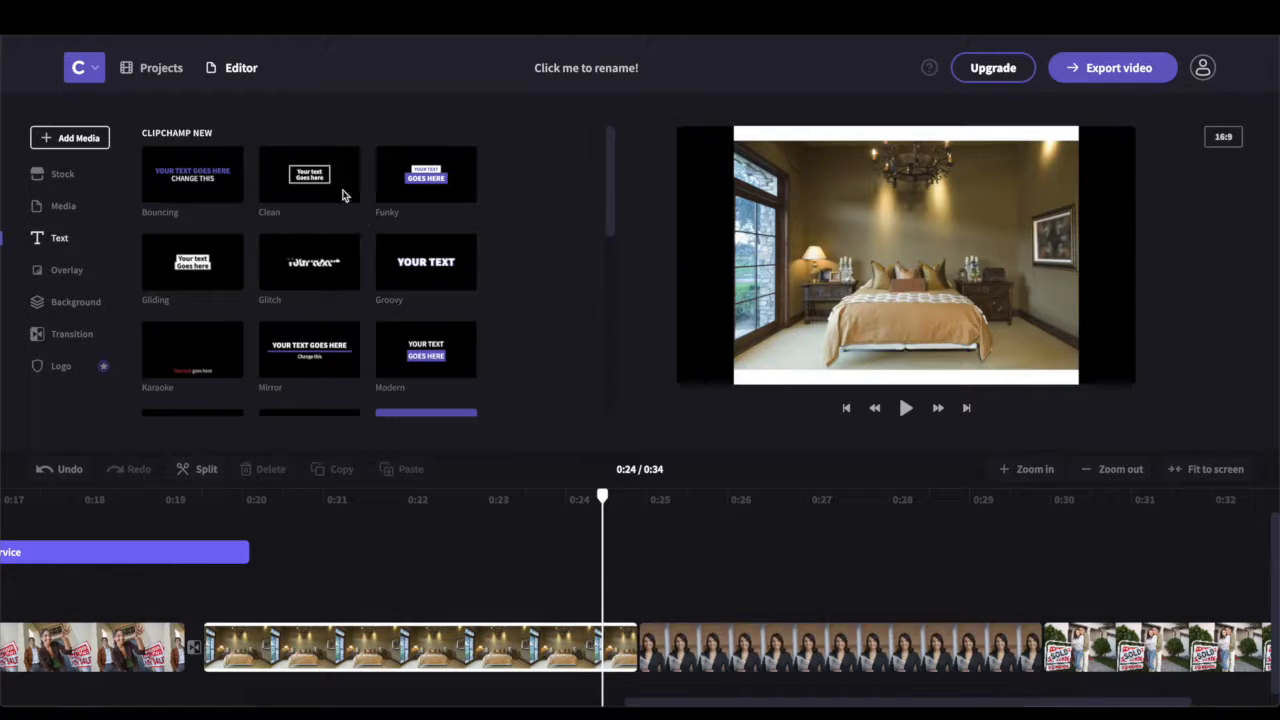
{"action": "left_click_drag", "start_coordinate": [432, 182], "coordinate": [641, 689]}
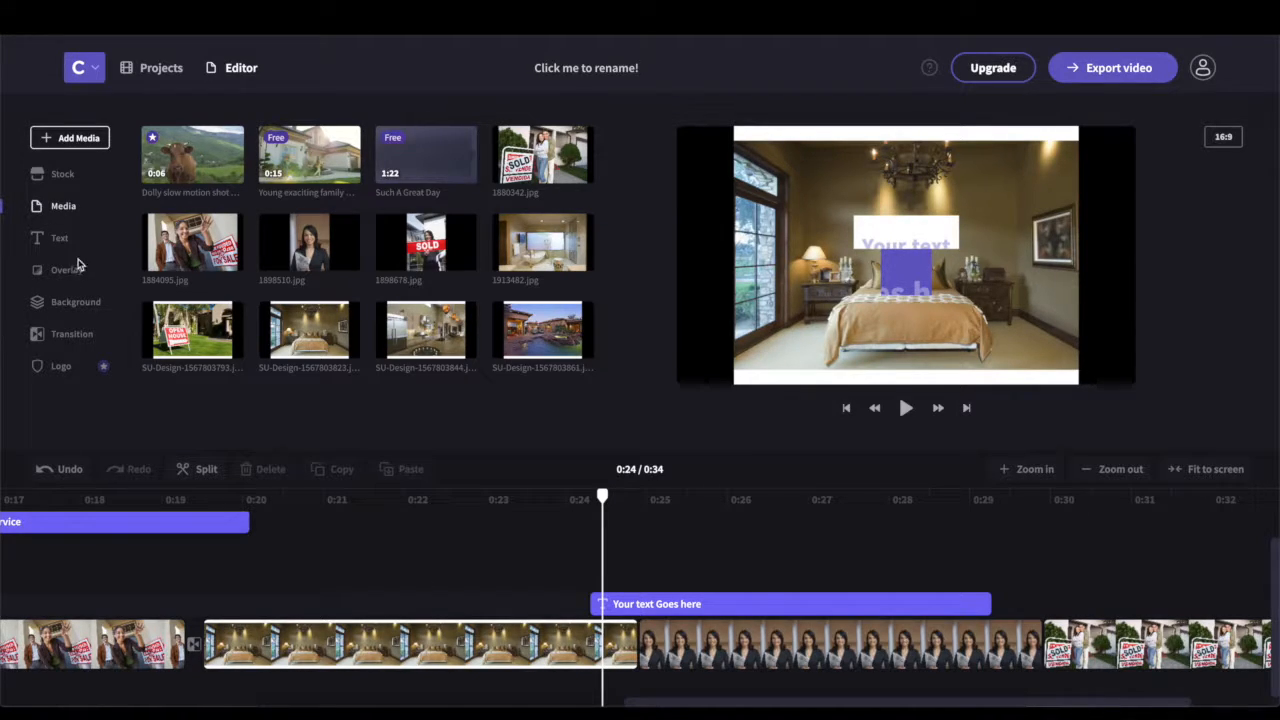
{"action": "left_click", "coordinate": [69, 302]}
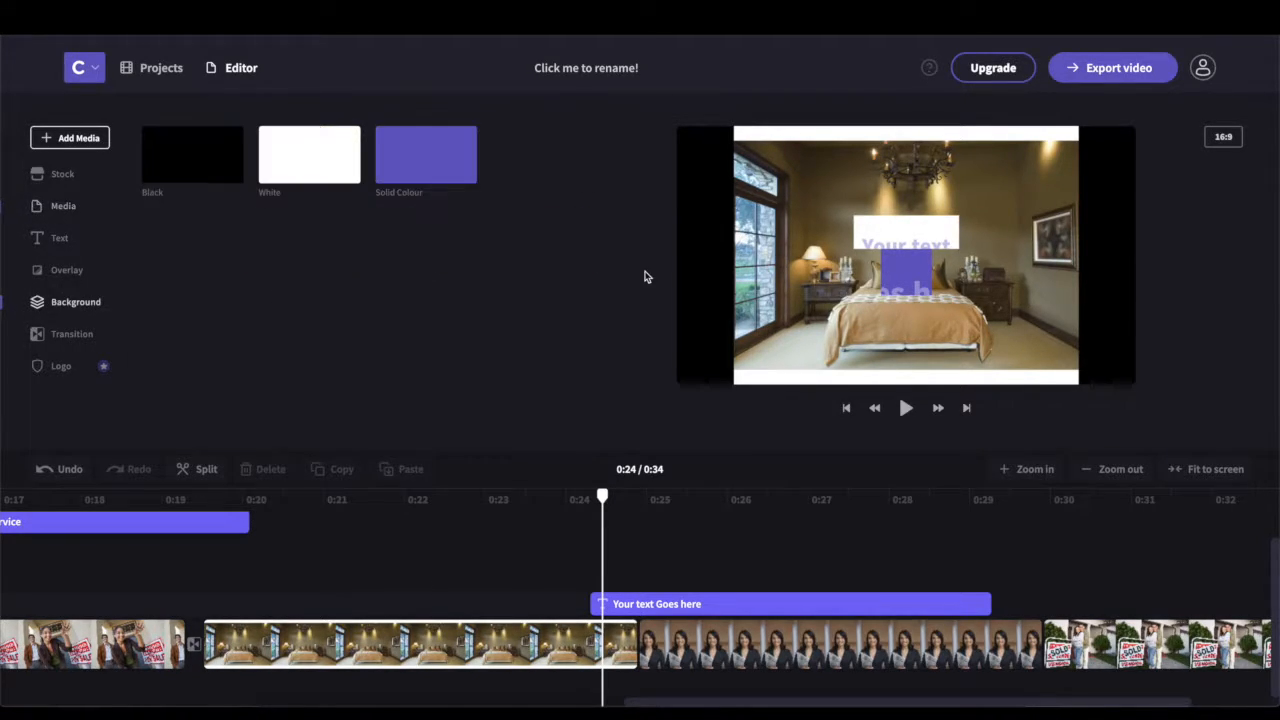
{"action": "left_click_drag", "start_coordinate": [575, 360], "coordinate": [645, 655]}
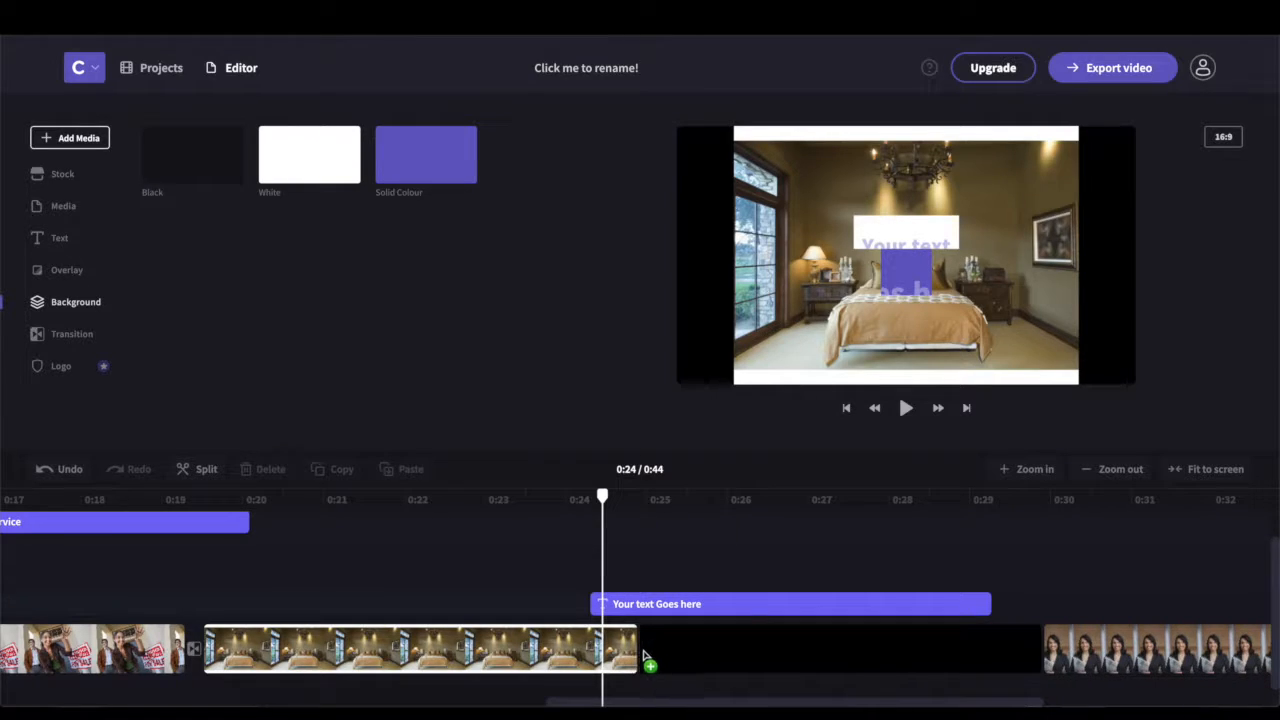
Drop the black clip after the bedroom clip and move the Funky title over it
{"action": "left_click_drag", "start_coordinate": [735, 657], "coordinate": [740, 655]}
{"action": "left_click", "coordinate": [757, 606]}
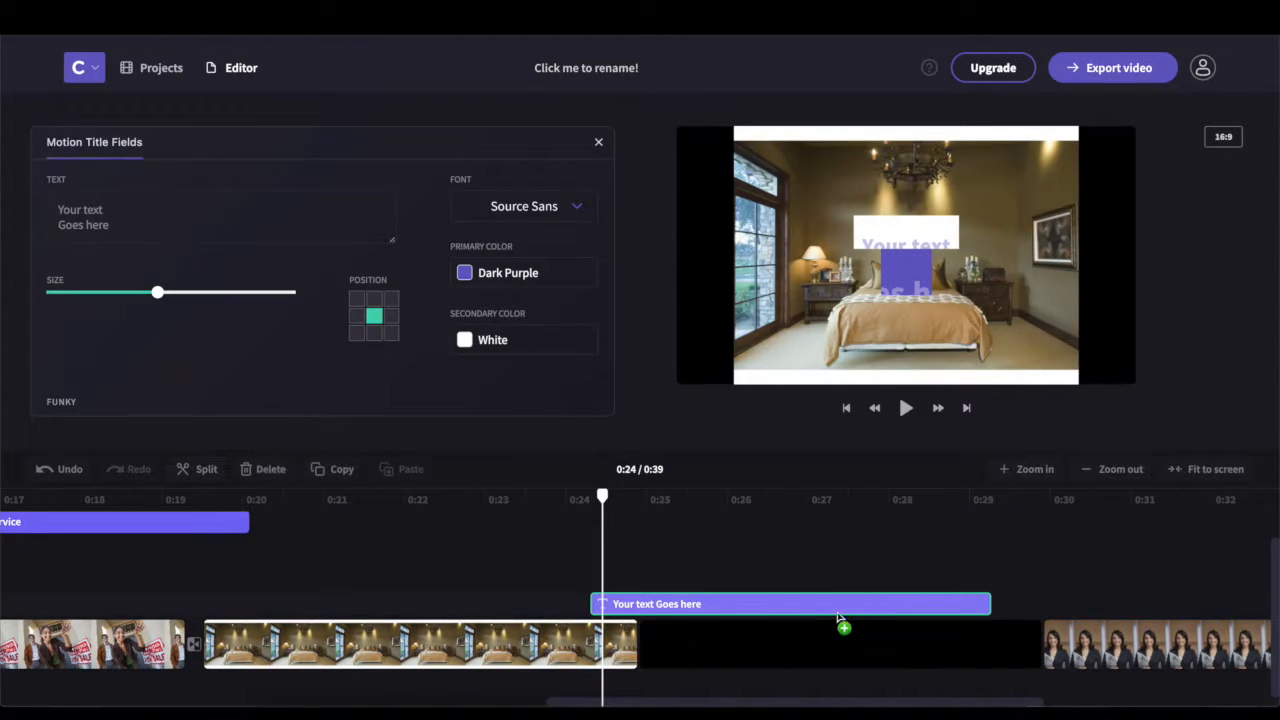
{"action": "left_click_drag", "start_coordinate": [891, 611], "coordinate": [800, 630]}
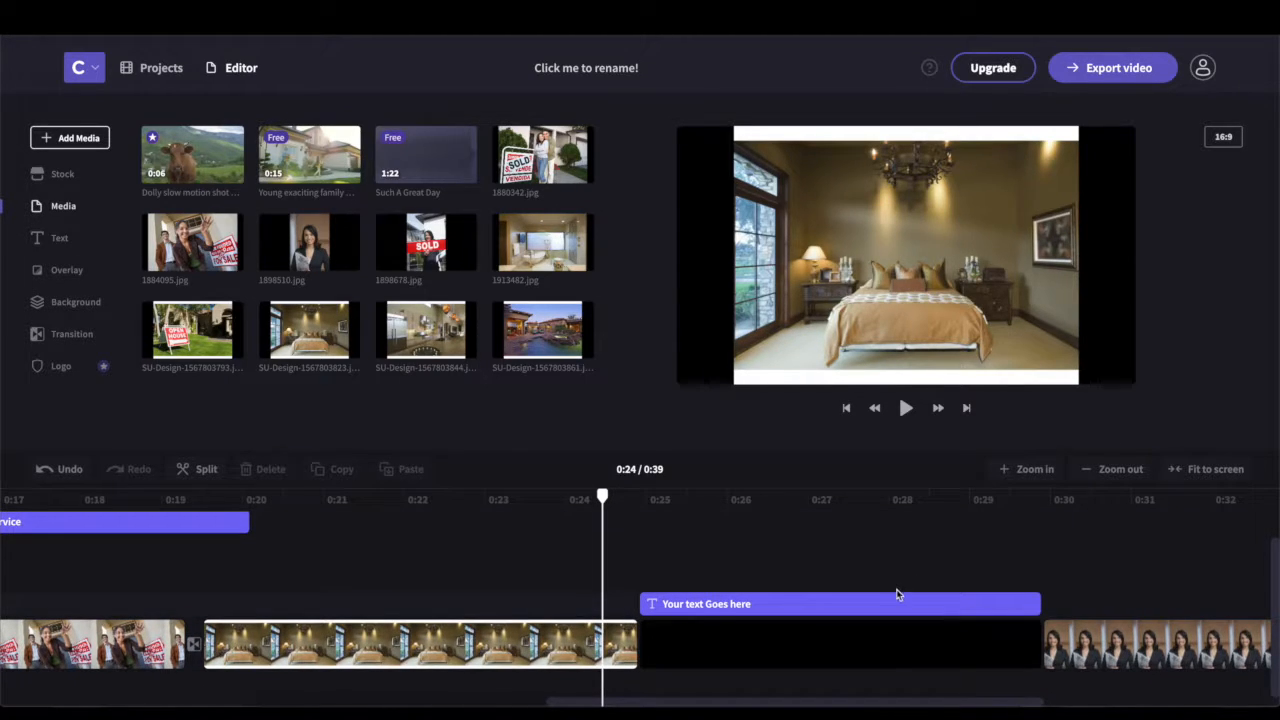
{"action": "left_click", "coordinate": [679, 604]}
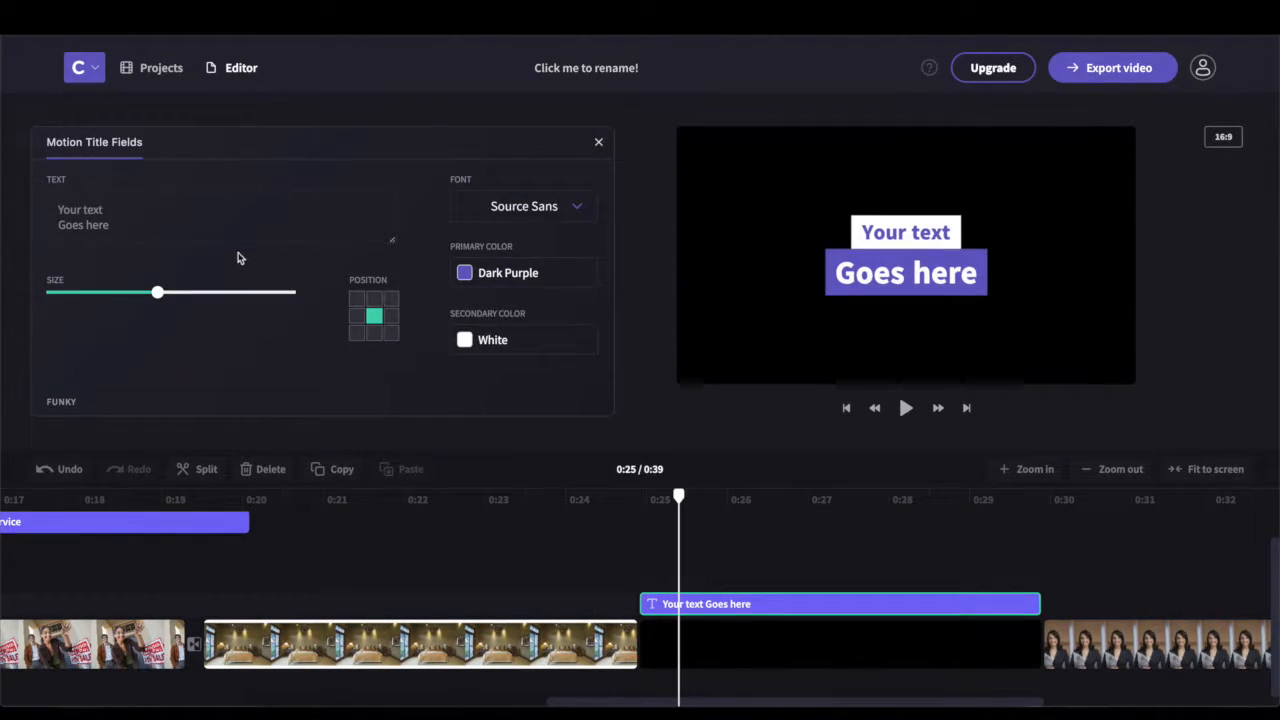
Change the title text to 'Let Me Help You Today' with the agent's phone number beneath
{"action": "left_click", "coordinate": [49, 212]}
{"action": "type", "text": "Let Me"}
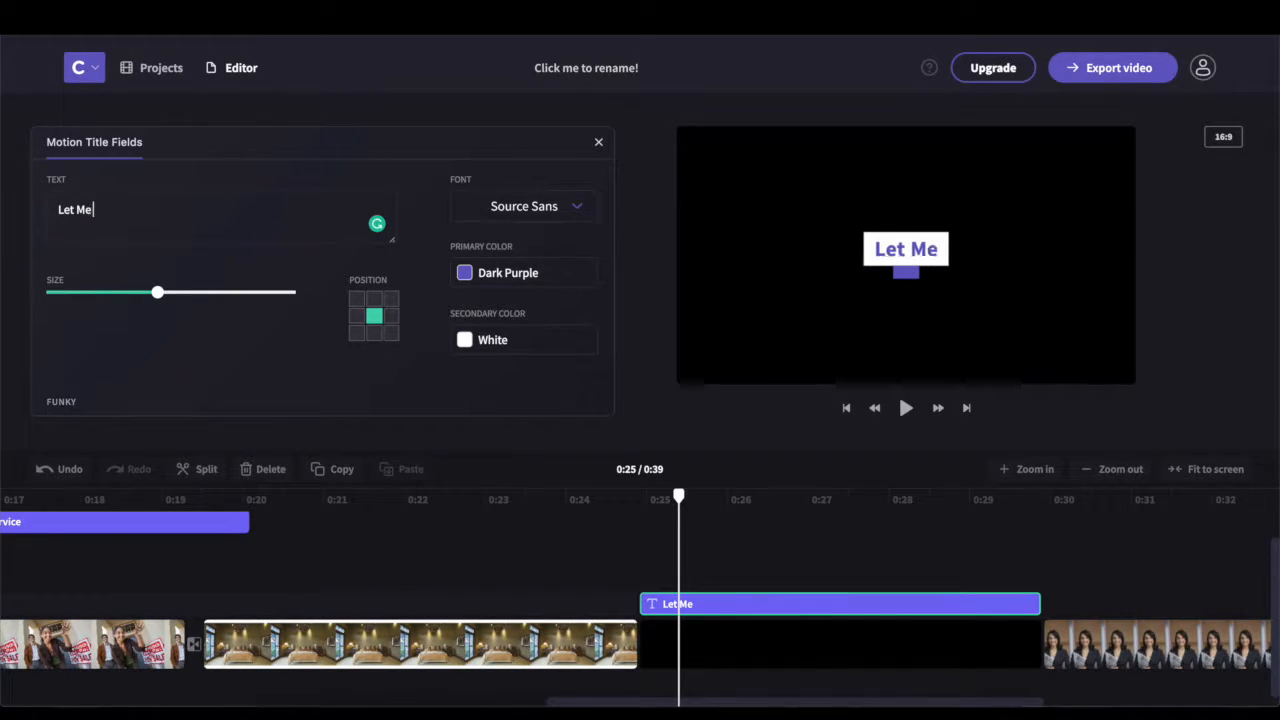
{"action": "type", "text": " Help You oda"}
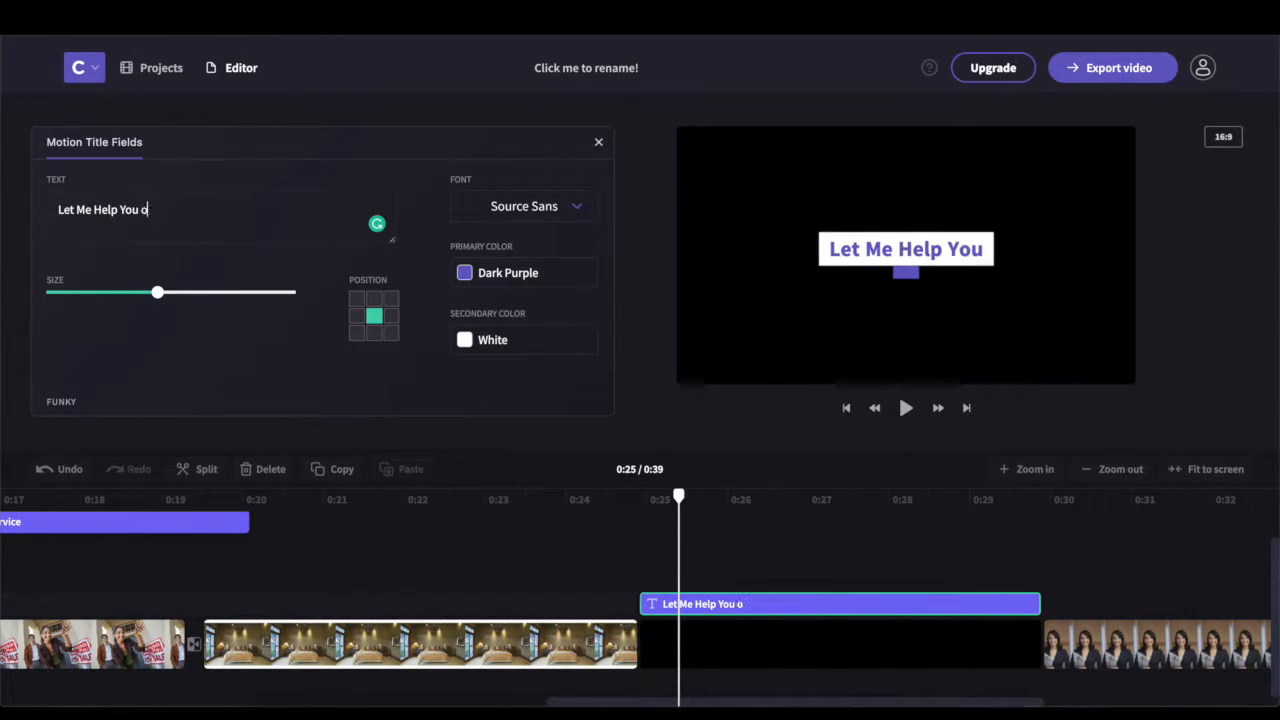
{"action": "key", "text": "BackSpace"}
{"action": "key", "text": "BackSpace"}
{"action": "key", "text": "BackSpace"}
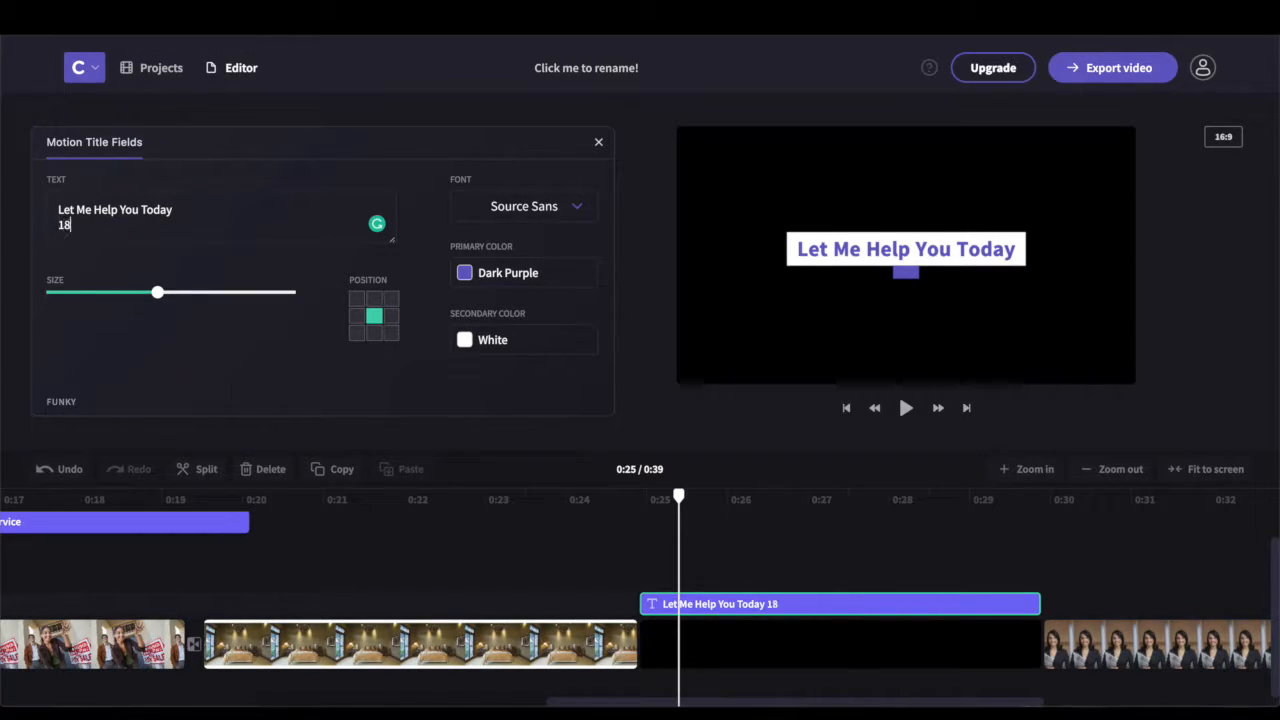
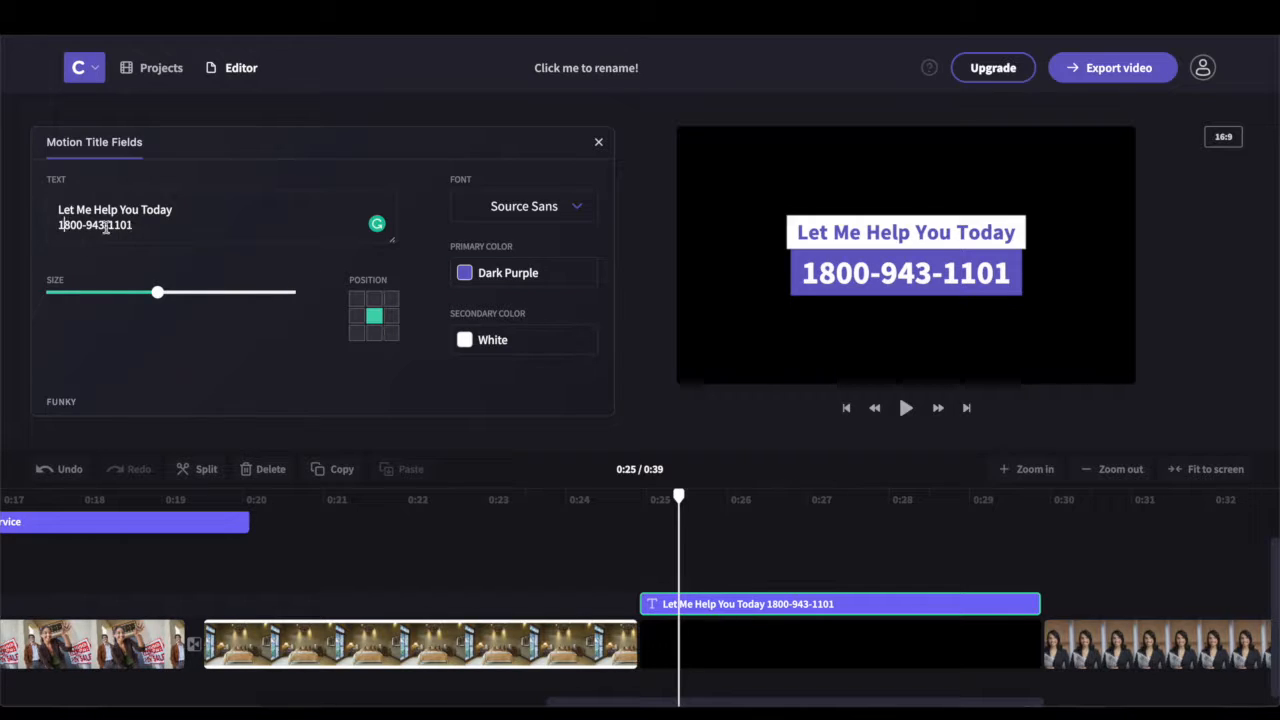
{"action": "left_click", "coordinate": [64, 225]}
{"action": "type", "text": "p-"}
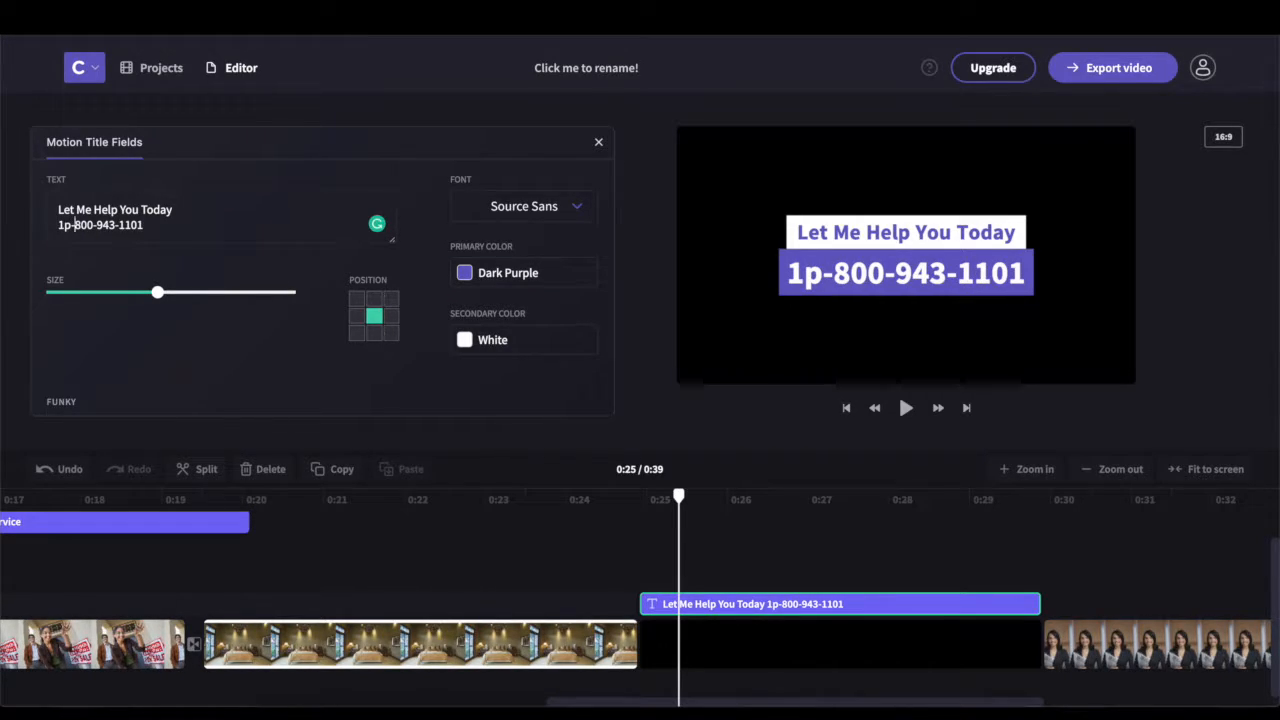
{"action": "key", "text": "BackSpace"}
{"action": "key", "text": "BackSpace"}
{"action": "type", "text": "-"}
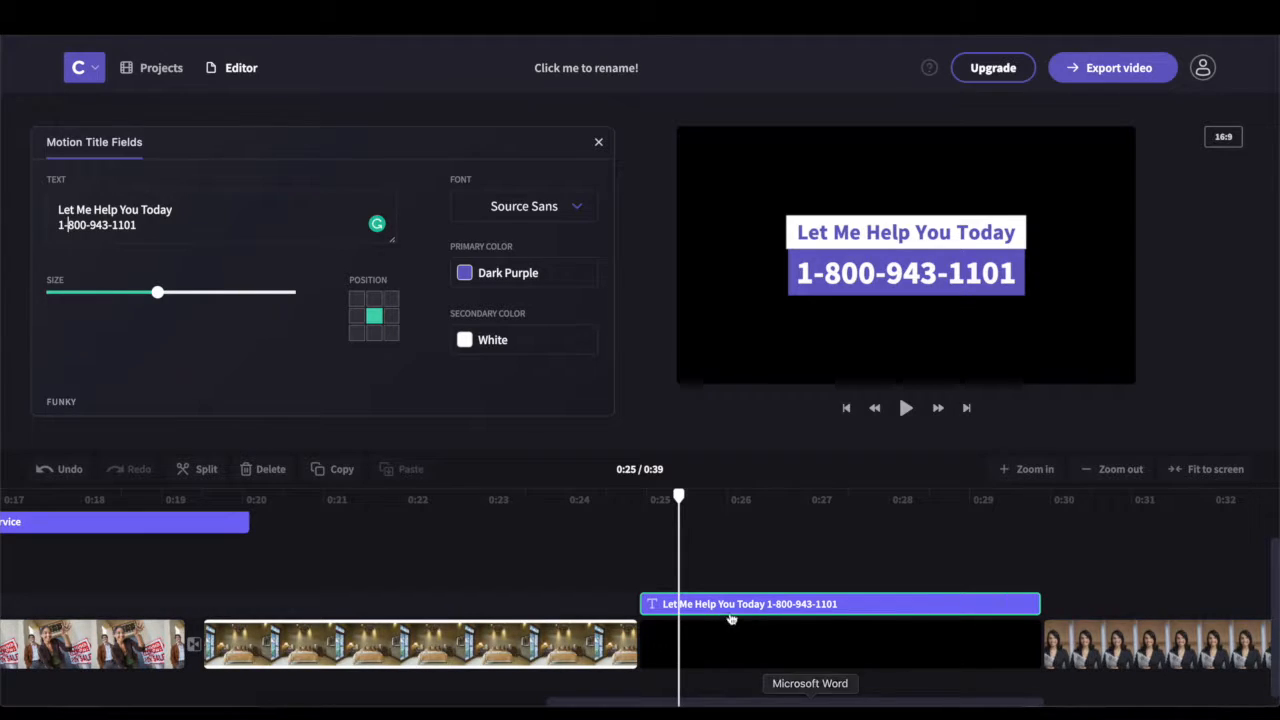
{"action": "left_click", "coordinate": [578, 540]}
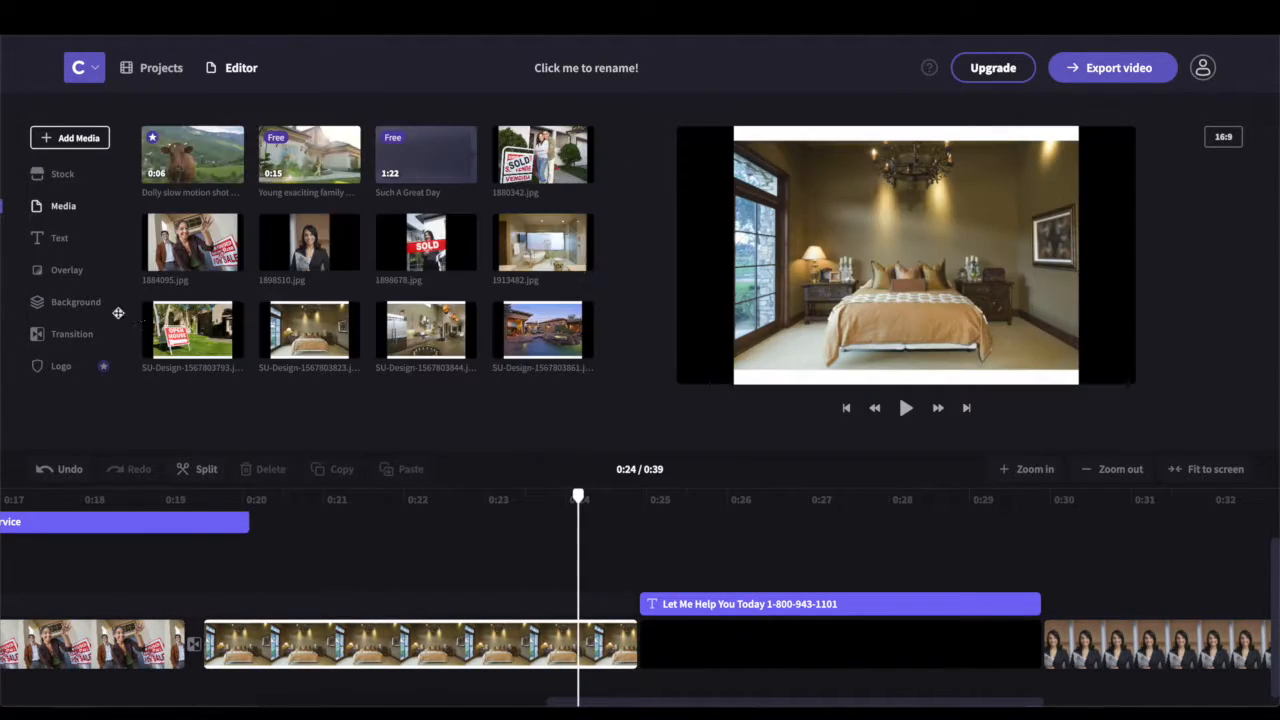
Add Wipe Down between the bedroom and black clips and Wipe Up between the black and realtor clips
{"action": "left_click", "coordinate": [64, 274]}
{"action": "left_click", "coordinate": [55, 240]}
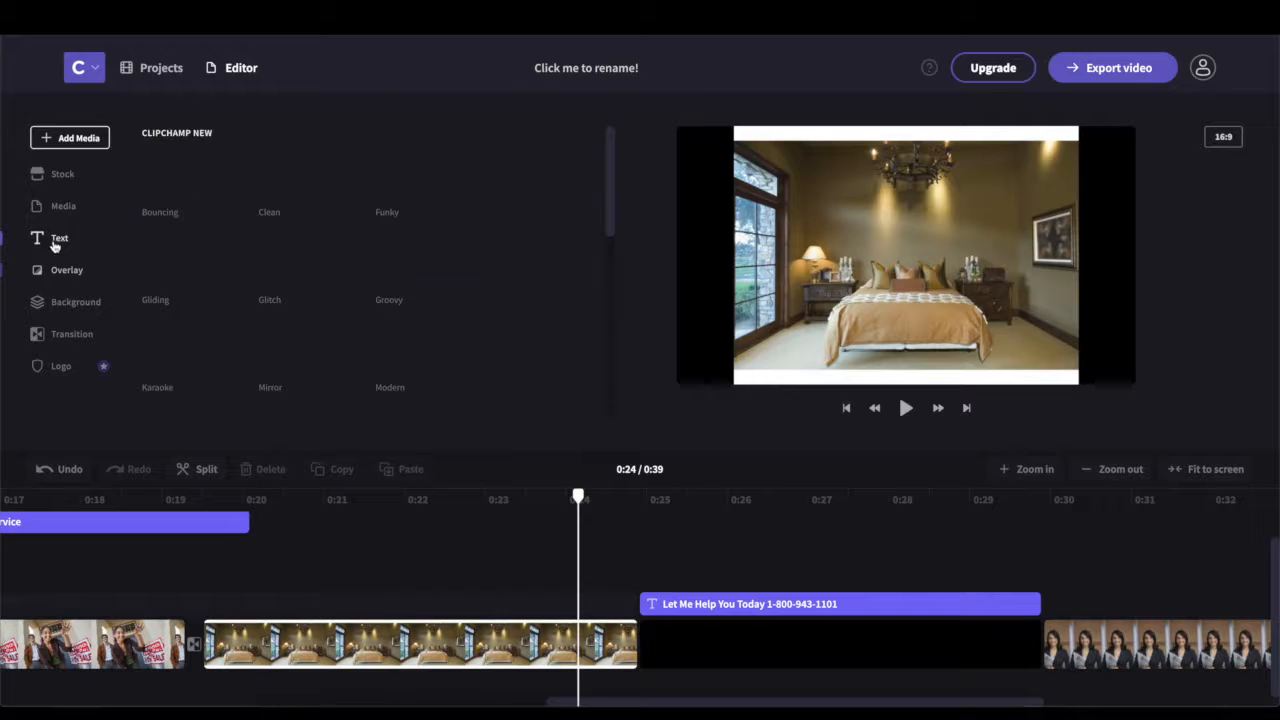
{"action": "left_click", "coordinate": [72, 334]}
{"action": "mouse_move", "coordinate": [281, 233]}
{"action": "left_mouse_down"}
{"action": "mouse_move", "coordinate": [629, 600]}
{"action": "mouse_move", "coordinate": [641, 632]}
{"action": "left_mouse_up"}
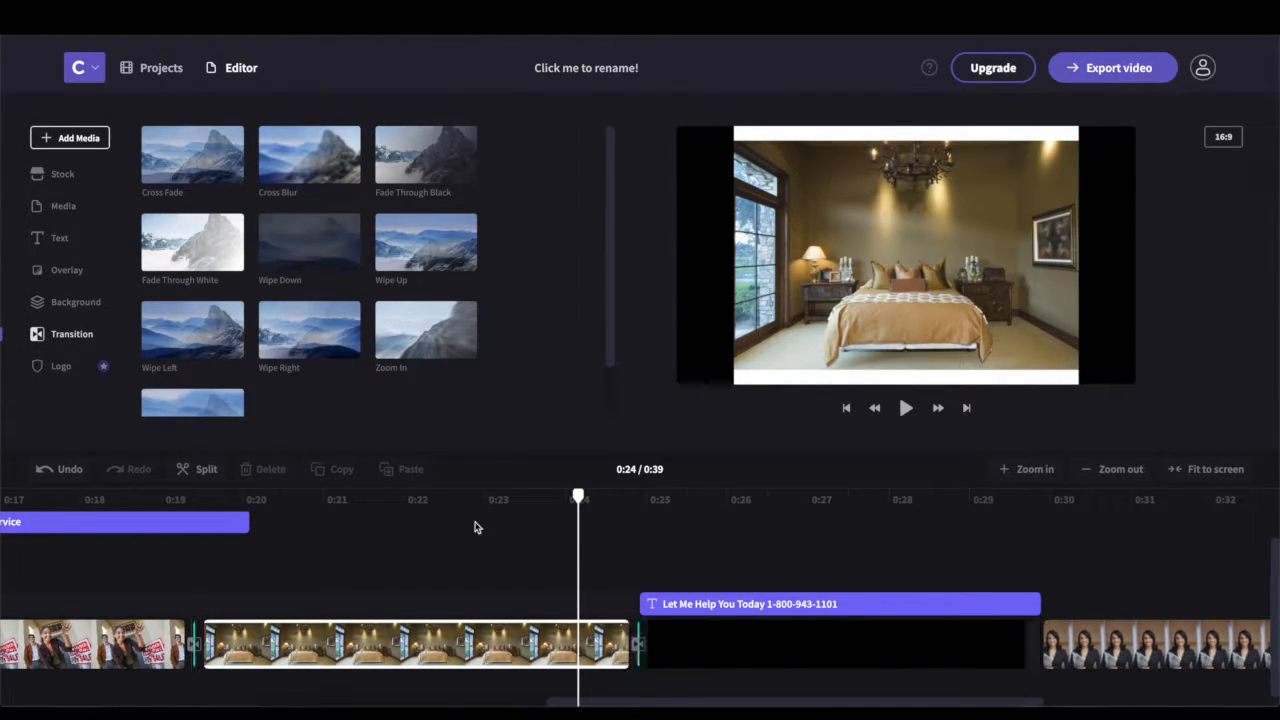
{"action": "left_click_drag", "start_coordinate": [430, 232], "coordinate": [1040, 648]}
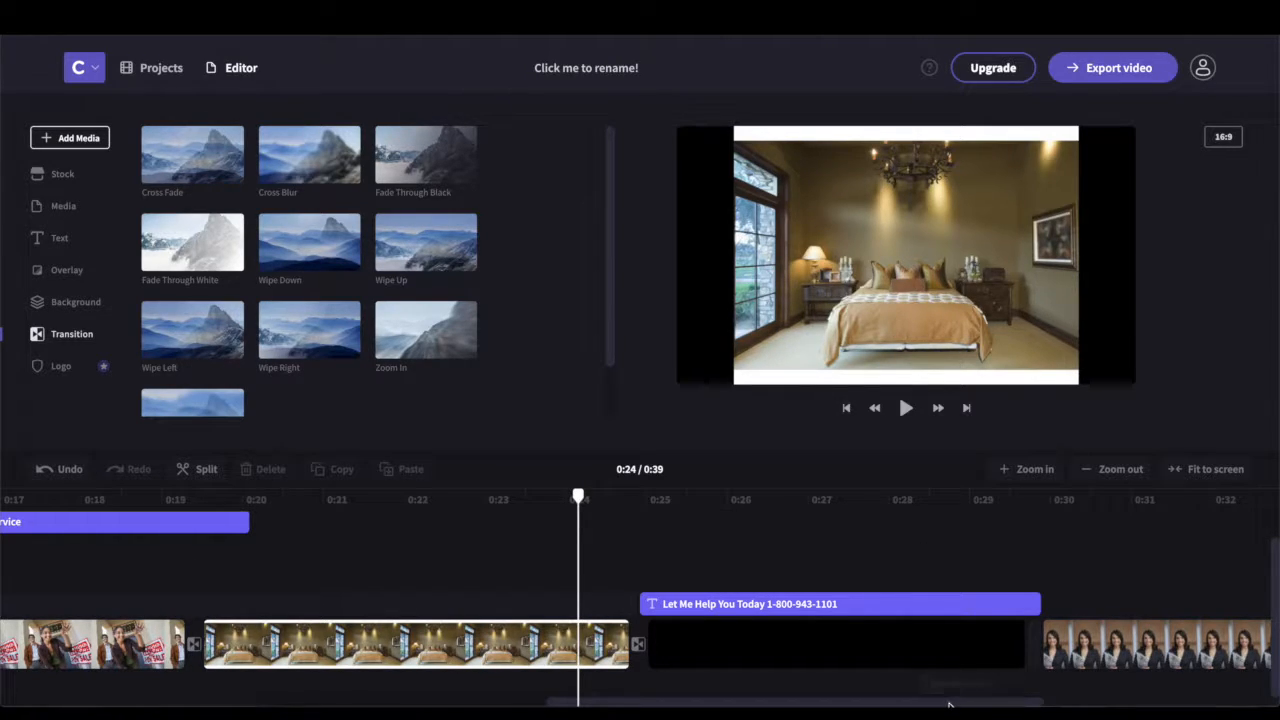
Trim the 'Let Me Help You Today' title so it ends with the black clip
{"action": "scroll", "coordinate": [1010, 698], "scroll_direction": "right", "scroll_amount": 3}
{"action": "left_click", "coordinate": [477, 604]}
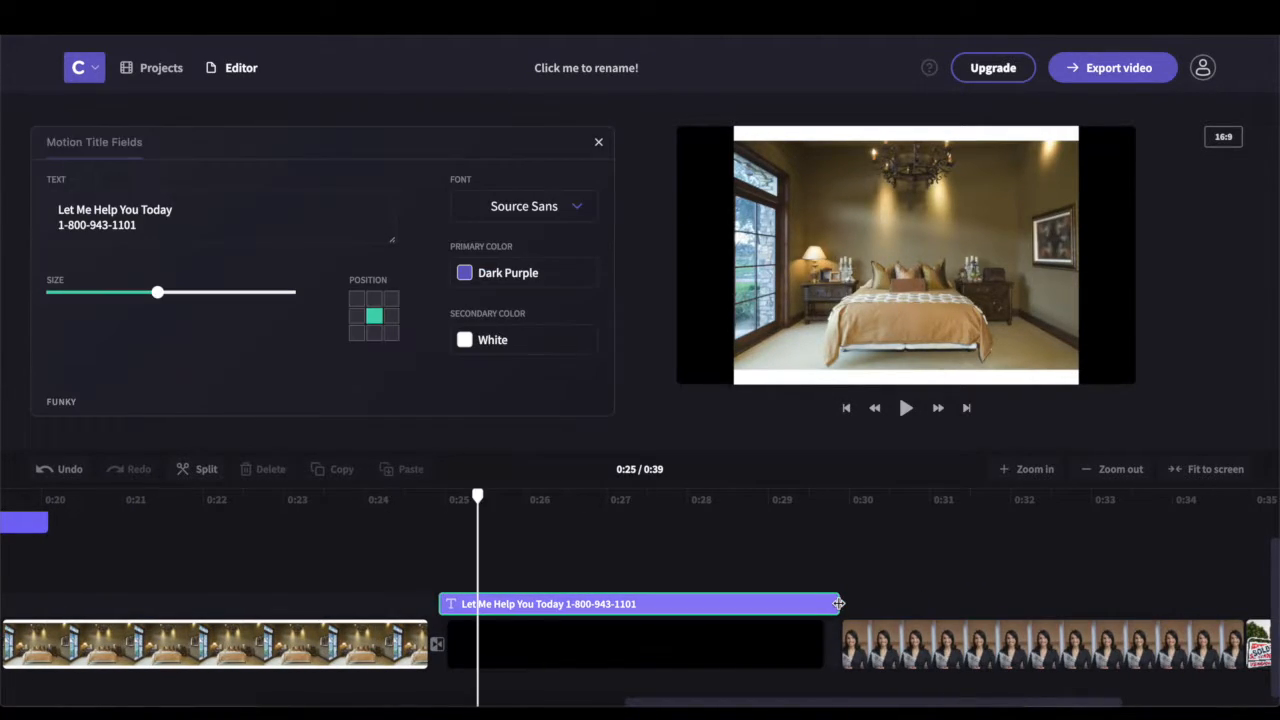
{"action": "left_click_drag", "start_coordinate": [838, 604], "coordinate": [818, 605]}
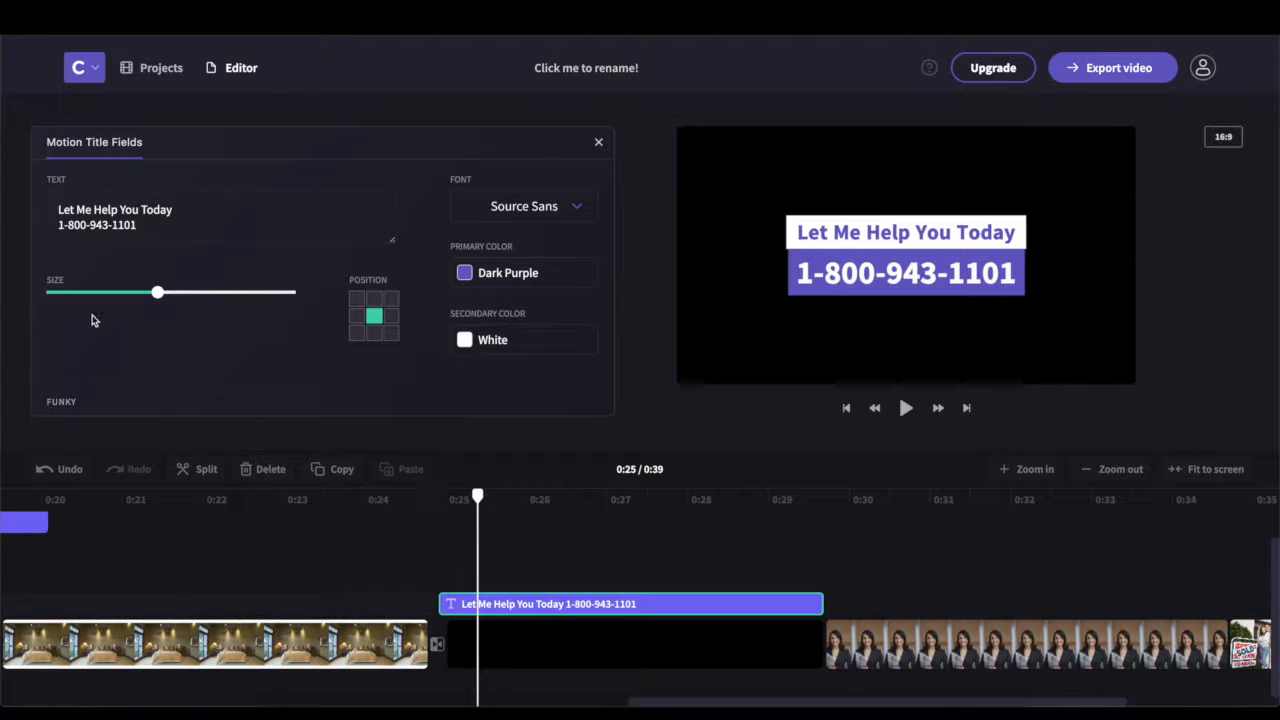
{"action": "left_click", "coordinate": [601, 142]}
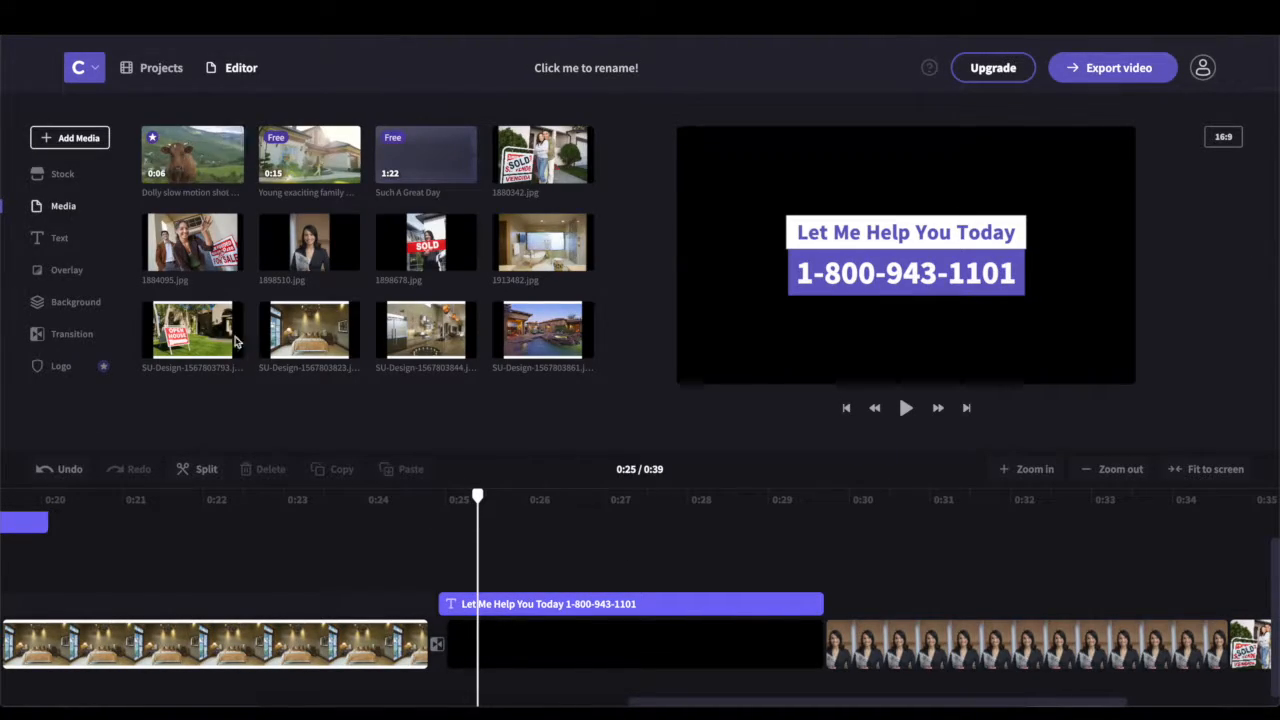
{"action": "left_click", "coordinate": [58, 334]}
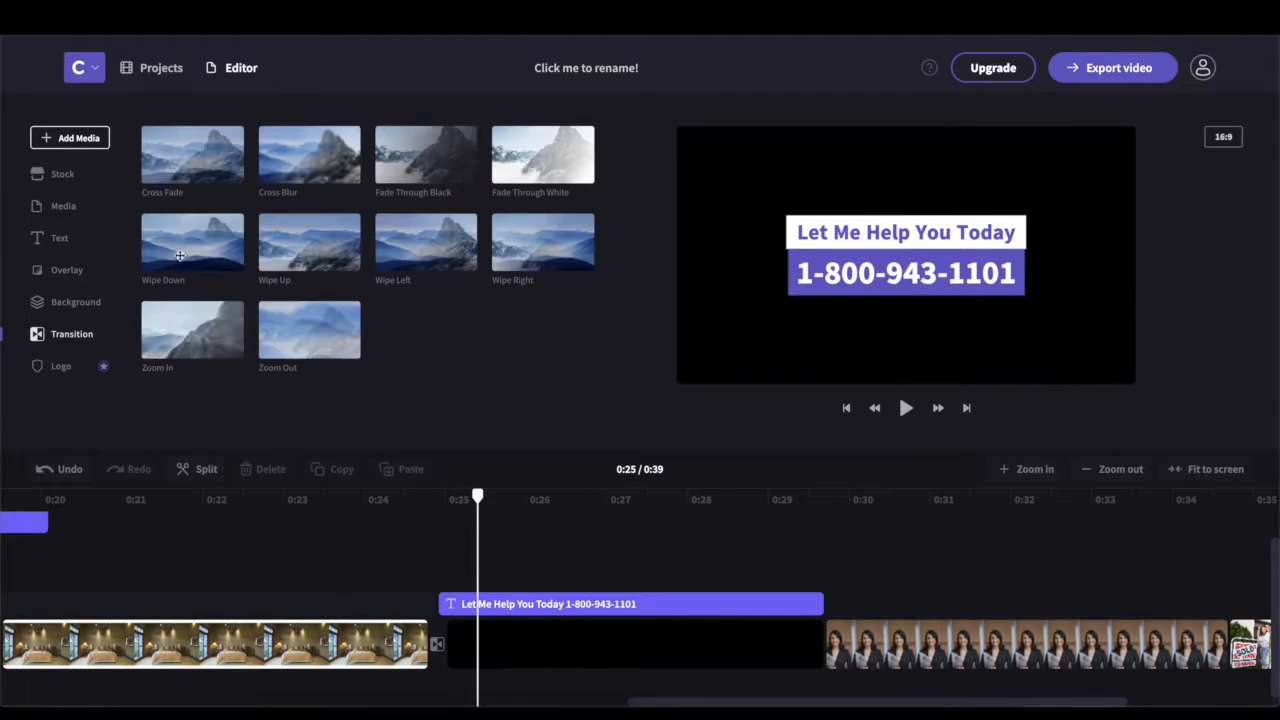
Place Wipe Down, Wipe Left and Wipe Right transitions at the agent-to-SOLD-sign clip junction
{"action": "left_click_drag", "start_coordinate": [192, 241], "coordinate": [829, 645]}
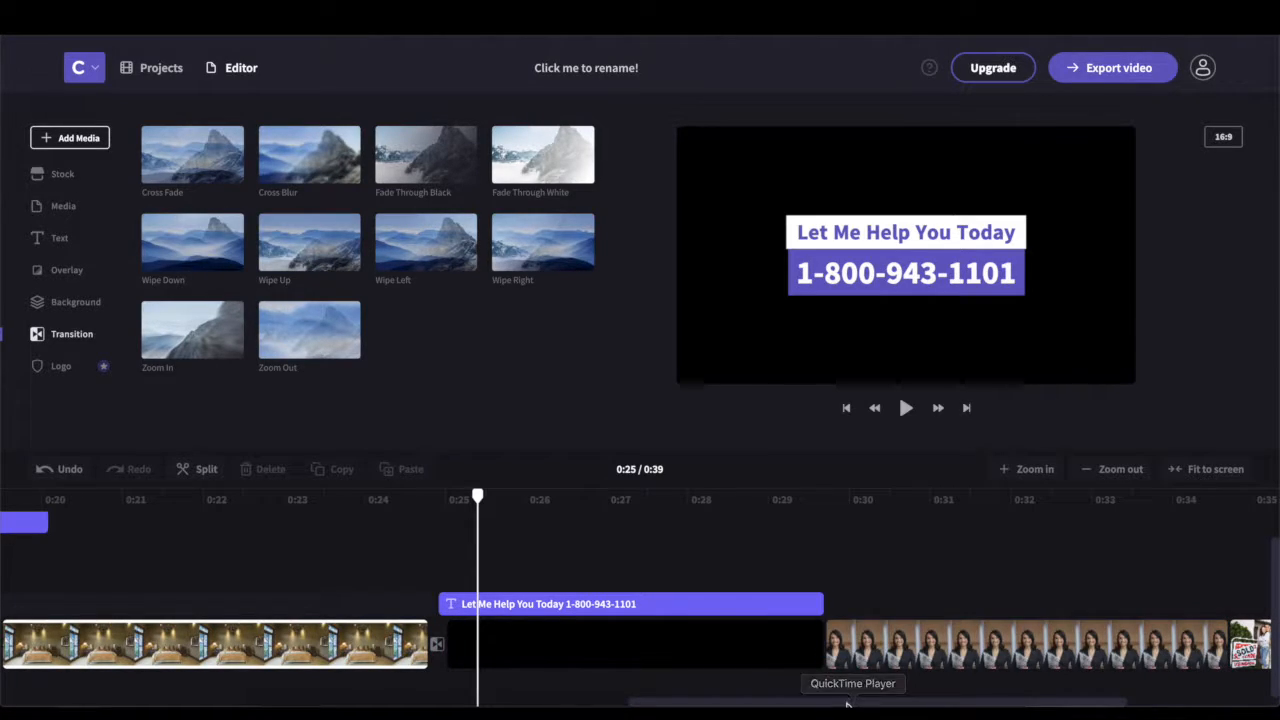
{"action": "scroll", "coordinate": [893, 705], "scroll_direction": "right", "scroll_amount": 1}
{"action": "left_click_drag", "start_coordinate": [893, 705], "coordinate": [1075, 690]}
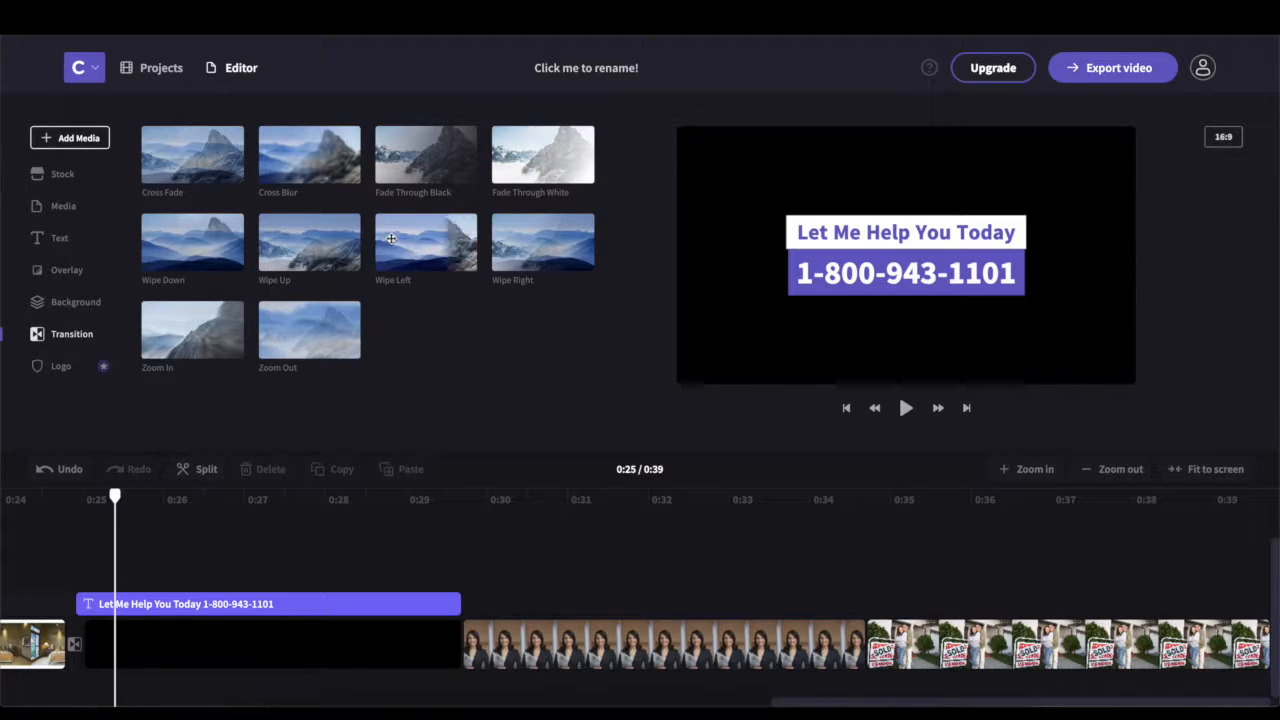
{"action": "left_click_drag", "start_coordinate": [853, 614], "coordinate": [865, 632]}
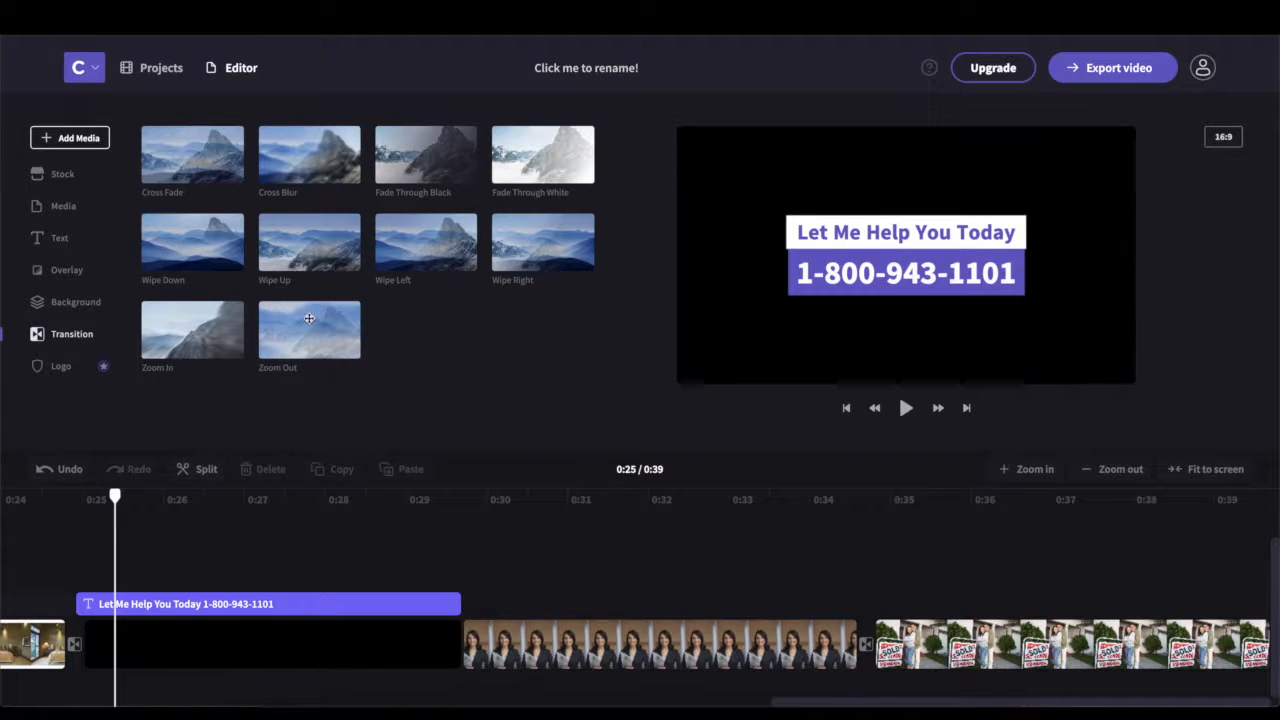
{"action": "left_click_drag", "start_coordinate": [527, 238], "coordinate": [537, 349]}
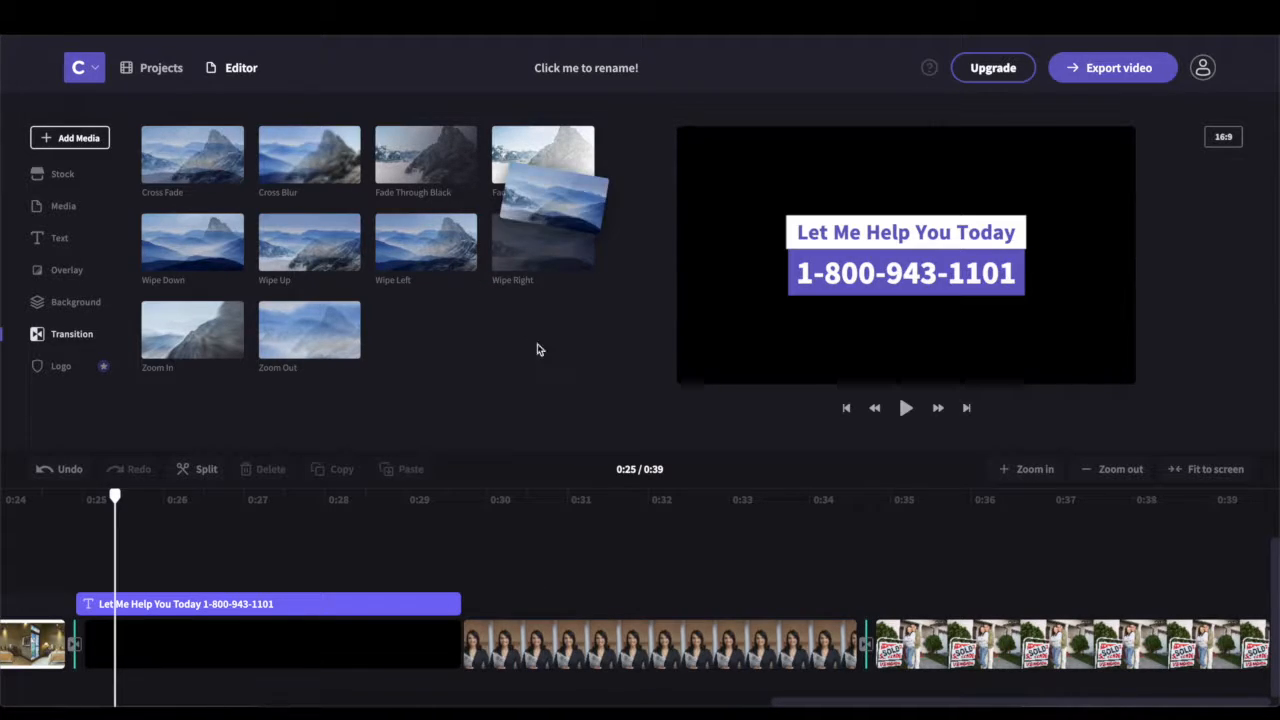
Put the Statement overlay below the phone-number title and play the video from 0:24
{"action": "left_click", "coordinate": [64, 273]}
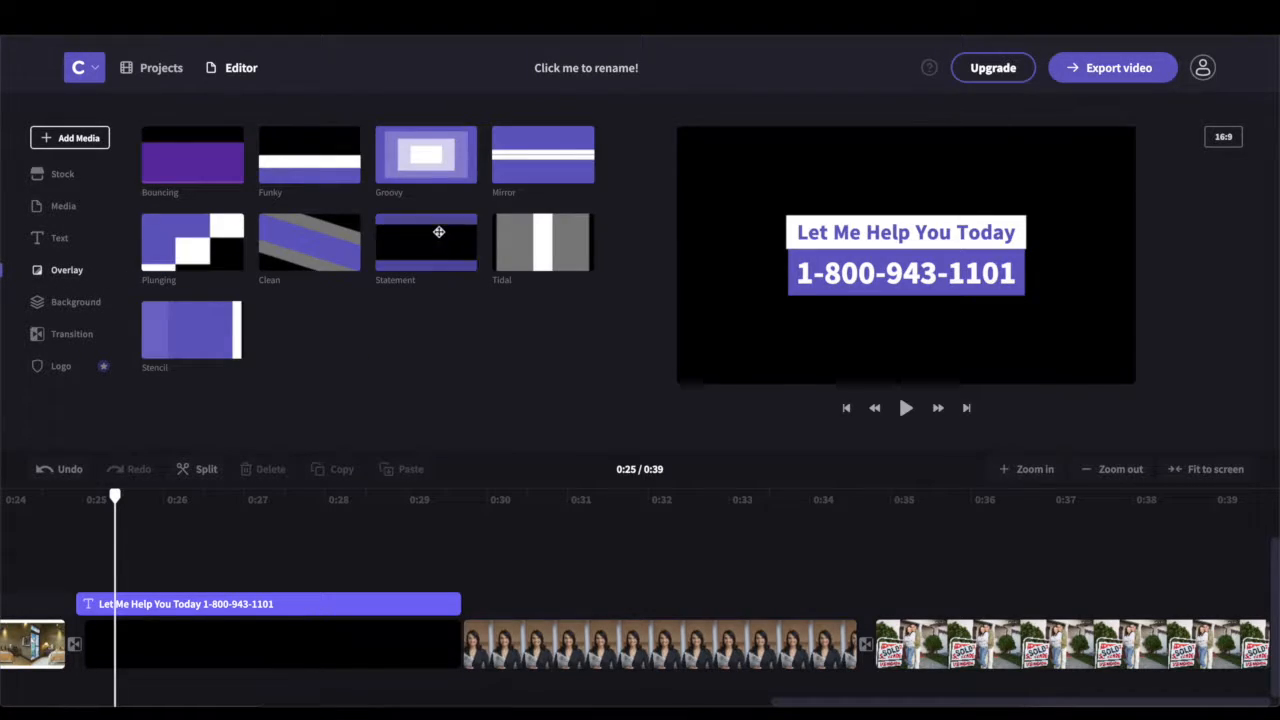
{"action": "left_click_drag", "start_coordinate": [444, 237], "coordinate": [466, 641]}
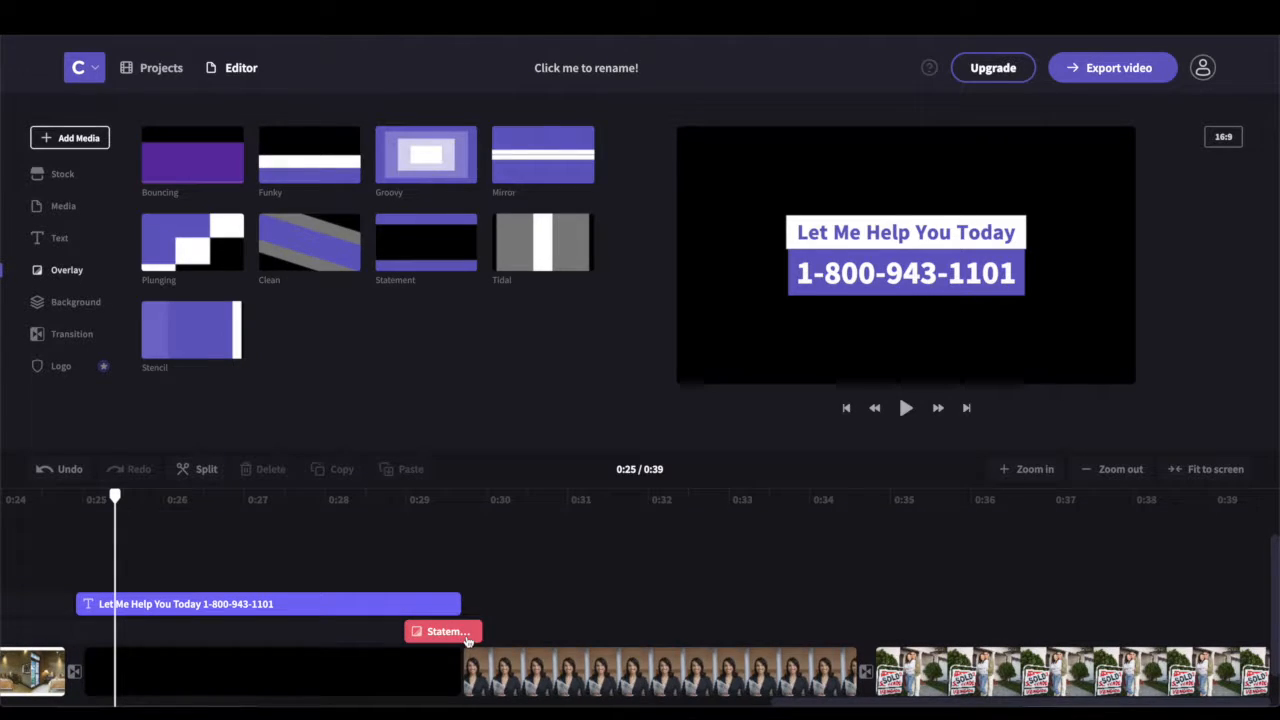
{"action": "key", "text": "Delete"}
{"action": "left_click_drag", "start_coordinate": [445, 650], "coordinate": [442, 651]}
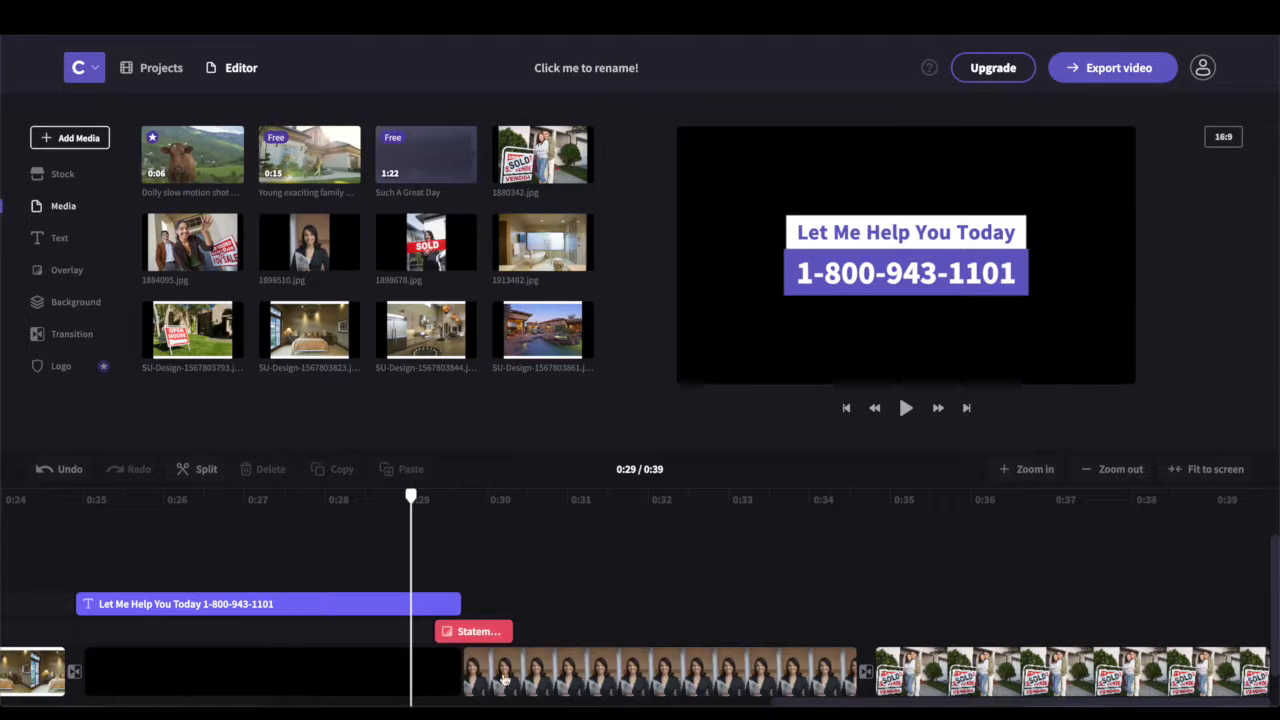
{"action": "left_click", "coordinate": [18, 562]}
{"action": "key", "text": "space"}
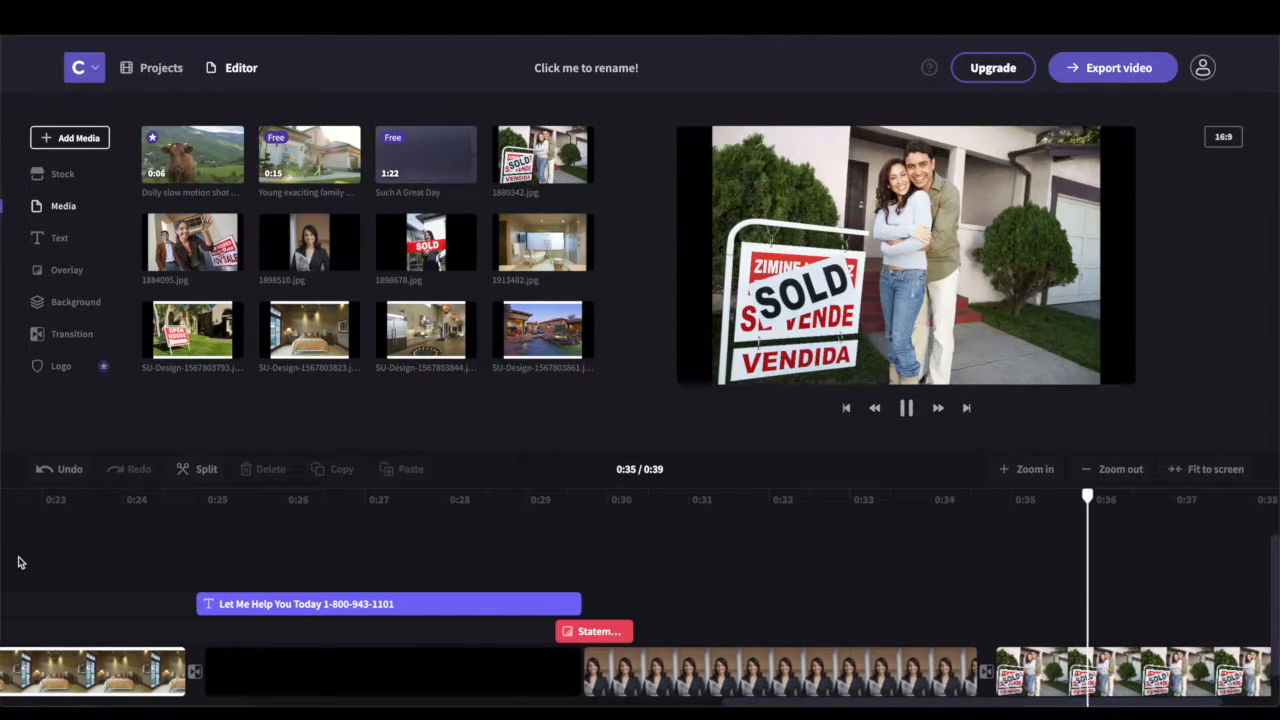
{"action": "key", "text": "space"}
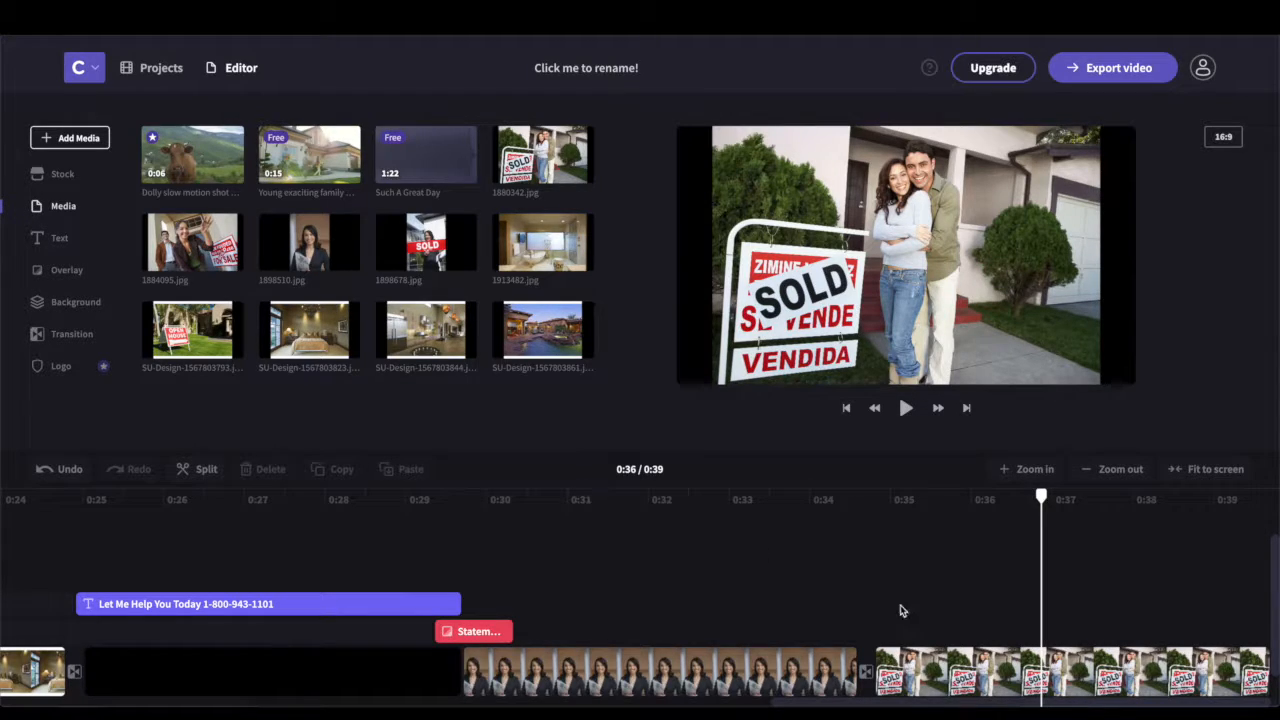
{"action": "left_click", "coordinate": [805, 700]}
{"action": "left_click_drag", "start_coordinate": [805, 700], "coordinate": [20, 703]}
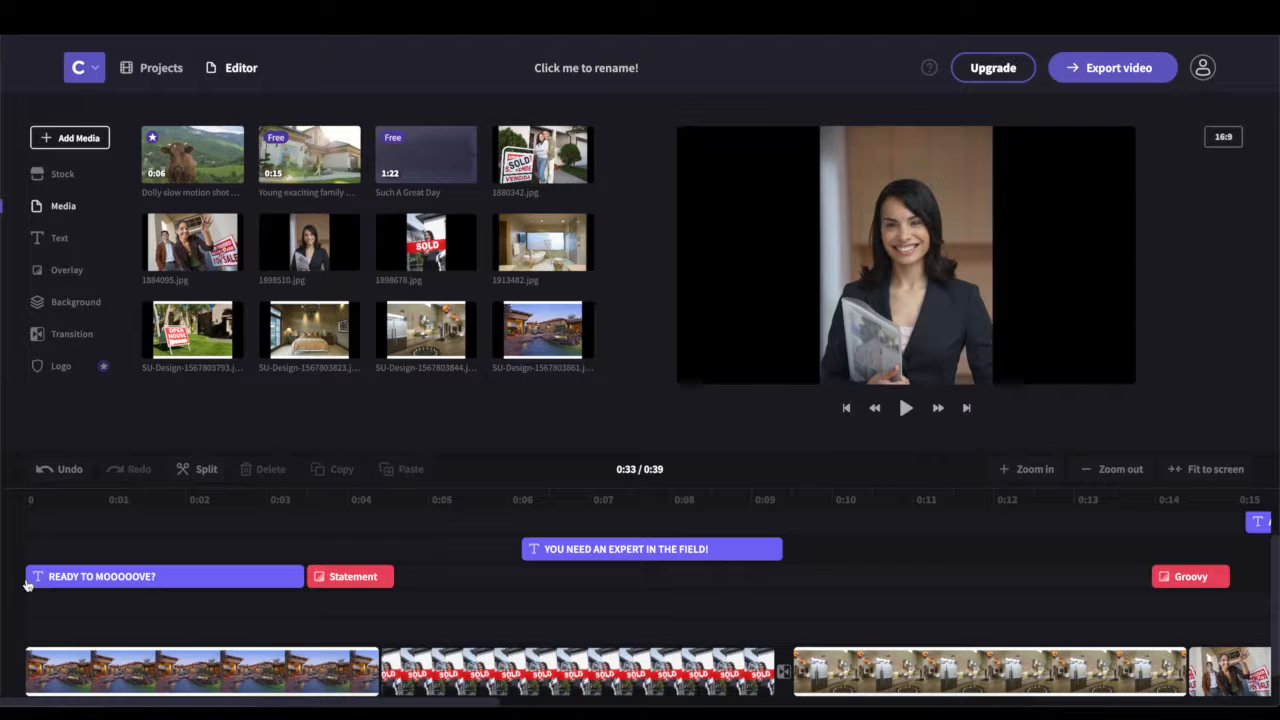
{"action": "left_click", "coordinate": [37, 520]}
{"action": "left_click_drag", "start_coordinate": [35, 497], "coordinate": [24, 497]}
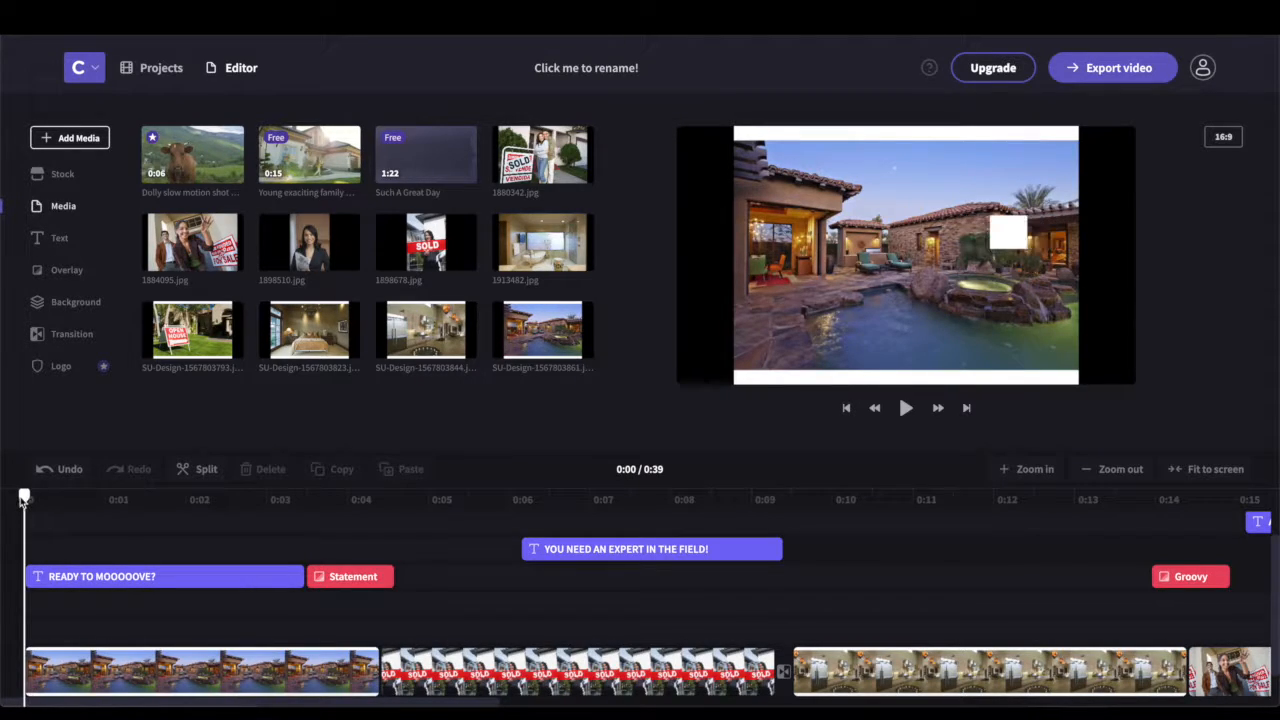
{"action": "key", "text": "space"}
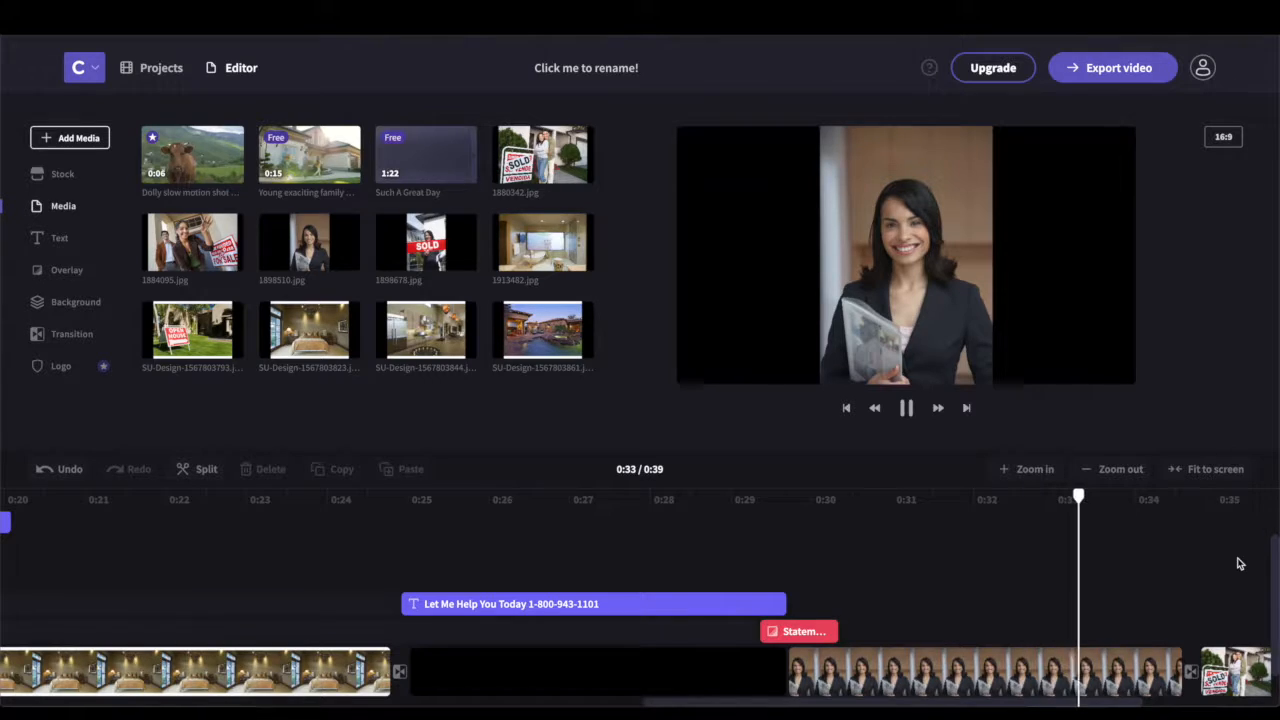
{"action": "left_click", "coordinate": [907, 408]}
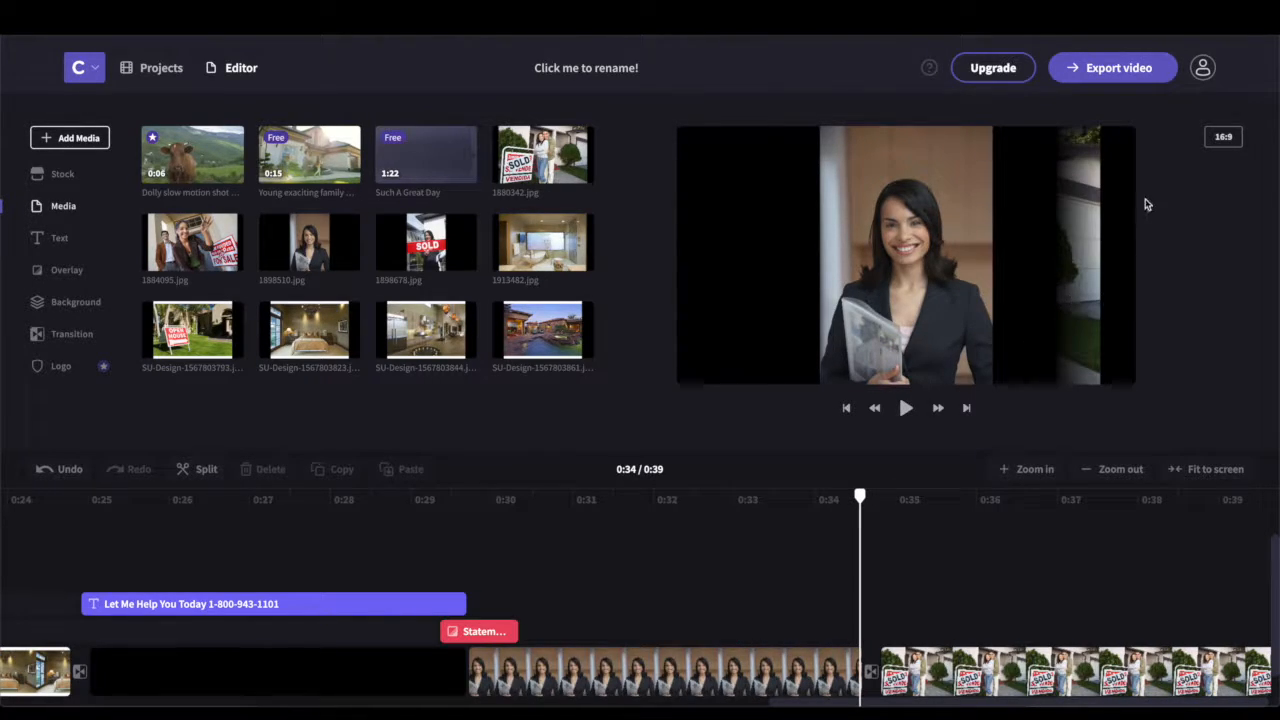
Export the 0:39 promo at 480p and download the 3.17 MB MP4
{"action": "left_click", "coordinate": [1127, 82]}
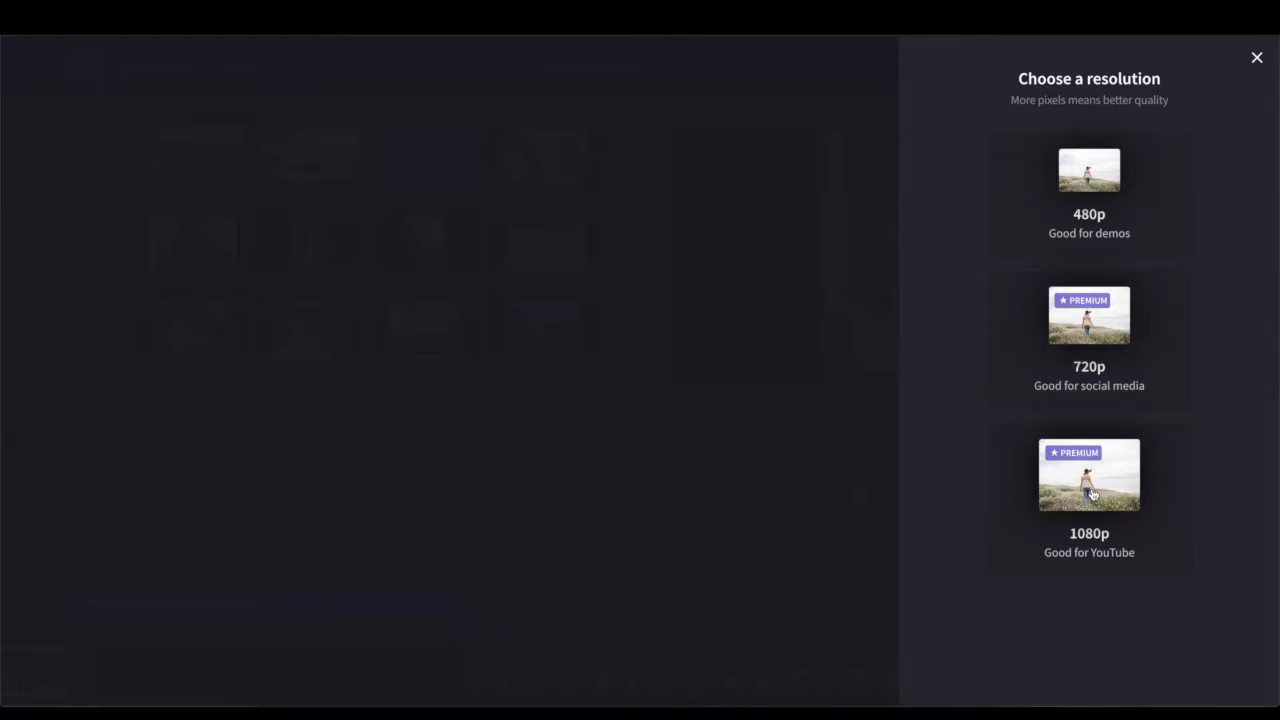
{"action": "left_click", "coordinate": [1118, 182]}
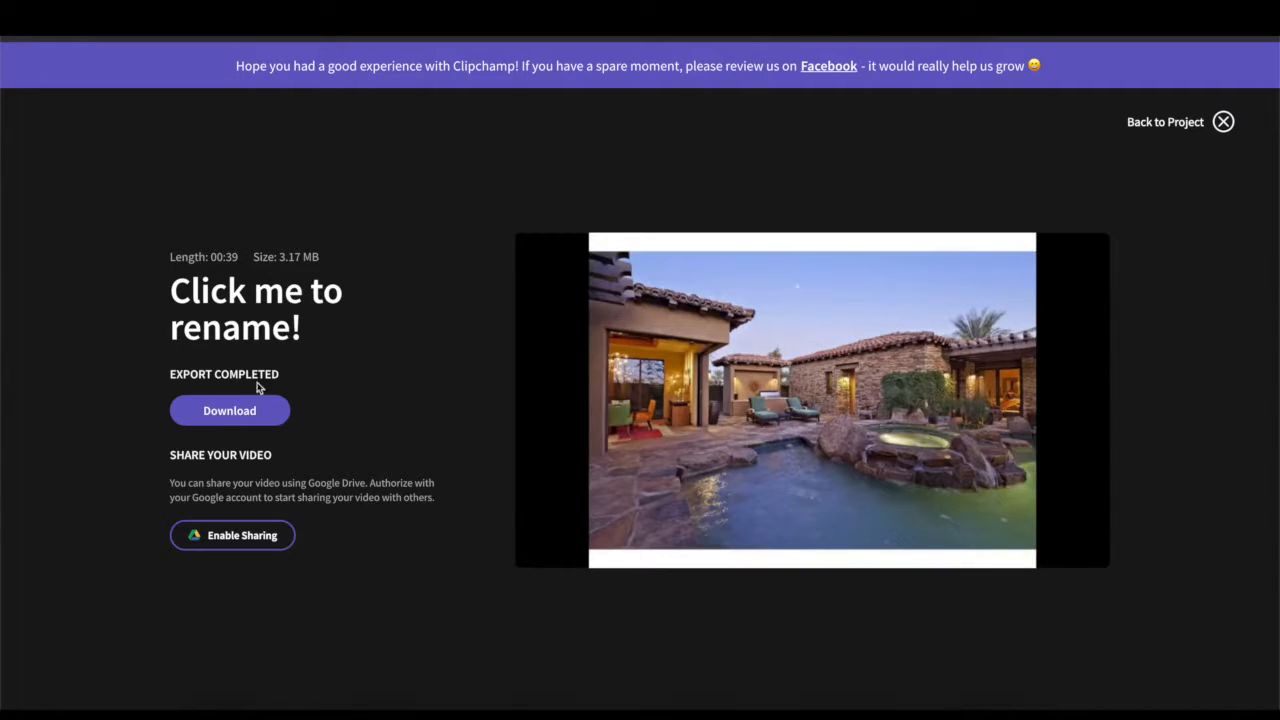
{"action": "left_click", "coordinate": [222, 419]}
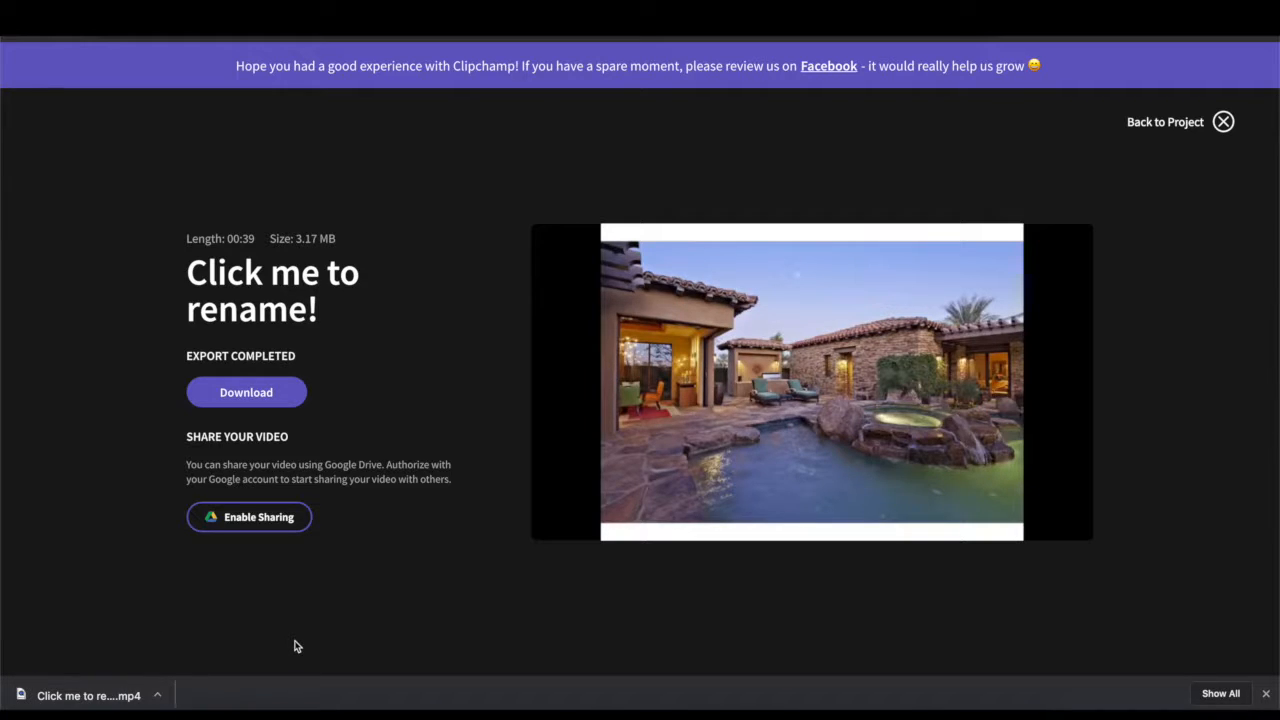
Open the downloaded promo MP4 in QuickTime Player and play it through
{"action": "left_click", "coordinate": [50, 697]}
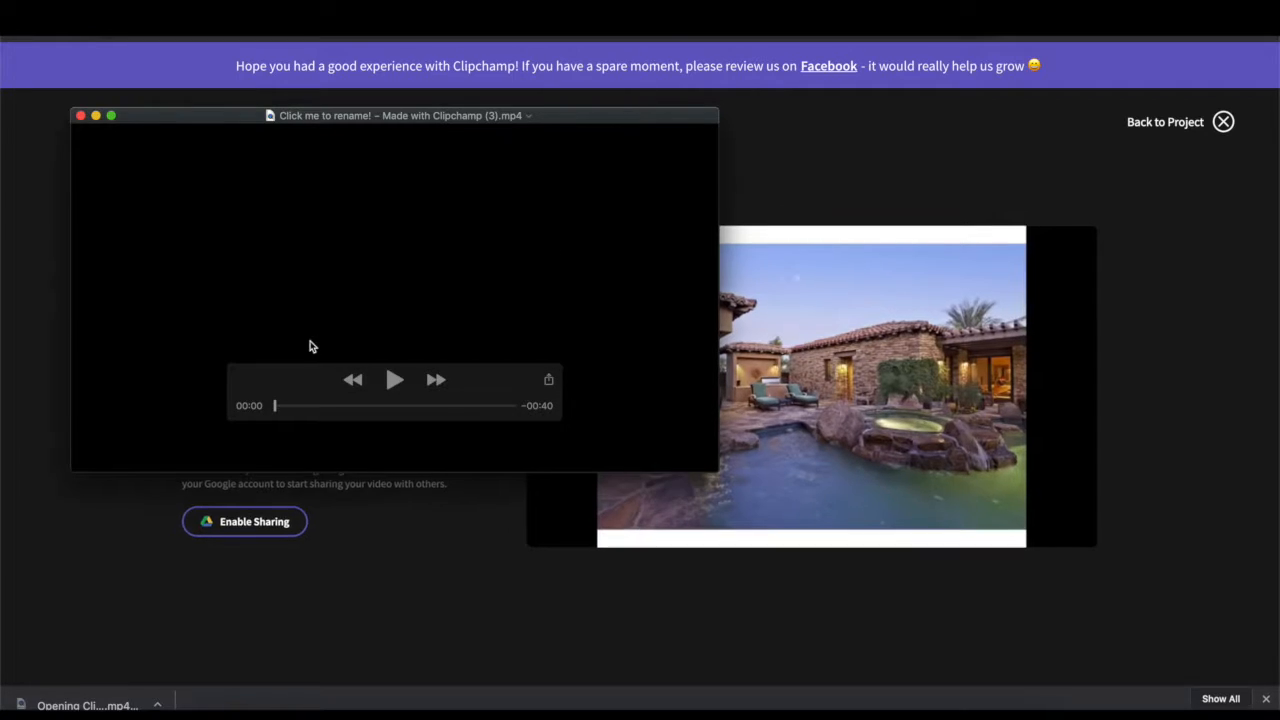
{"action": "left_click", "coordinate": [396, 381]}
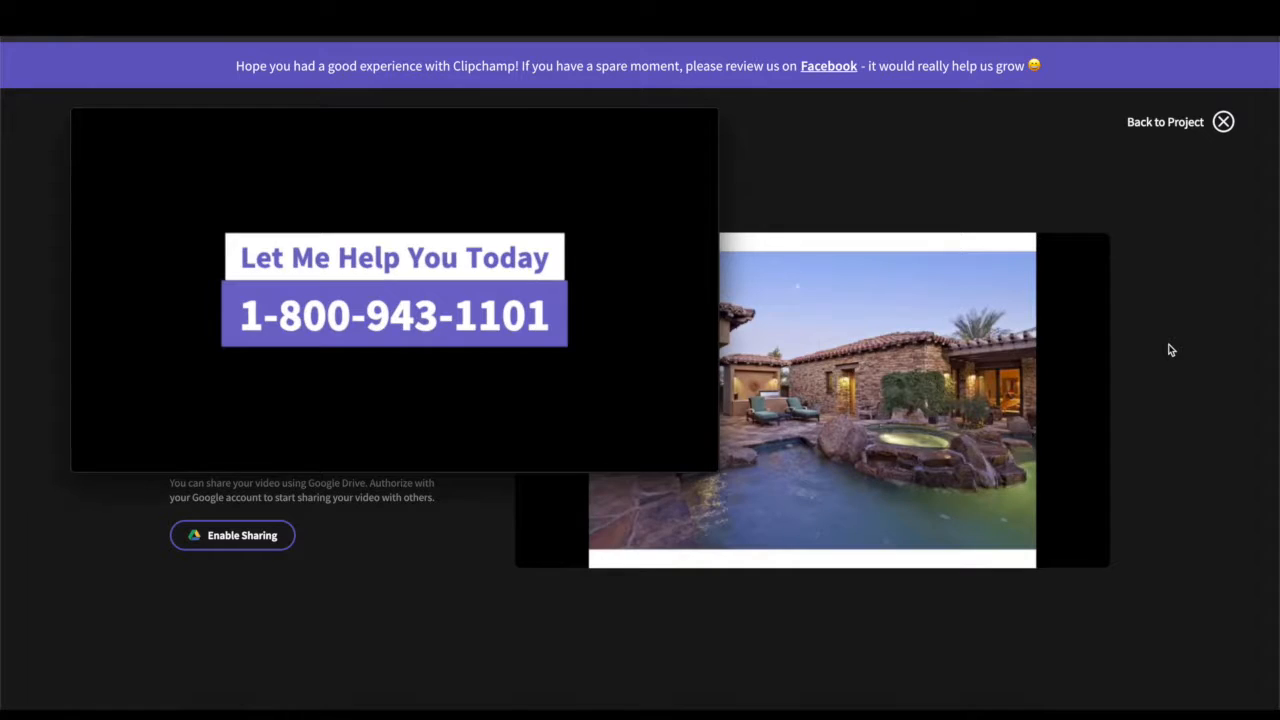
{"action": "mouse_move", "coordinate": [400, 372]}
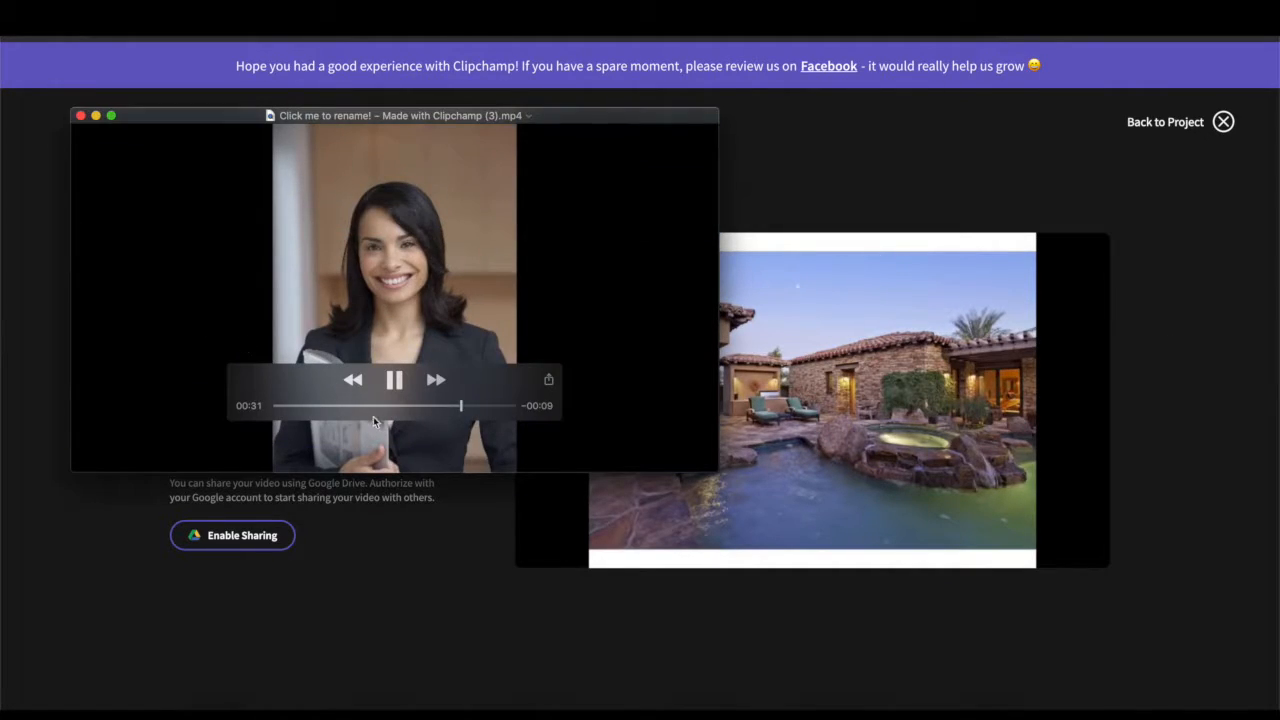
{"action": "left_click", "coordinate": [395, 380]}
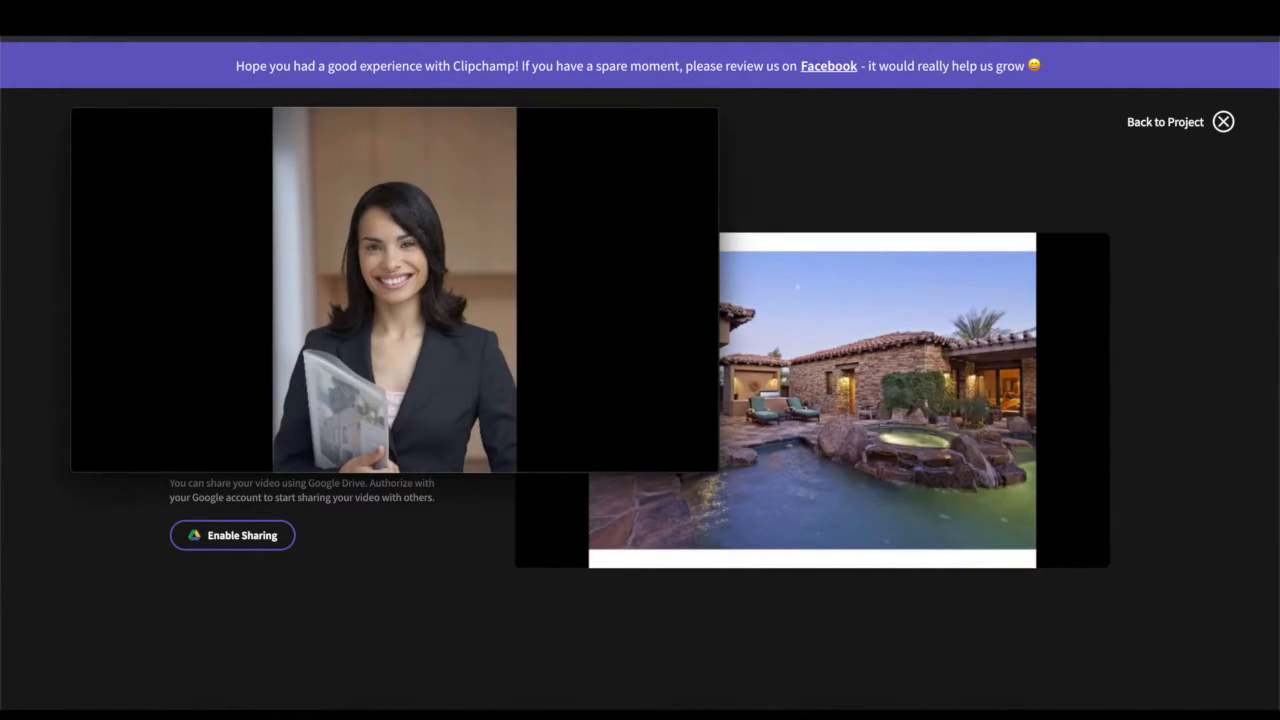